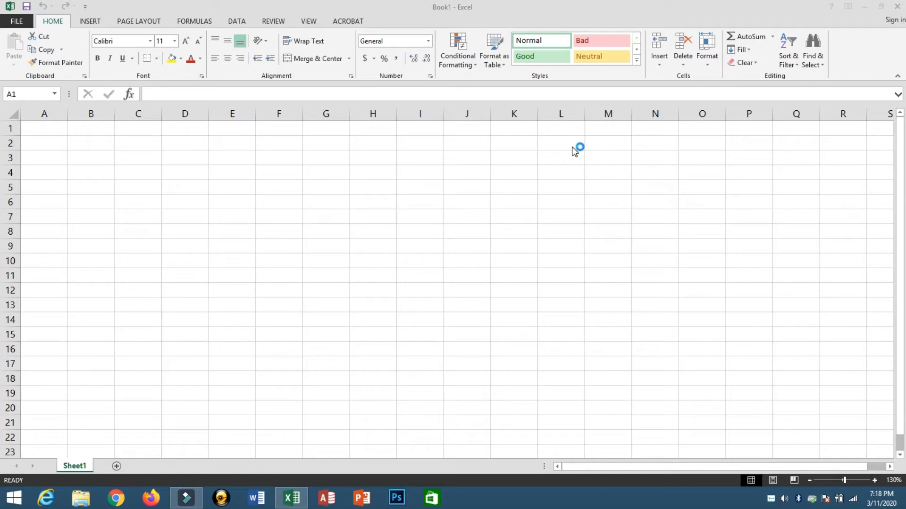
Add a new worksheet to the workbook and rename it Master.
left_click(117, 467)
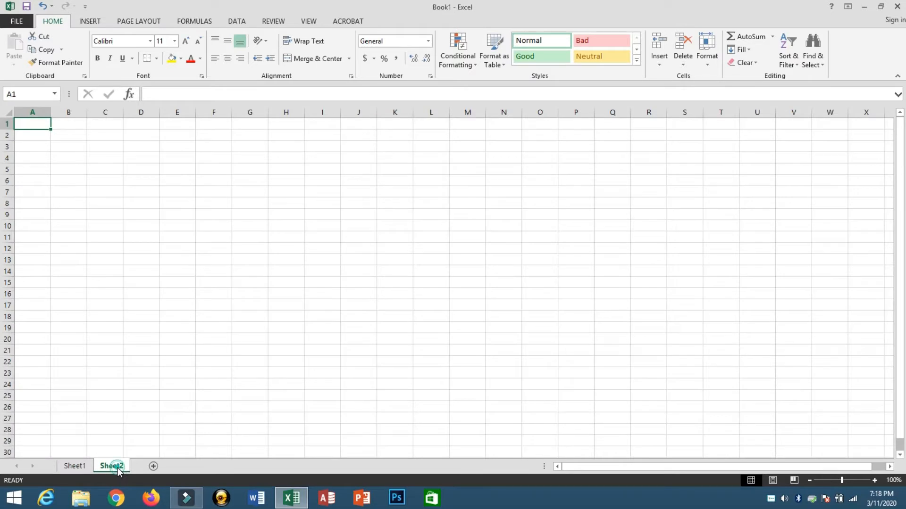
right_click(117, 467)
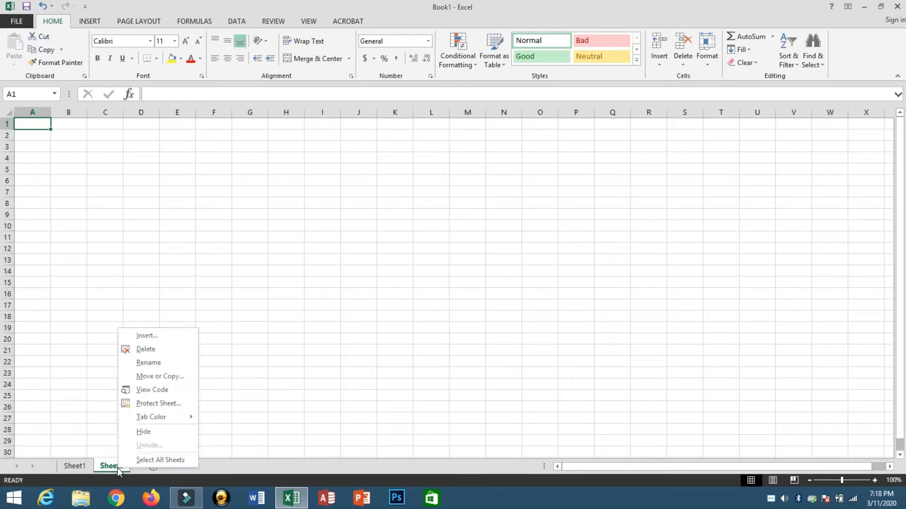
left_click(137, 364)
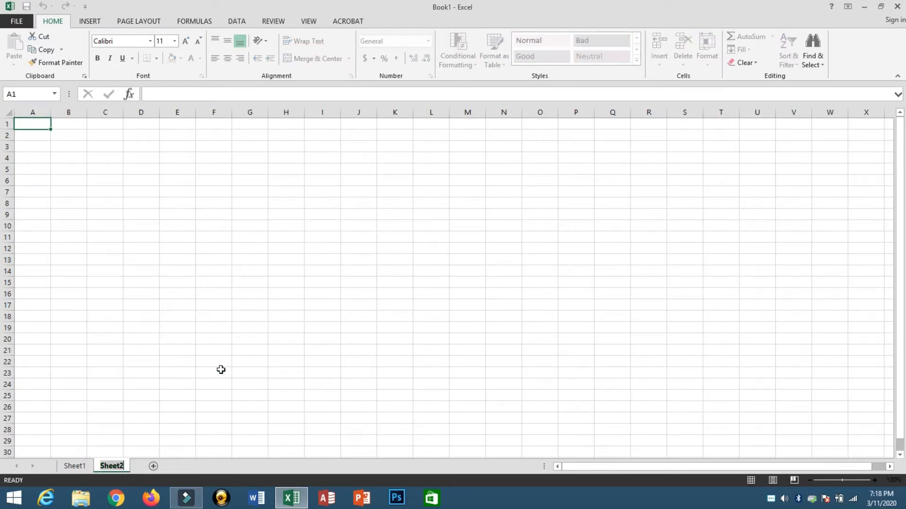
type("Master")
key("Return")
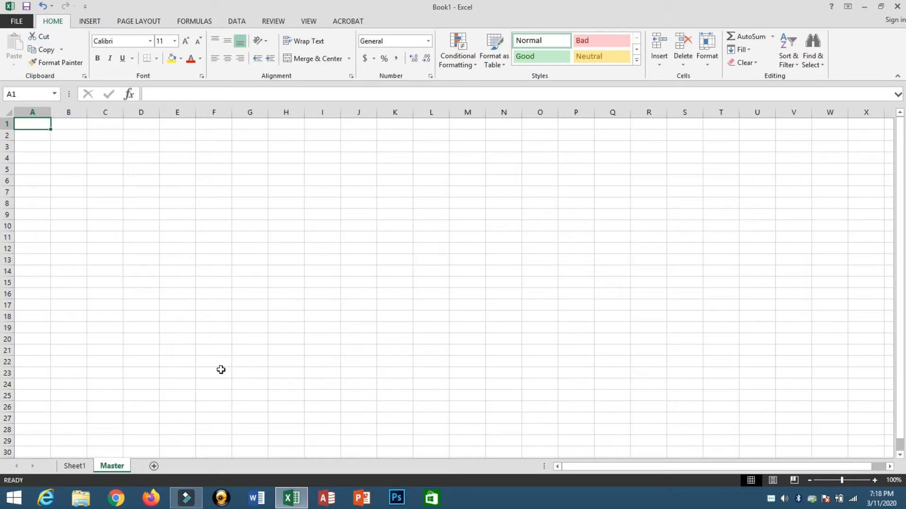
Enter the column headers JobOrder in A1 and Quatity in B1 of the Master sheet.
type("Job")
key("BackSpace")
key("BackSpace")
type("ob")
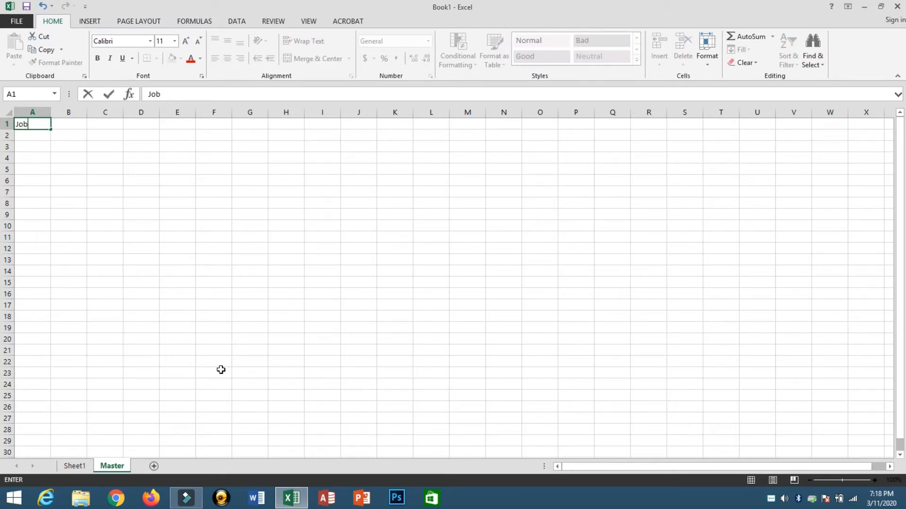
type("Order")
key("Tab")
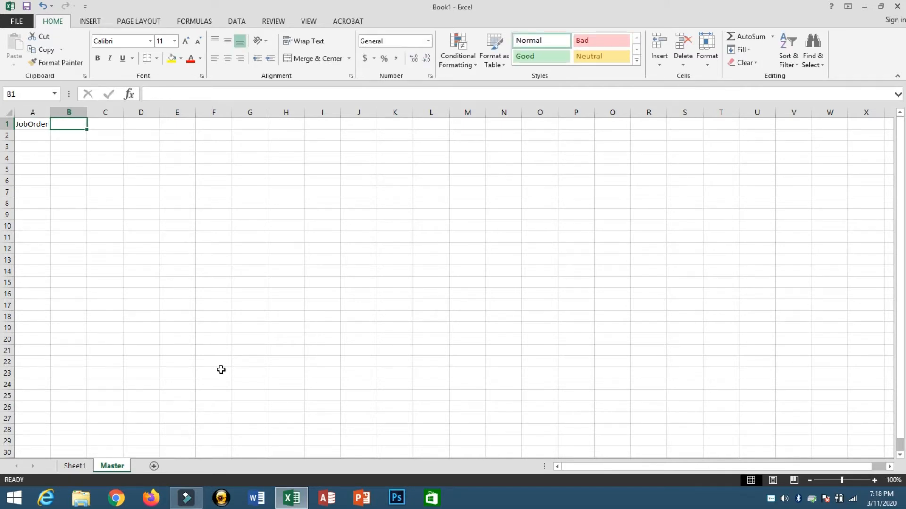
type("Q")
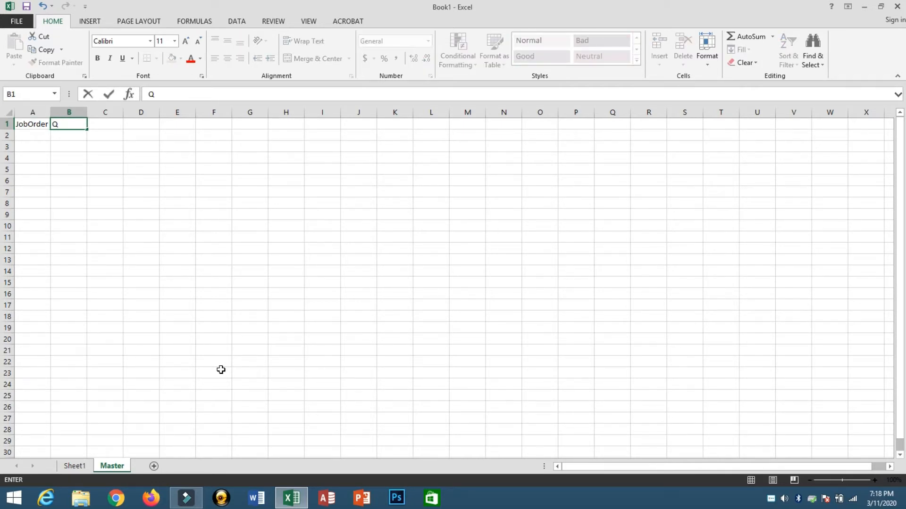
type("uatity")
key("Tab")
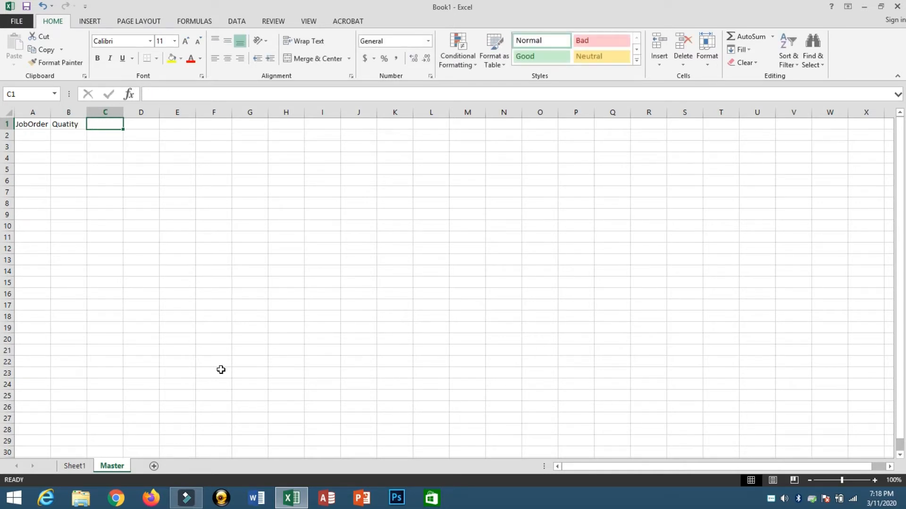
Enter the headers Unit in C1 and Description in D1, and widen column D to fit its header.
type("Unit")
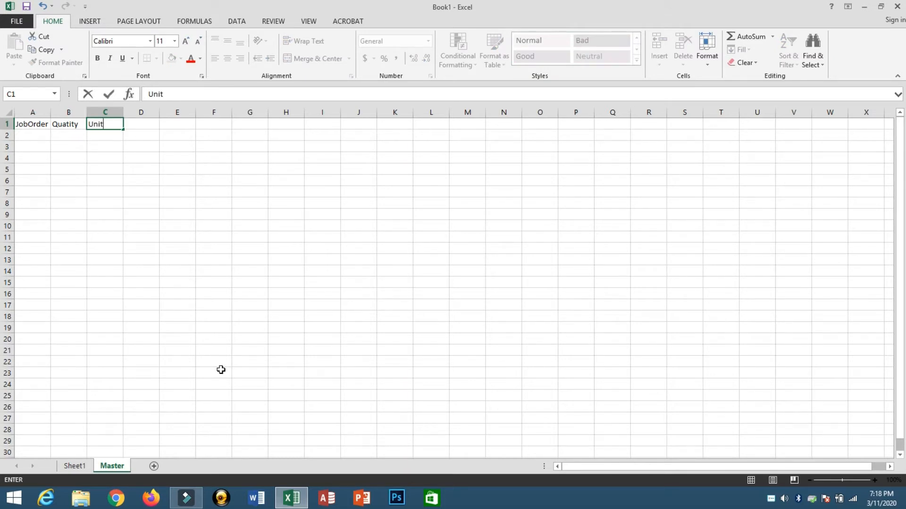
key("Tab")
type("Description")
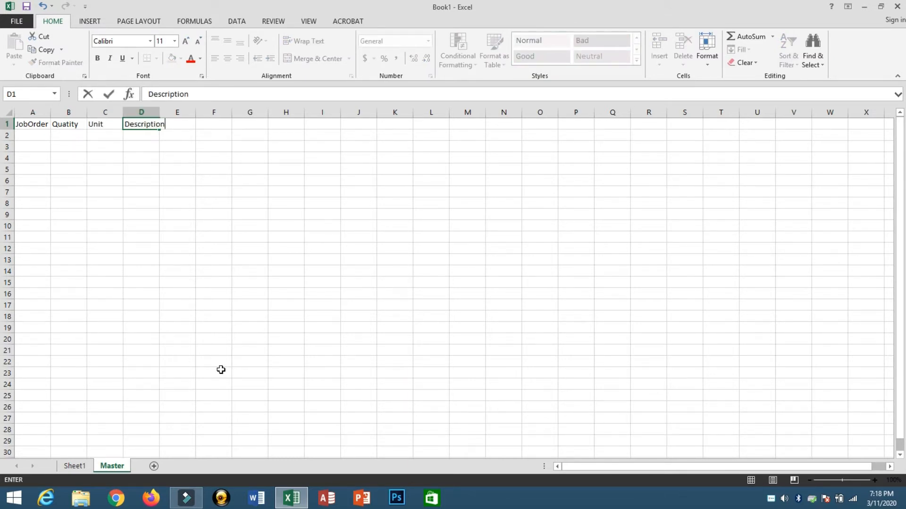
key("Tab")
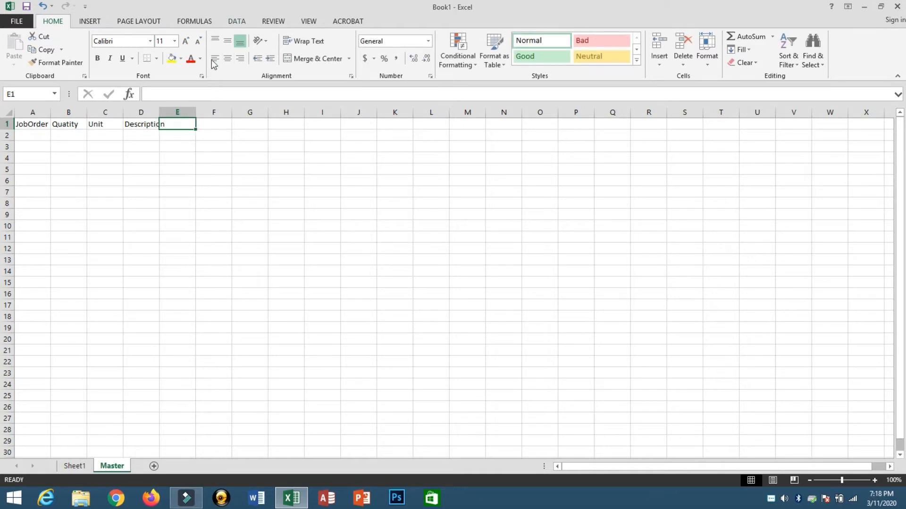
left_click_drag(160, 111, 191, 111)
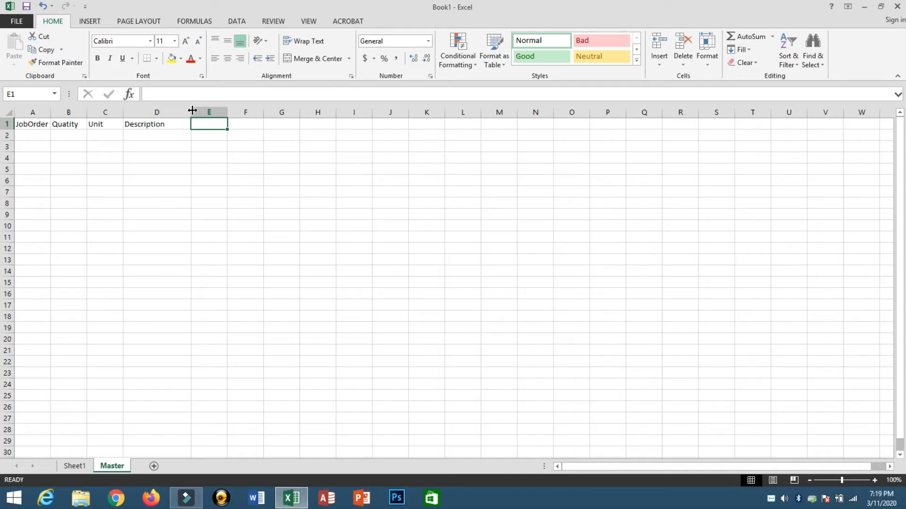
Enter the headers Price in E1 and OrderDate in F1, and widen column F to fit its header.
type("Pr")
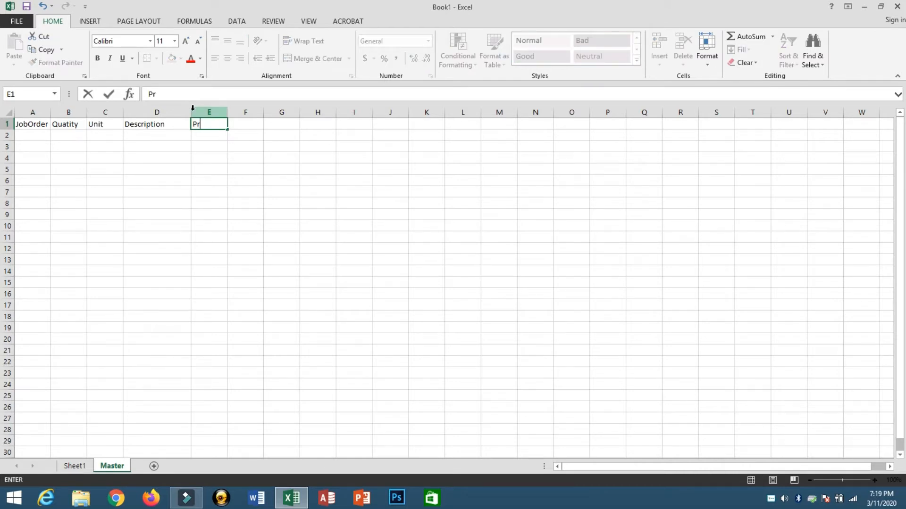
type("ice")
key("Tab")
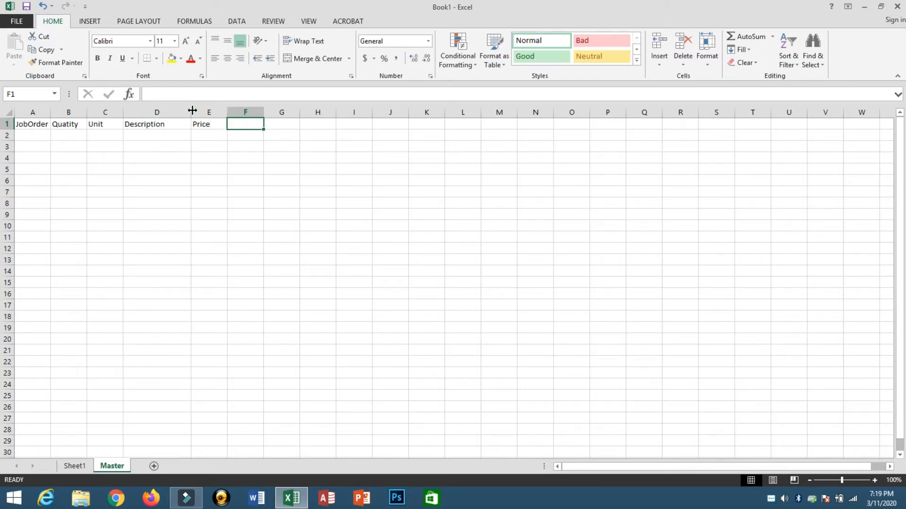
type("Order")
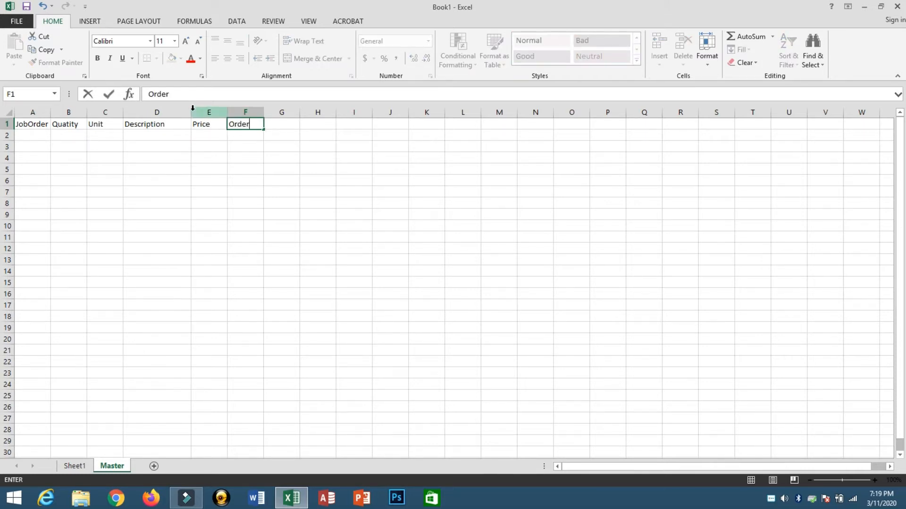
type("Date")
key("Tab")
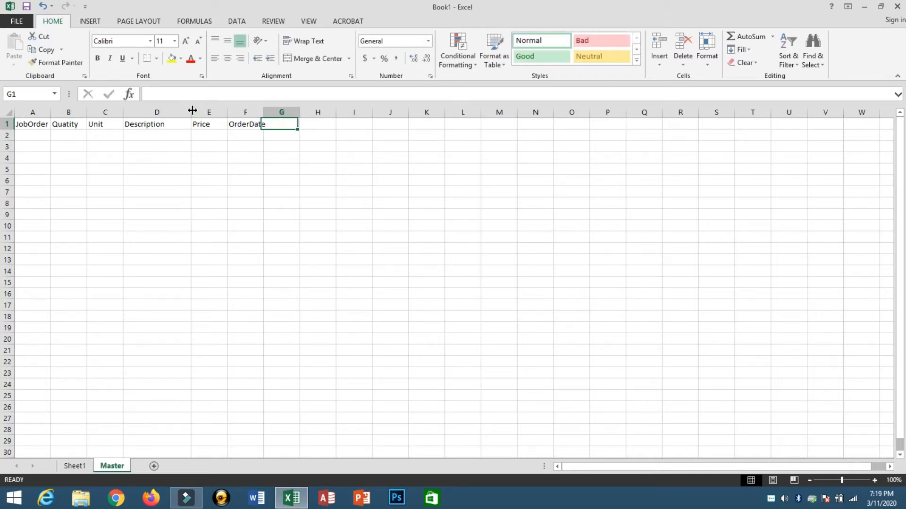
left_click_drag(264, 113, 274, 114)
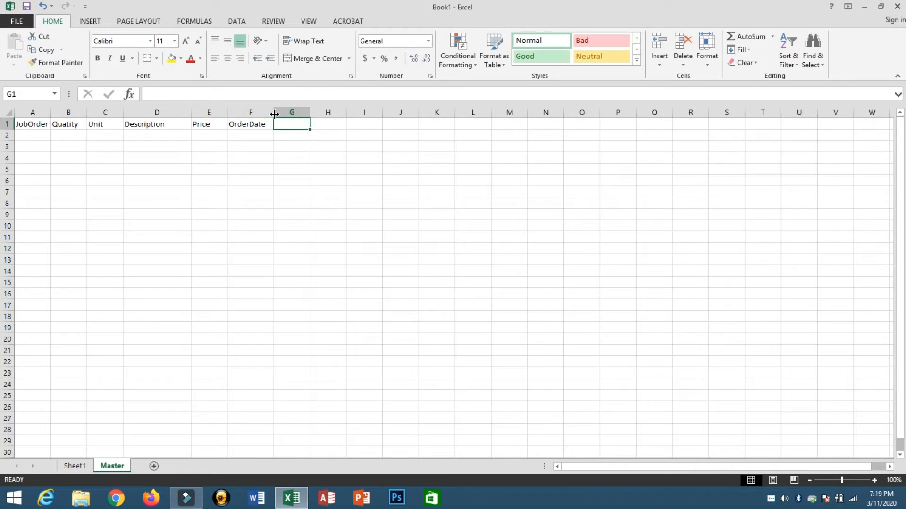
Enter the header Remarks in G1.
type("Rem")
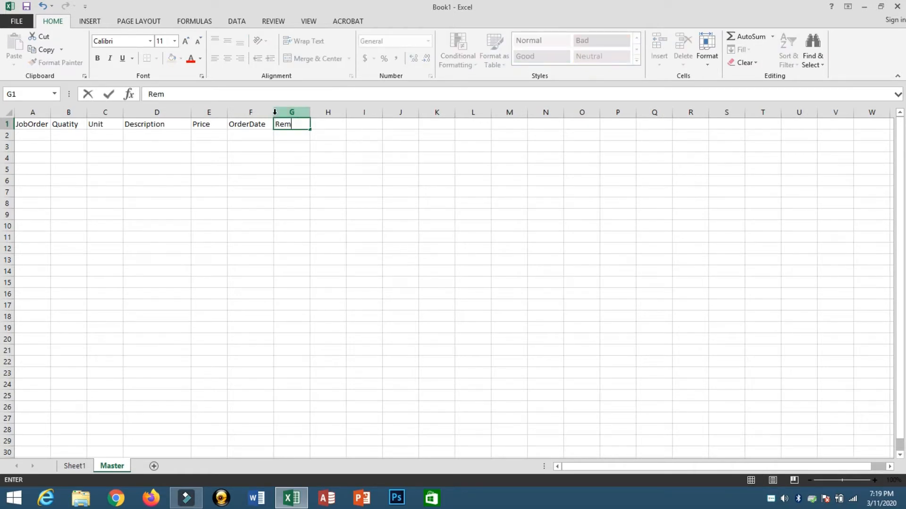
type("arks")
key("Return")
Enter job order 100 in A2 and center the contents of column A.
key("Home")
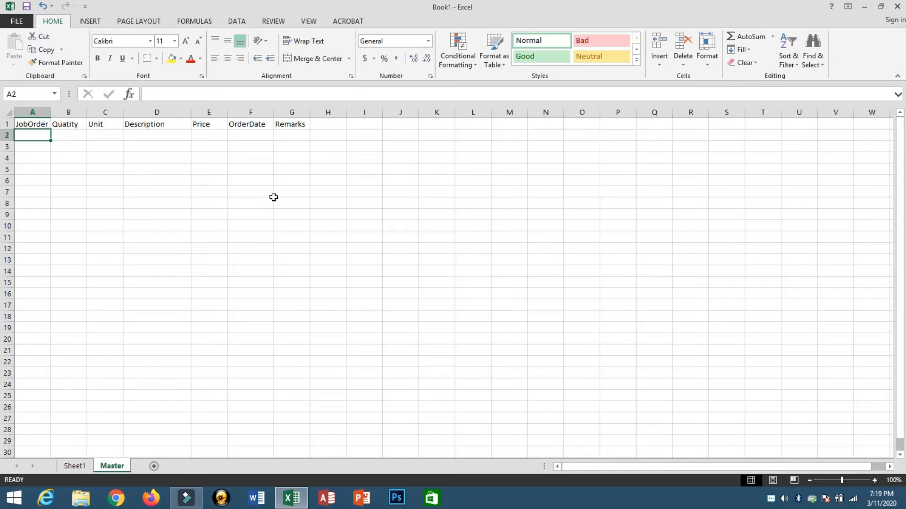
type("100")
key("Tab")
key("Left")
type("100")
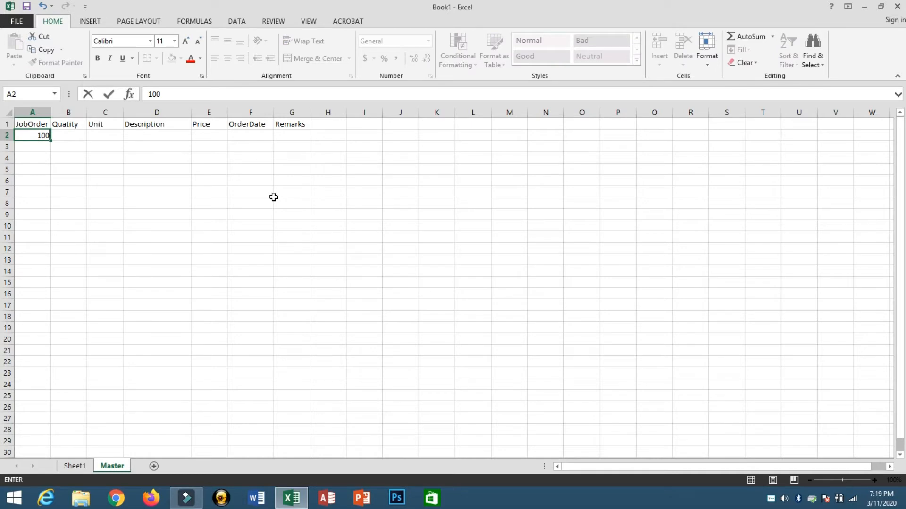
key("Tab")
left_click(32, 112)
left_click(228, 59)
Enter the quantity 50,000 in B2 and format column B as right-aligned comma style without decimals.
left_click(75, 136)
type("50,000")
left_click(69, 112)
left_click(396, 59)
double_click(426, 59)
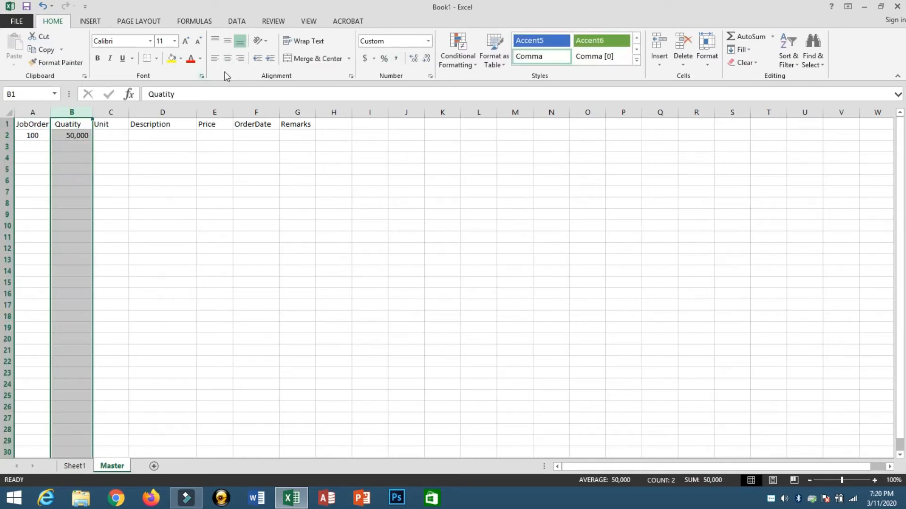
left_click(240, 59)
Right-align column C, and enter the unit Pcs in C2 and the description Pants (32) in D2.
left_click(111, 113)
left_click(241, 59)
left_click(114, 134)
type("Pcs")
key("Tab")
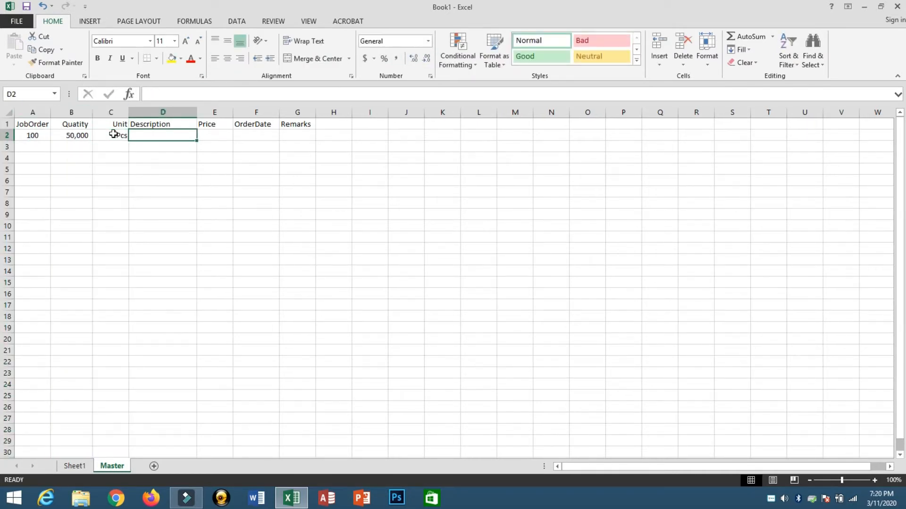
type("Pants (32)")
key("Tab")
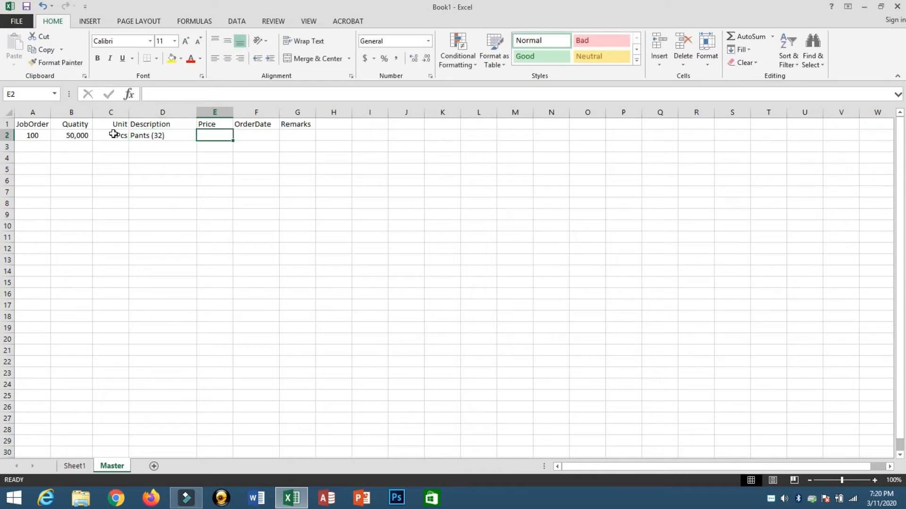
Enter the price 10 in E2 and the order date 3/11/2020 in F2.
type("10")
key("Tab")
type("3/11/2020")
key("Left")
key("Left")
key("Right")
key("Right")
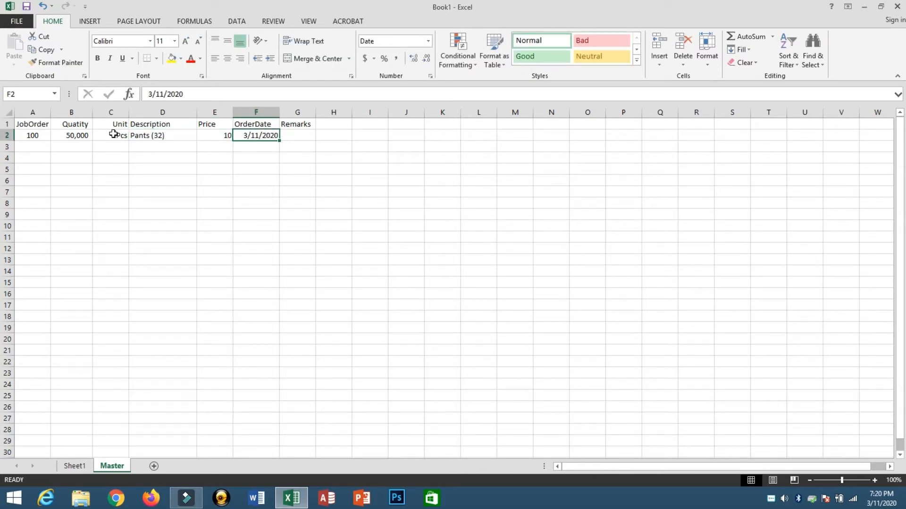
Insert the current date in F3 and clear the cell again.
key("Down")
key("ctrl+semicolon")
key("Return")
key("Up")
key("Delete")
Enter the remark New Order in G2 and widen column G.
key("Up")
key("Right")
type("New Order")
key("Return")
left_click_drag(315, 112, 333, 113)
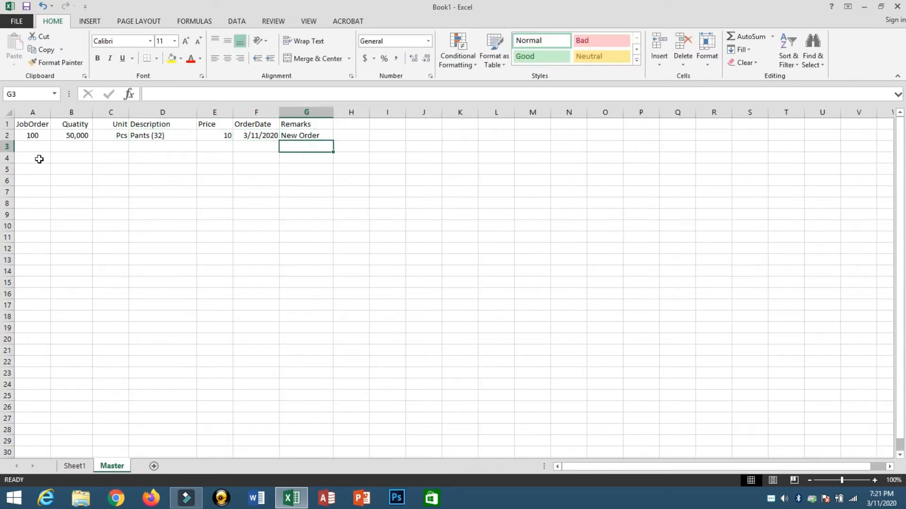
Start the second record in row 3 with job order 101, quantity 25000, unit Pcs and description Pants (36).
left_click(41, 146)
type("101")
key("Tab")
type("25000")
key("Tab")
type("Pcs")
key("Tab")
type("Pants (36)")
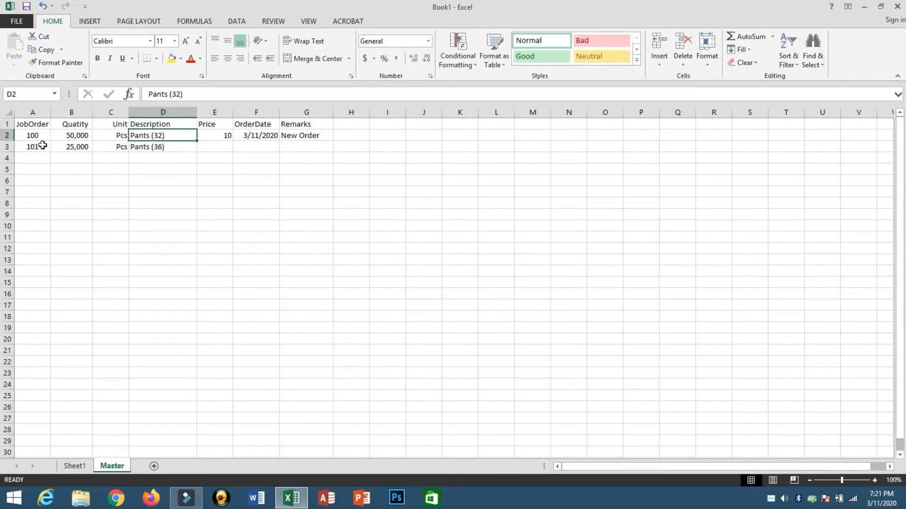
Change the descriptions in D2 and D3 to Pants (WST32) and Pants (WST36).
key("F2")
key("Left")
key("Left")
key("Left")
type("WST")
key("Return")
key("F2")
key("Left")
key("Left")
key("Left")
type("WST")
key("Tab")
Set the price in E2 to 500 and enter the price 250 in E3.
key("Up")
type("1")
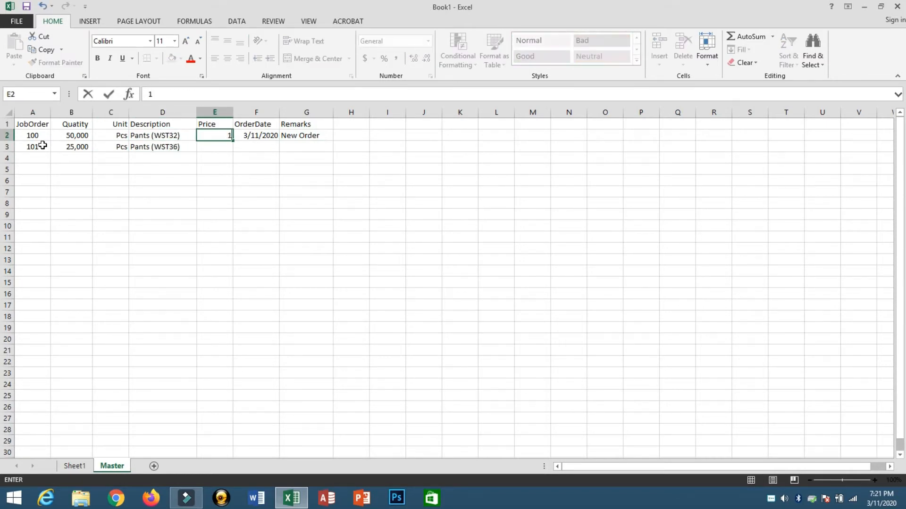
type("00")
key("Return")
type("250")
Complete row 3 with the current date as the order date and New Order as the remark.
key("Tab")
key("ctrl+semicolon")
key("Tab")
type("New Order")
key("Return")
Start the third record in row 4 with job order 102, quantity 30000, unit Pcs and description Short.
type("100")
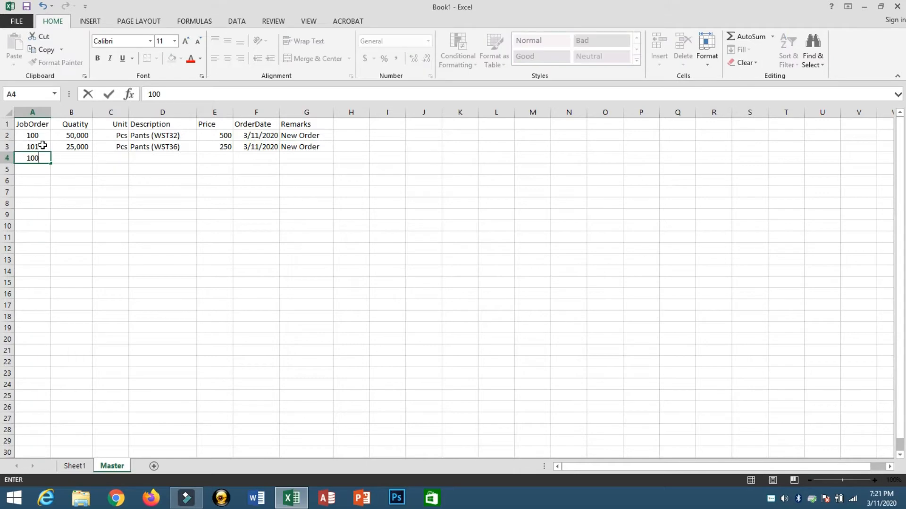
key("BackSpace")
type("2")
key("Tab")
type("30000")
key("Tab")
type("Pcs\tShort")
key("Down")
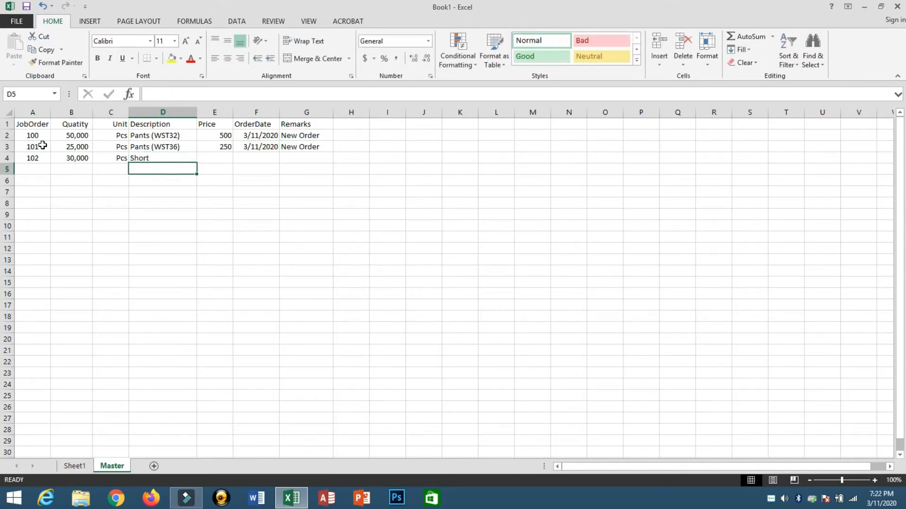
Enter the price 200 in E4 and fill the order date and remark in row 4 from the row above.
key("Up")
key("Right")
type("200")
key("Tab")
key("shift+Right")
key("ctrl+d")
key("Down")
key("Down")
Save the workbook to the Desktop under the name Production Machine Schedule.
key("ctrl+s")
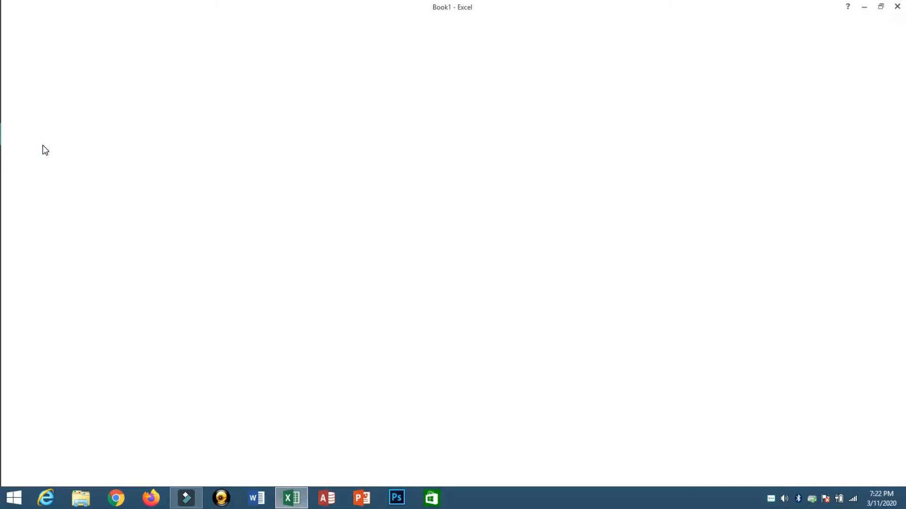
left_click(291, 247)
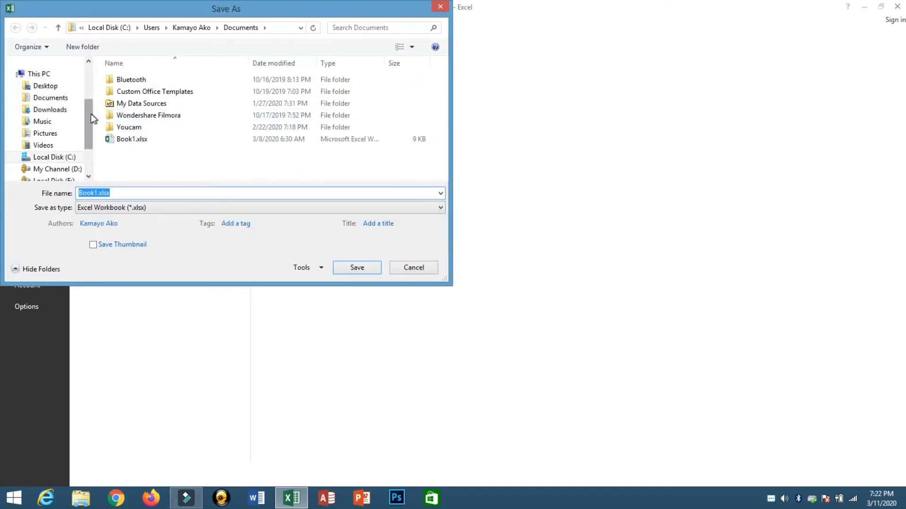
scroll(88, 116, "up", 2)
left_click(42, 103)
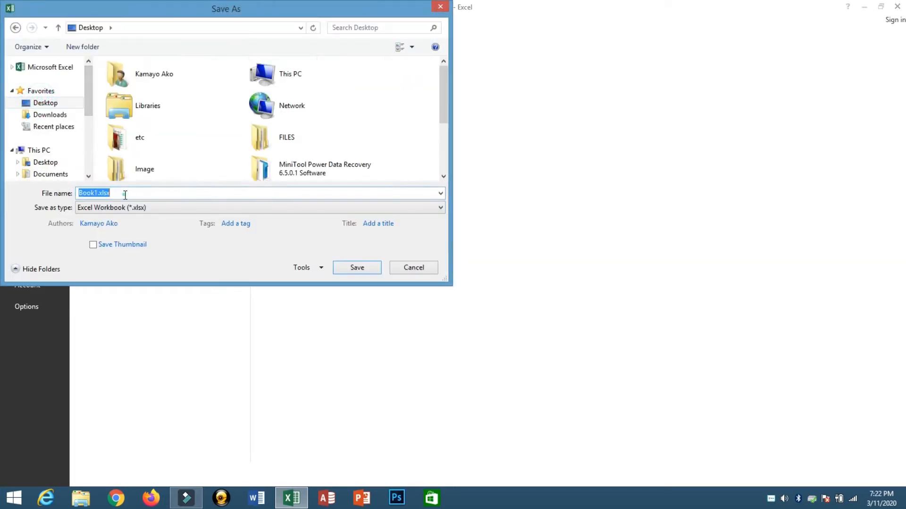
type("Pro")
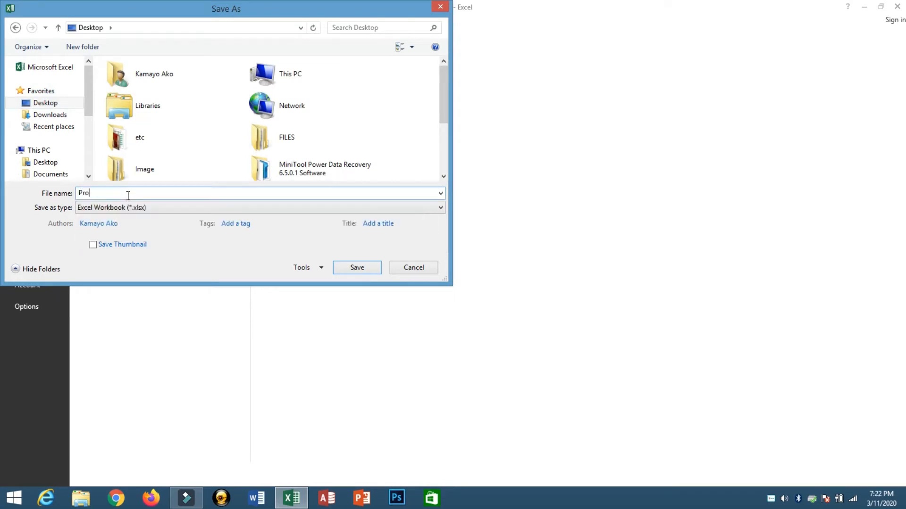
type("duction Machine Schedule")
key("Return")
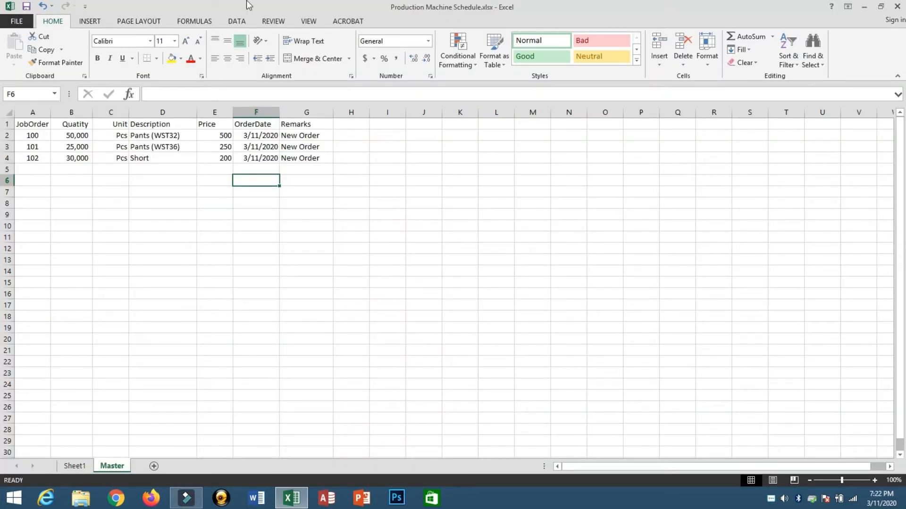
Right-align the Price column on the Master sheet.
left_click(222, 113)
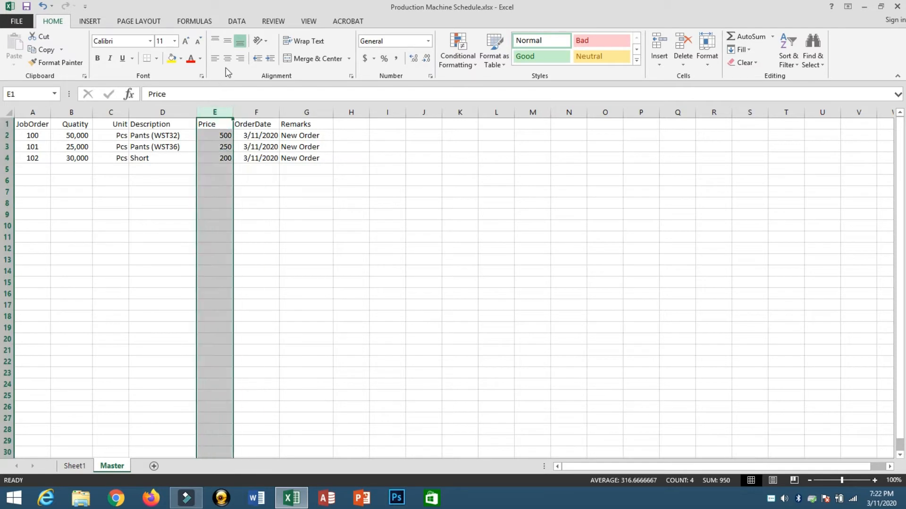
left_click(239, 57)
left_click(122, 204)
left_click(124, 170)
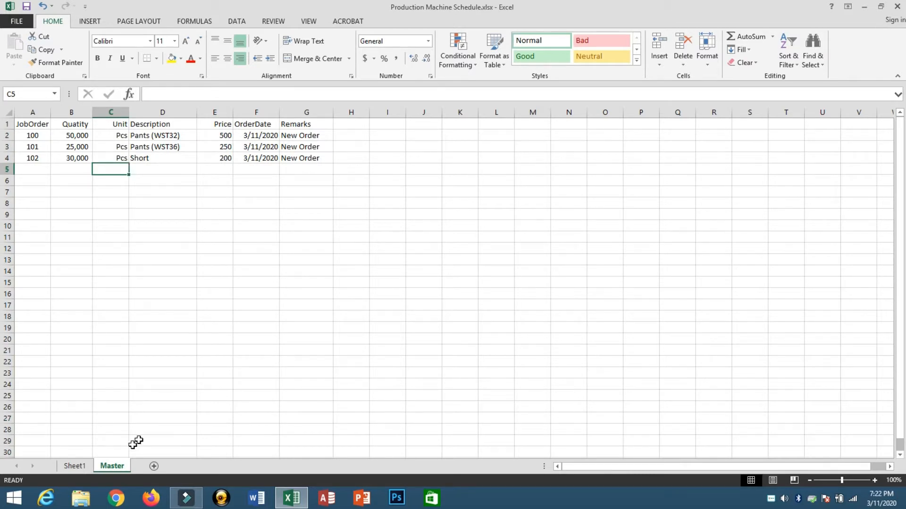
Rename Sheet1 as Schedule.
left_click(72, 470)
right_click(71, 469)
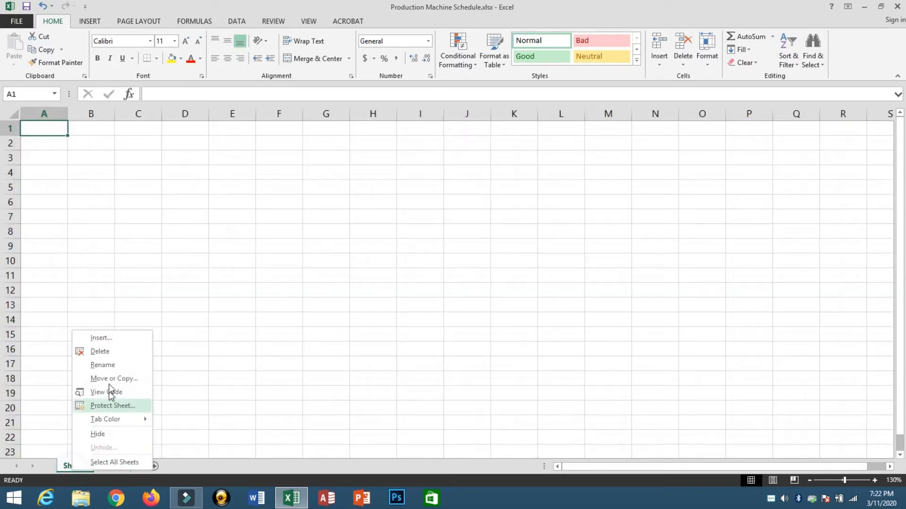
left_click(103, 365)
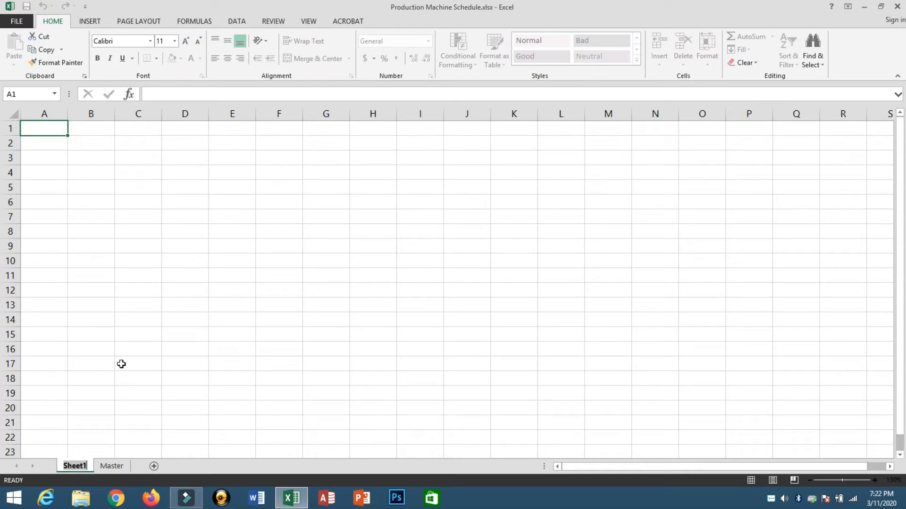
type("Sc")
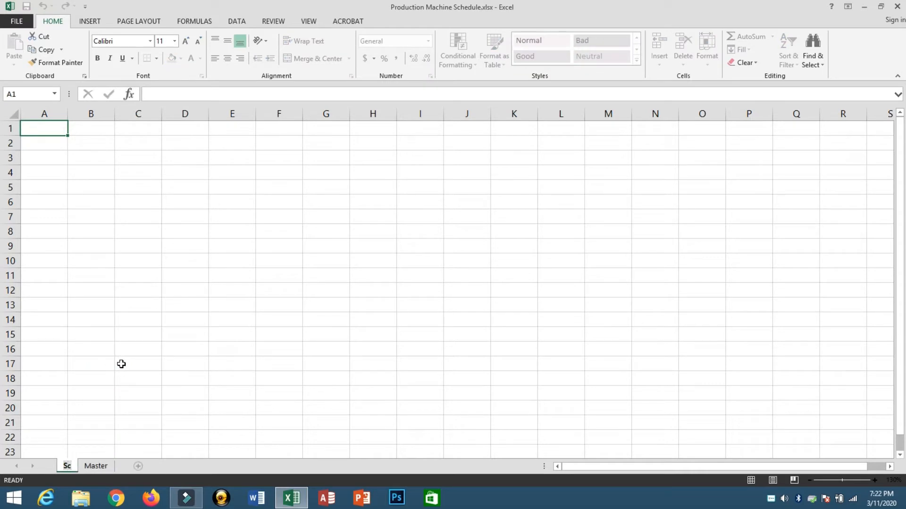
type("hedule")
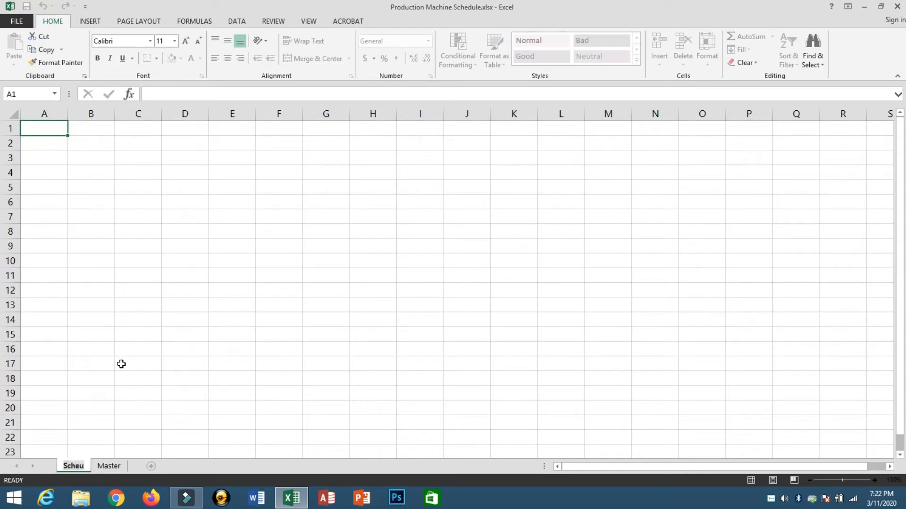
key("Return")
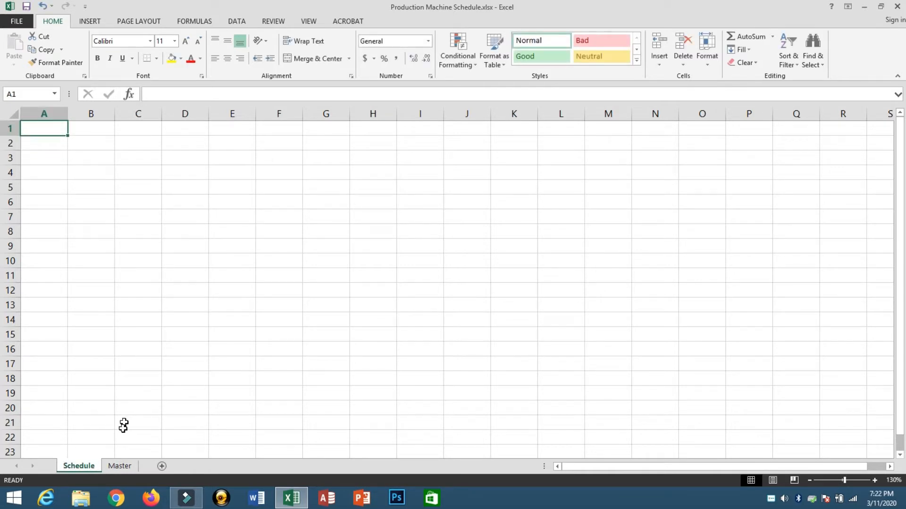
Copy the JobOrder to Description block A1:D4 from the Master sheet and paste it at A1 of the Schedule sheet.
left_click(120, 466)
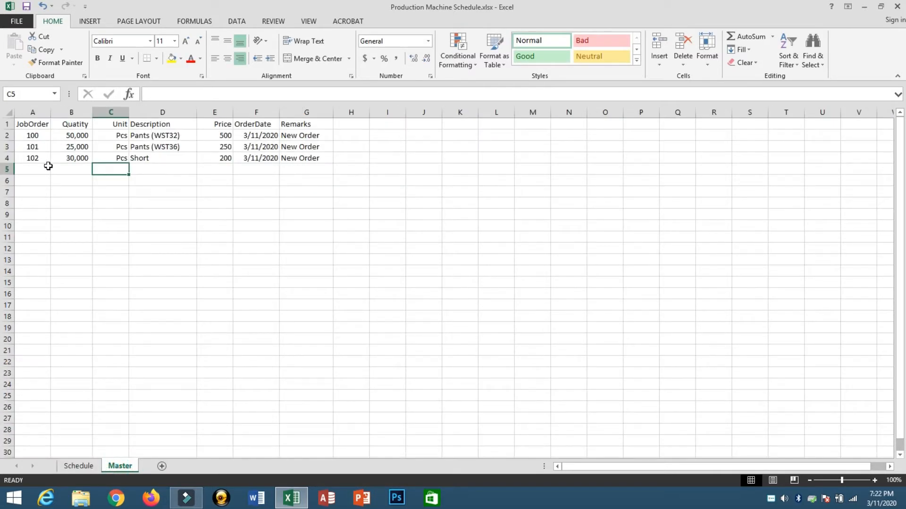
left_click_drag(25, 126, 165, 159)
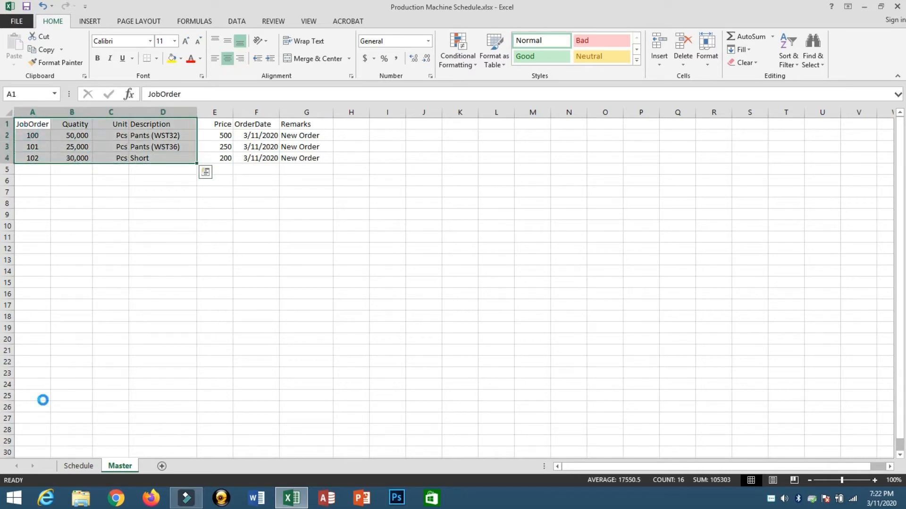
key("ctrl+c")
left_click(77, 466)
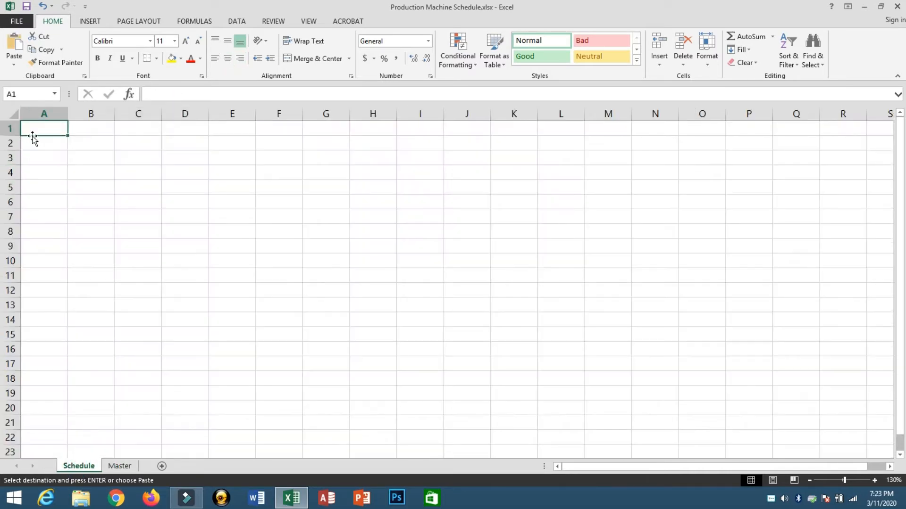
left_click(119, 466)
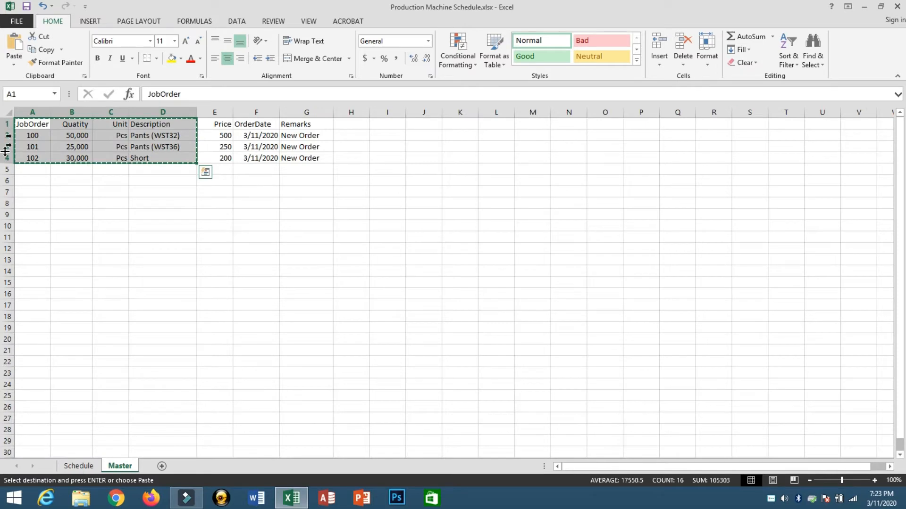
left_click(77, 466)
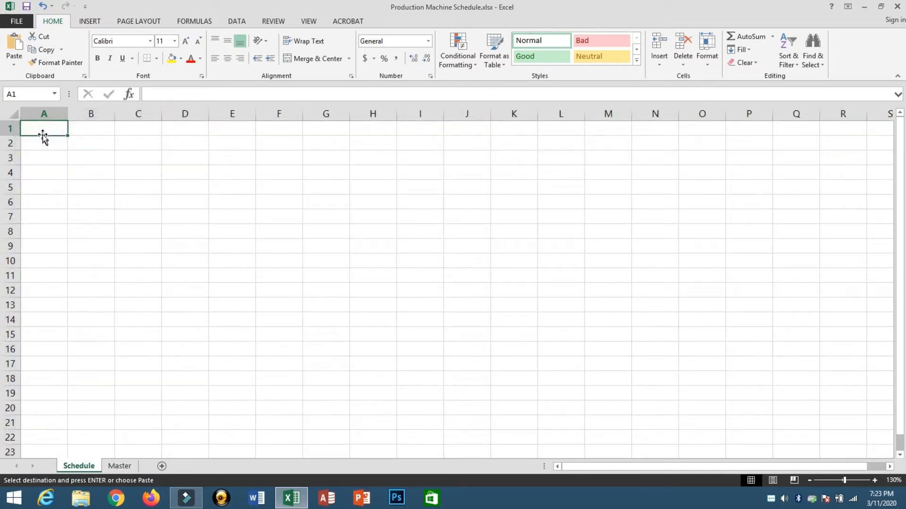
left_click(43, 135)
key("ctrl+v")
key("Escape")
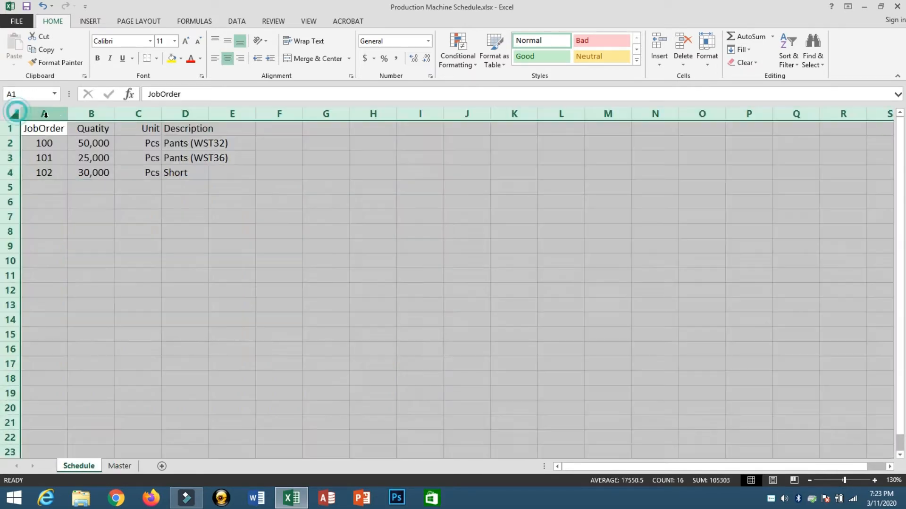
Auto-fit all column widths on the Schedule sheet and insert two blank rows above the header row.
left_click(14, 113)
double_click(67, 114)
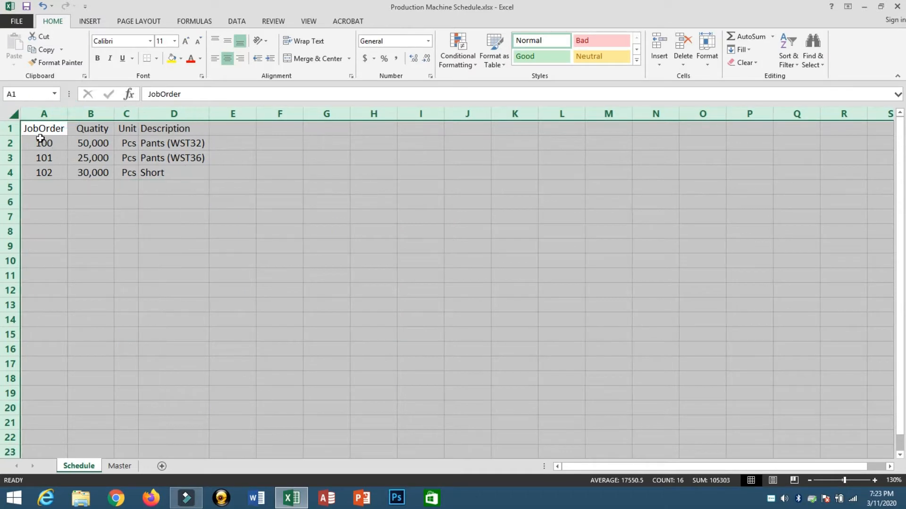
left_click_drag(9, 128, 10, 143)
key("ctrl+plus")
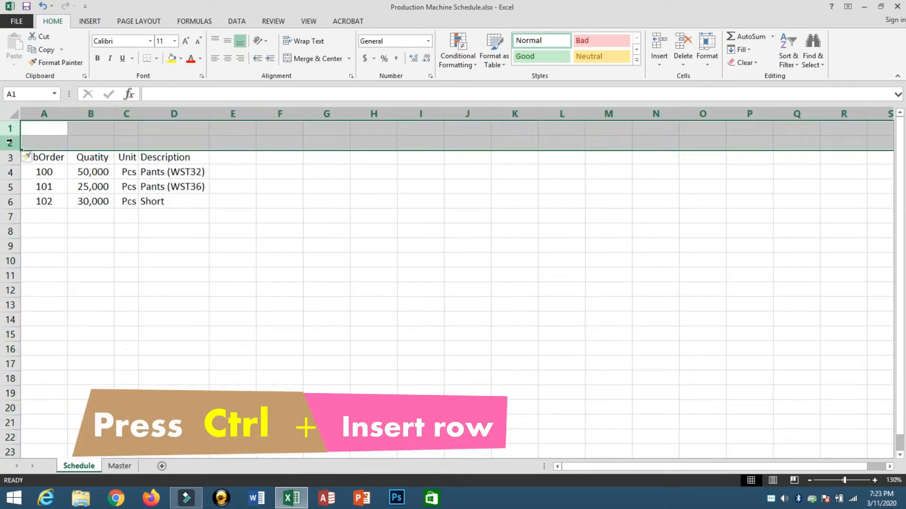
Clear the copied records in A4:D6 of the Schedule sheet, keeping only the header row.
left_click(90, 172)
left_click(168, 187)
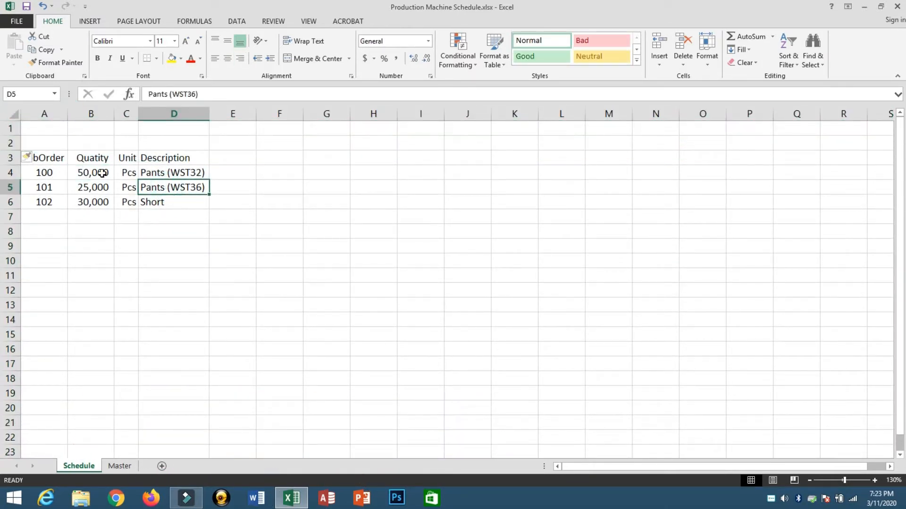
left_click_drag(101, 172, 176, 209)
key("Delete")
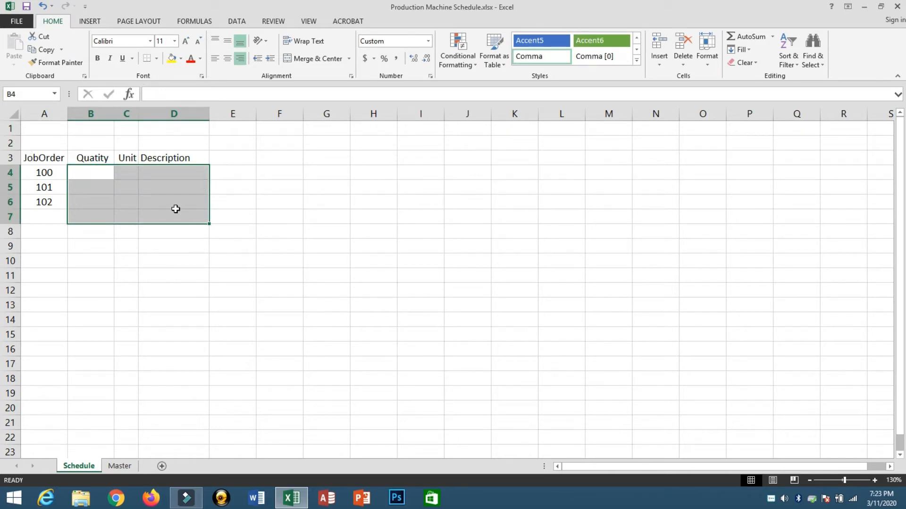
key("Up")
key("Right")
key("Down")
key("Left")
key("Left")
key("shift+Down")
key("shift+Down")
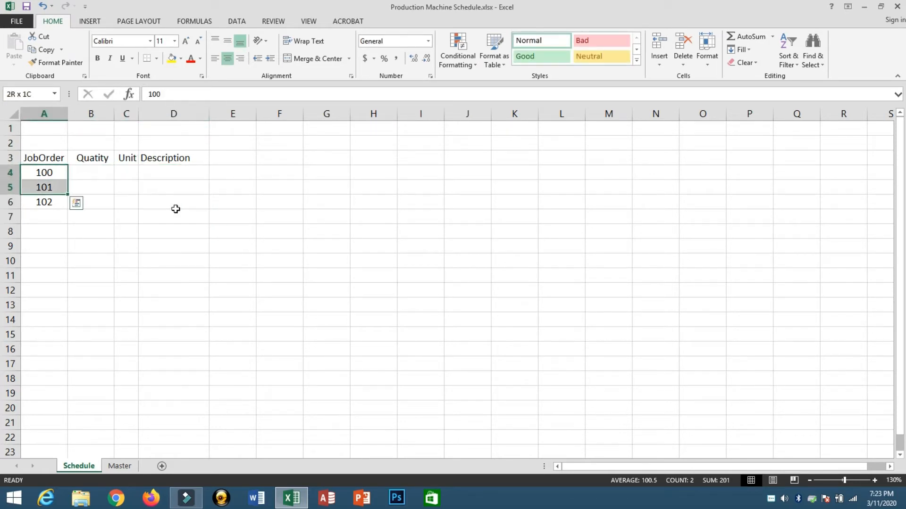
key("Delete")
Add the header Prod_Hrs in E3, beside Description.
key("Up")
key("Right")
key("Right")
key("Right")
key("Right")
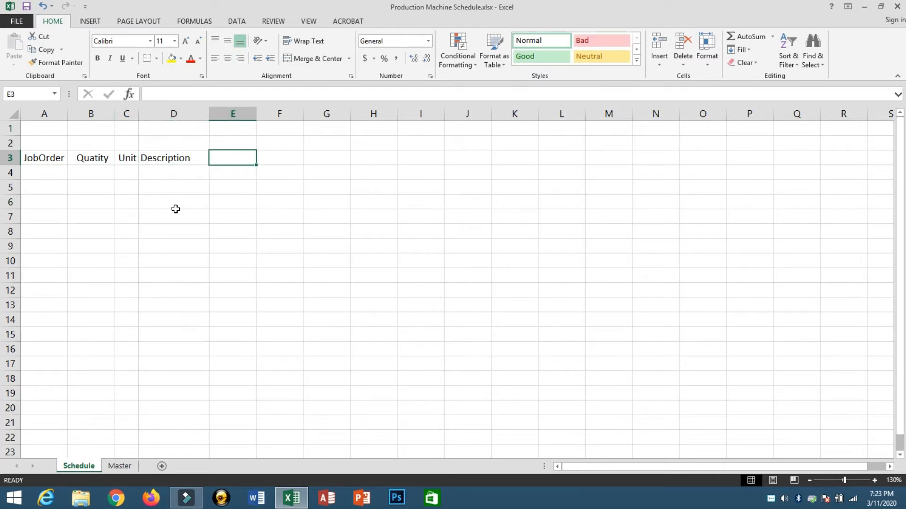
type("P")
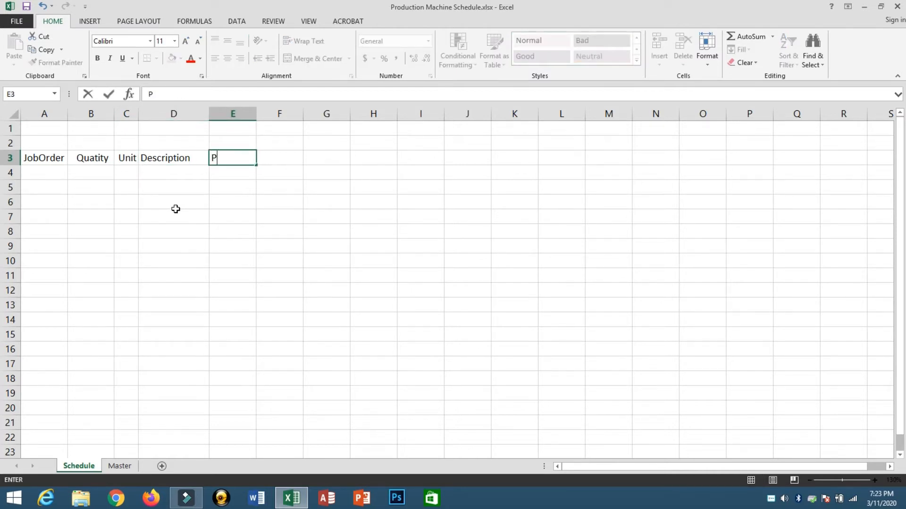
key("Escape")
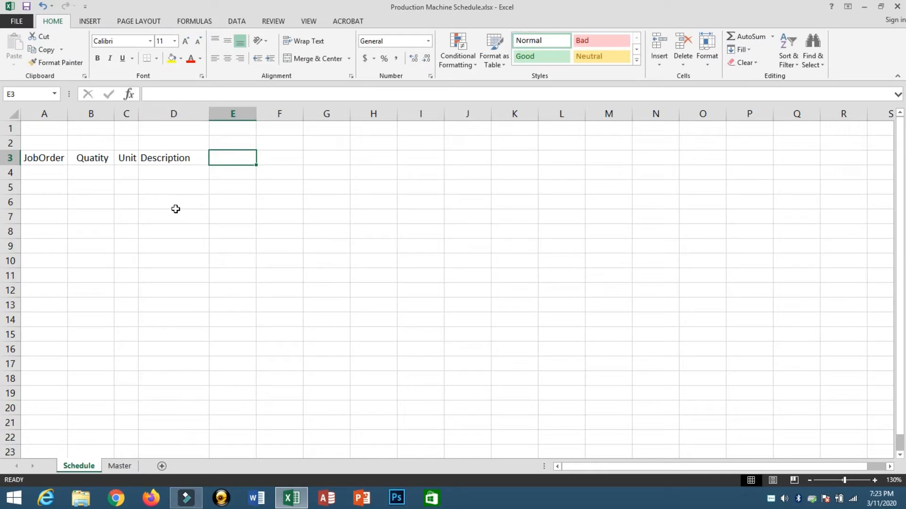
type("Pr")
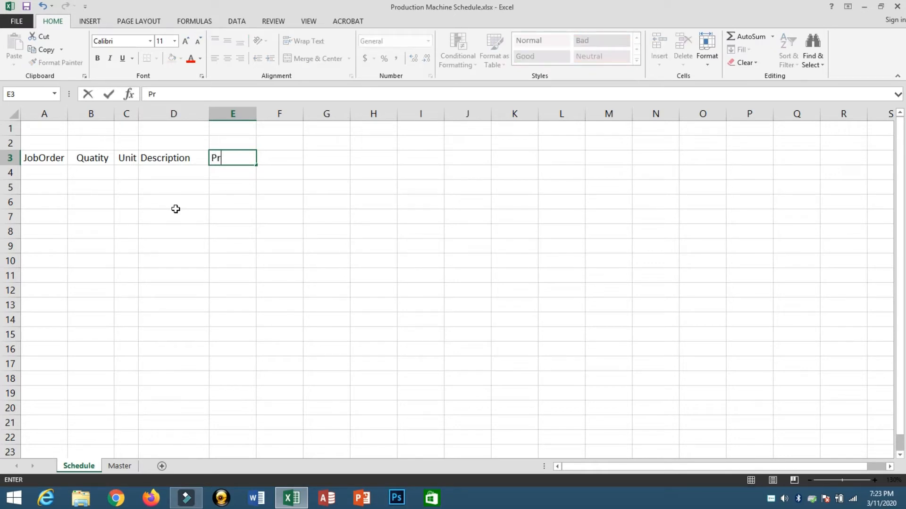
type("od_Hrs")
key("Tab")
Add the headers StartDate in F3 and EndDate in G3.
type("Stat")
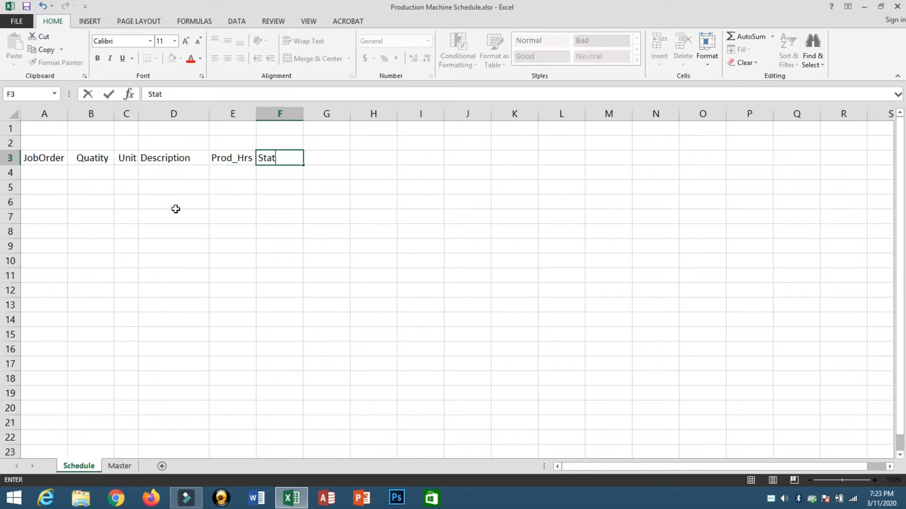
key("BackSpace")
type("rtDate")
key("Tab")
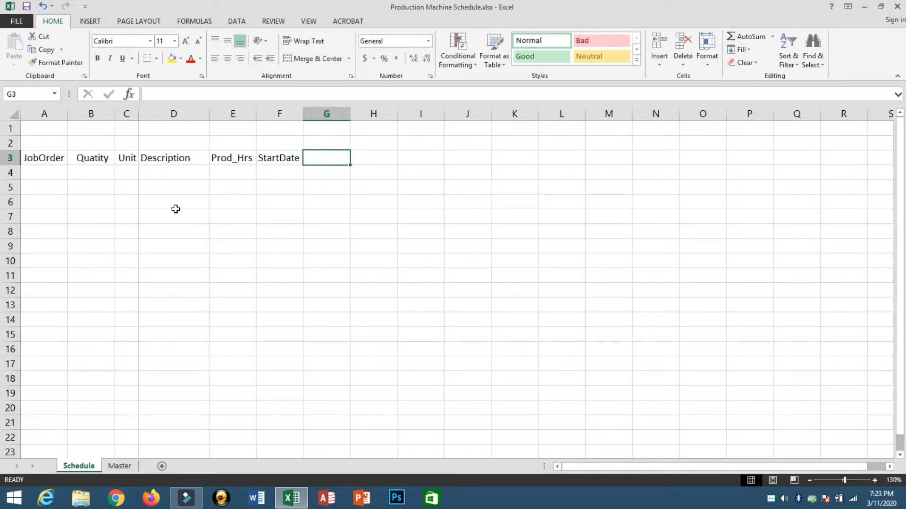
type("EndDate")
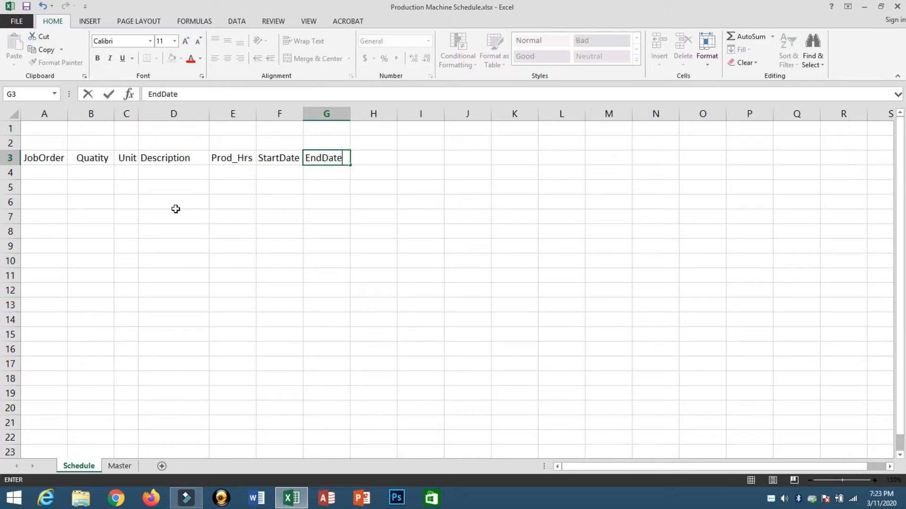
key("Tab")
Add the headers Days in H3 and M_Speed in I3.
type("Da")
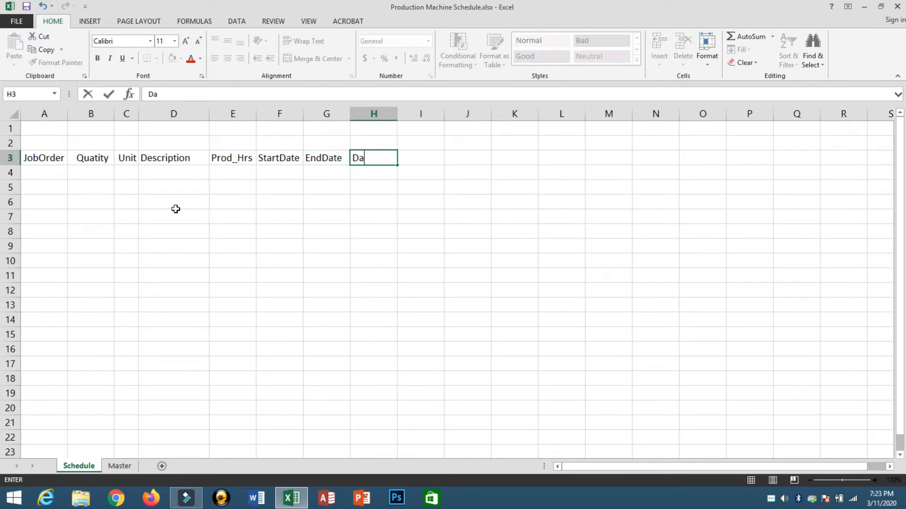
type("ys")
key("Tab")
type("peed")
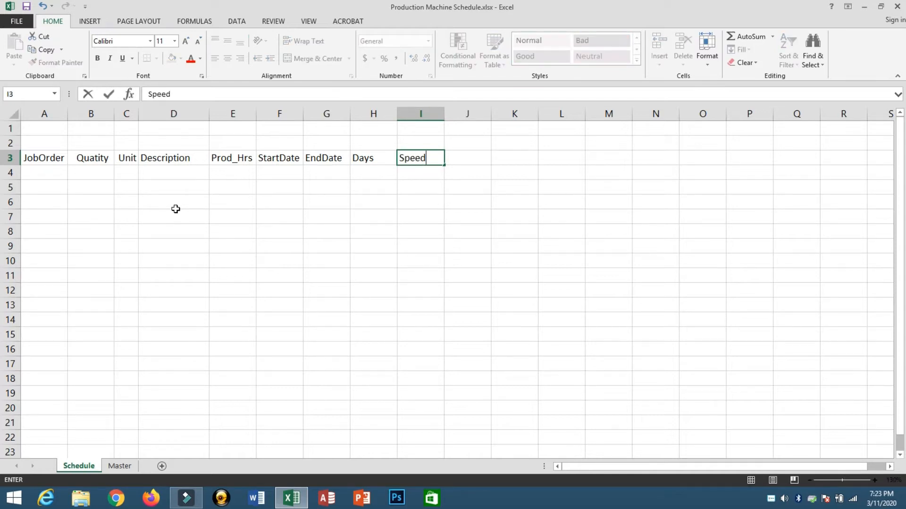
key("BackSpace")
key("BackSpace")
key("BackSpace")
key("BackSpace")
key("BackSpace")
type("M_Speed")
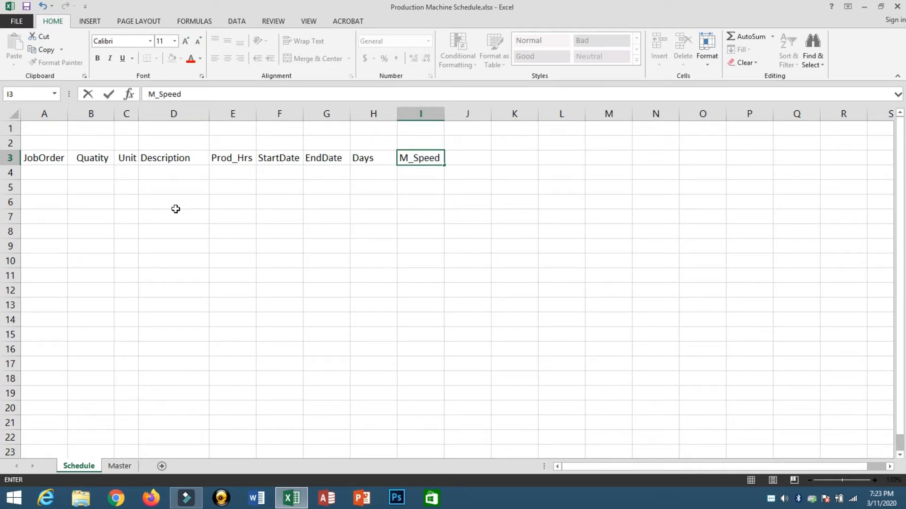
key("Return")
Add the headers Min/Hr in J3 and Pcs/Hr in K3.
key("Up")
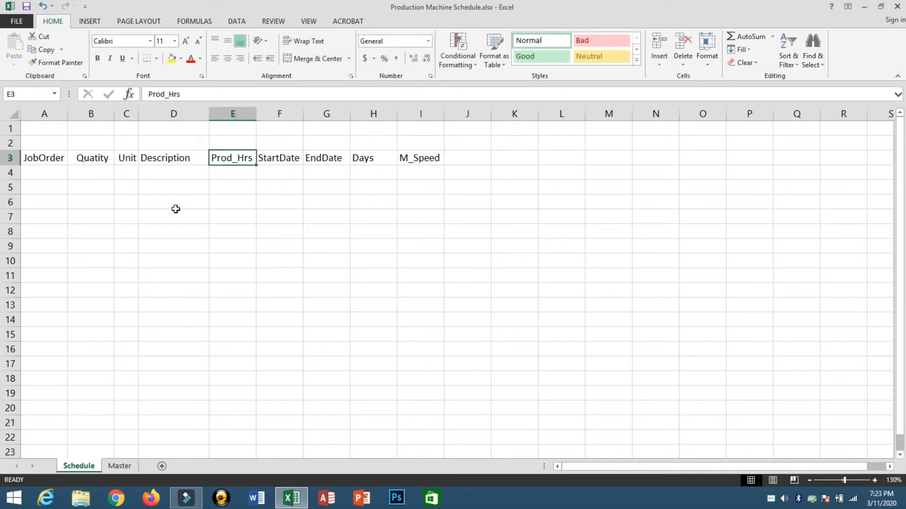
key("Right")
key("Right")
key("Right")
key("Right")
key("Right")
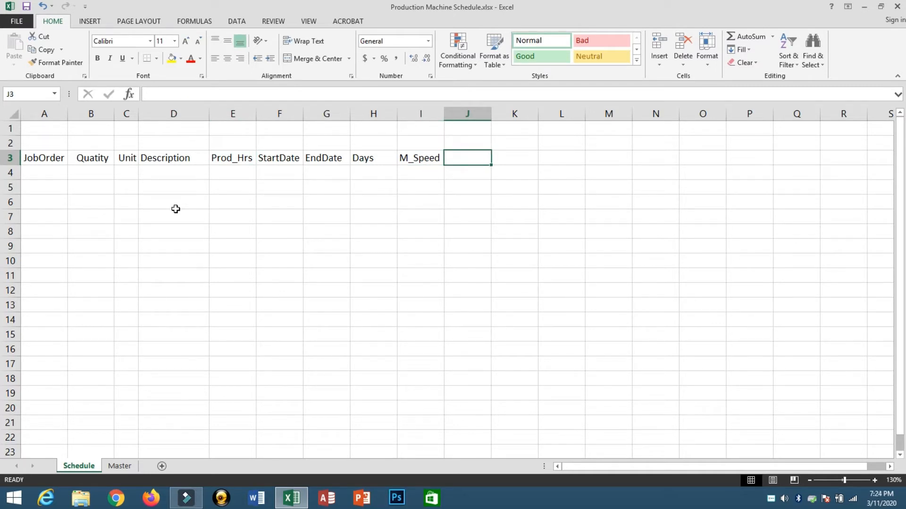
type("M")
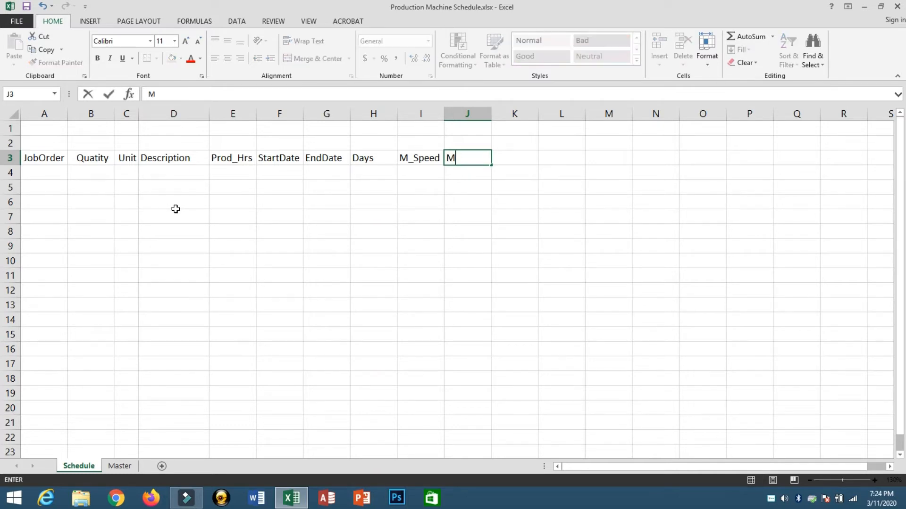
type("in/Hr")
key("Tab")
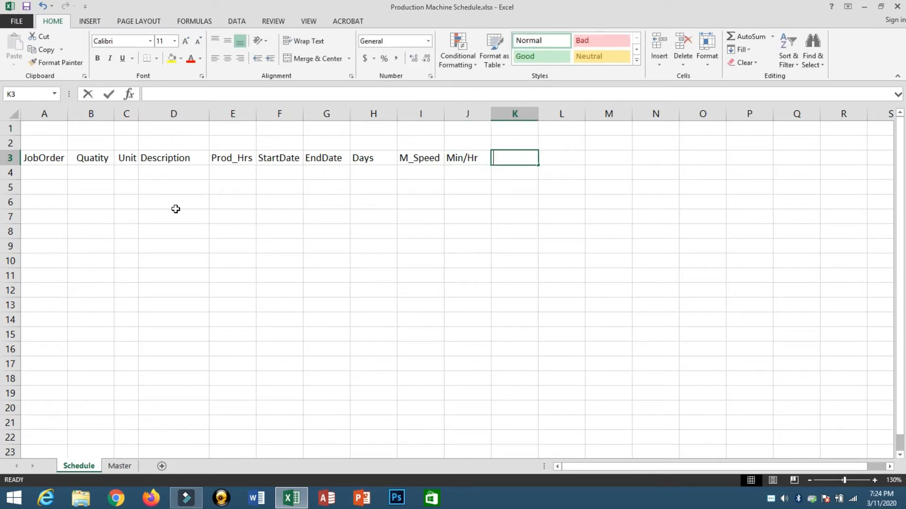
type("Pcs/")
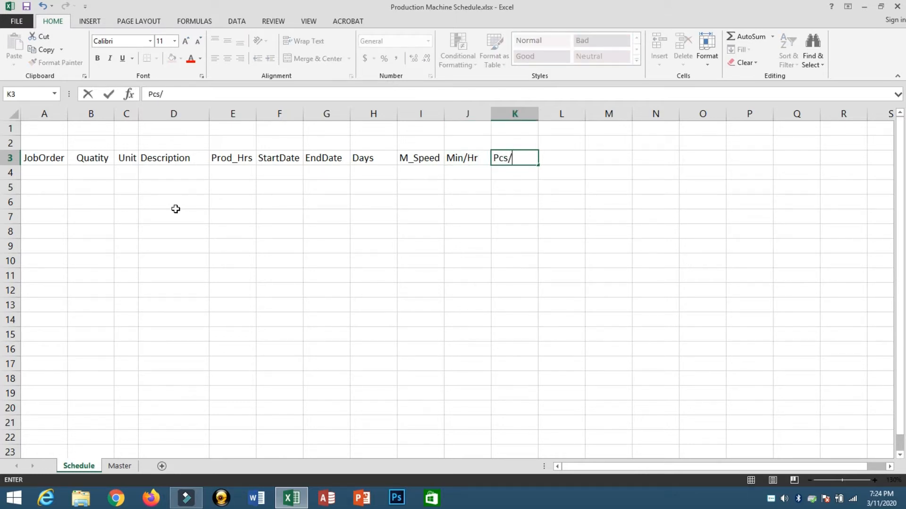
type("Hr")
key("Tab")
Add the header Projected Del in L3, beside Pcs/Hr.
type("P")
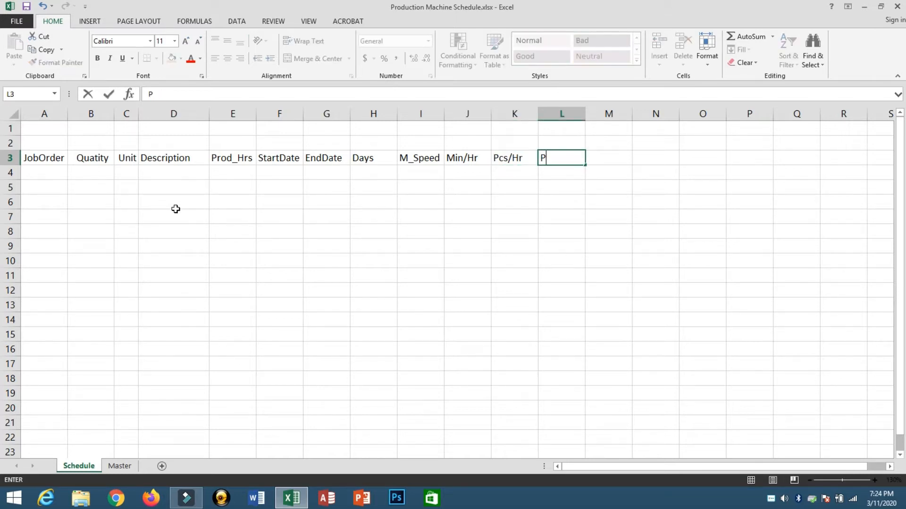
type("rojected De")
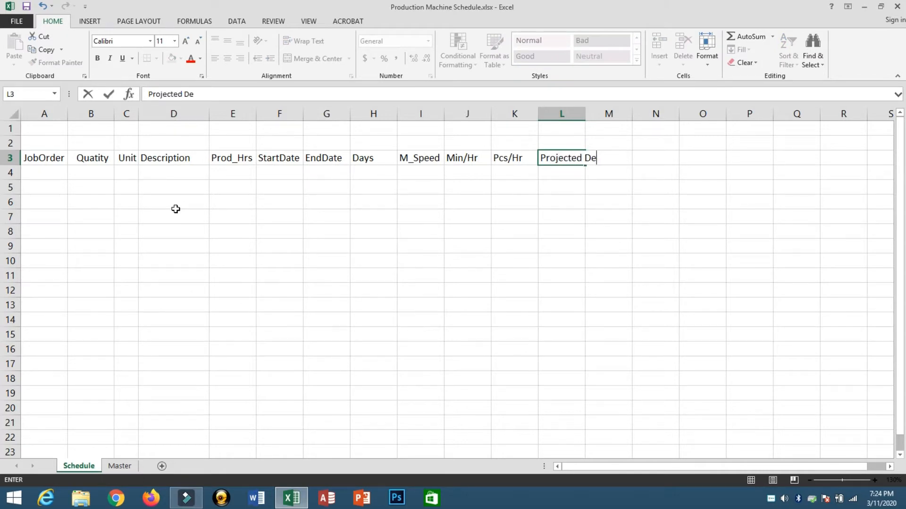
type("t")
key("BackSpace")
type("l")
key("Return")
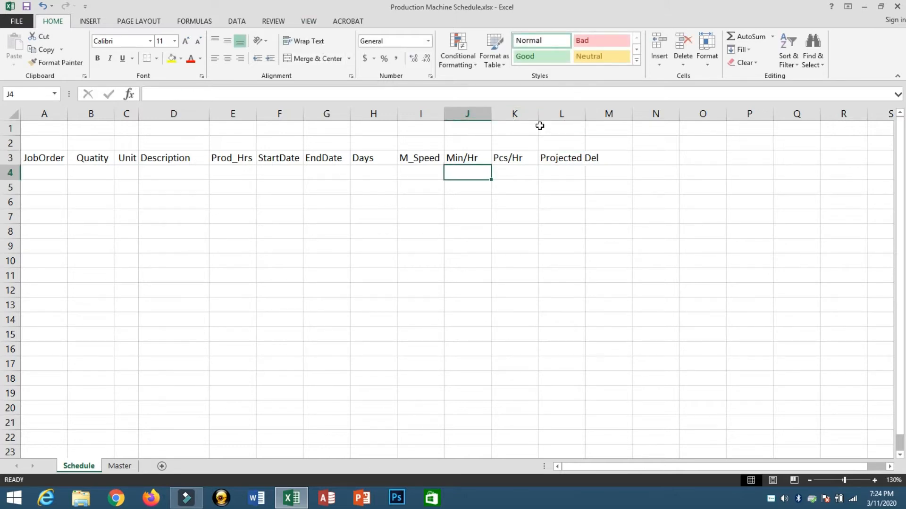
Widen the Schedule columns for Projected Del, Description, Quatity, JobOrder and Min/Hr, and return to cell A4.
left_click_drag(585, 113, 622, 107)
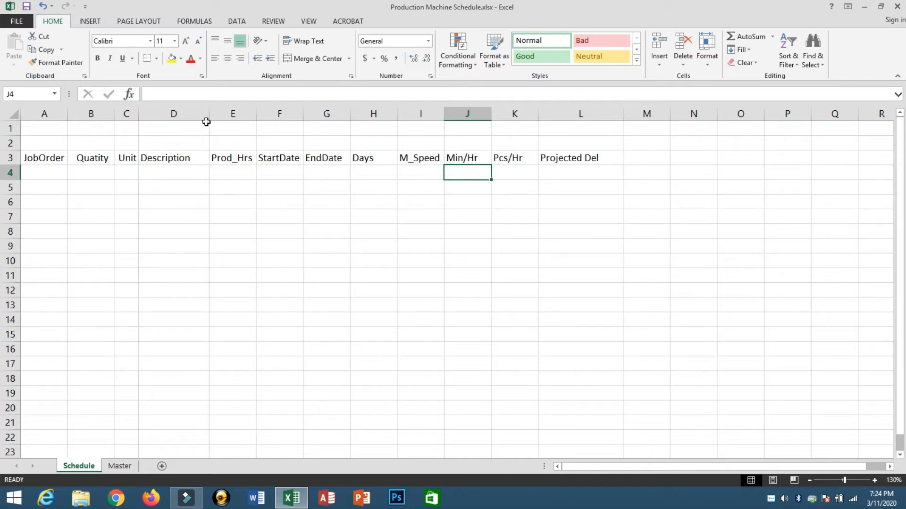
left_click_drag(207, 114, 282, 137)
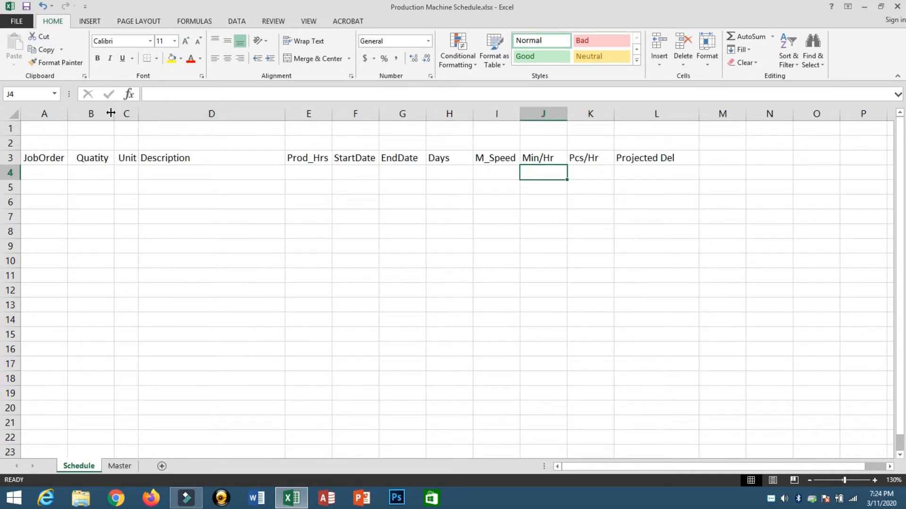
left_click_drag(138, 117, 139, 120)
left_click_drag(69, 113, 85, 114)
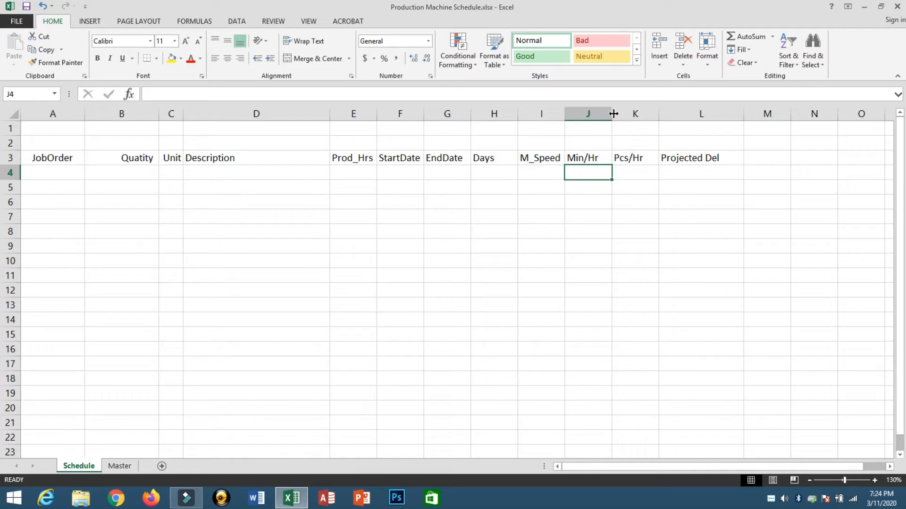
left_click_drag(613, 114, 616, 113)
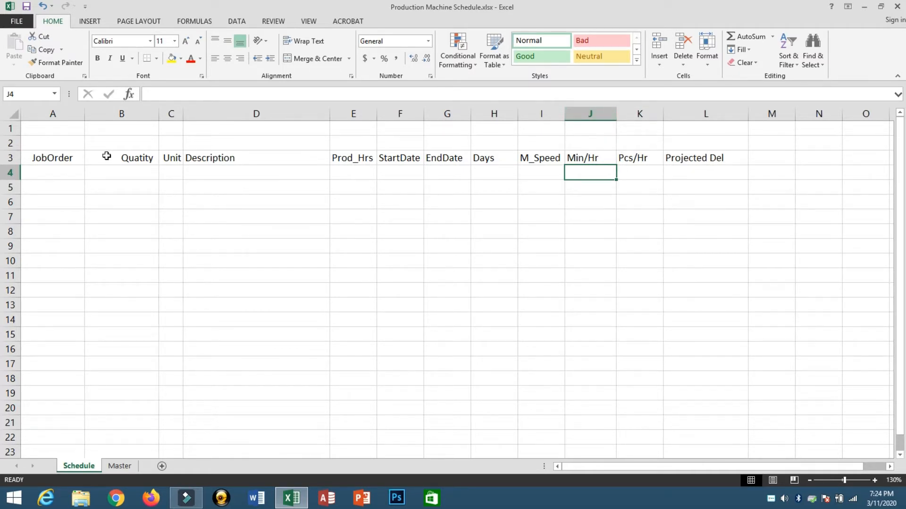
key("Home")
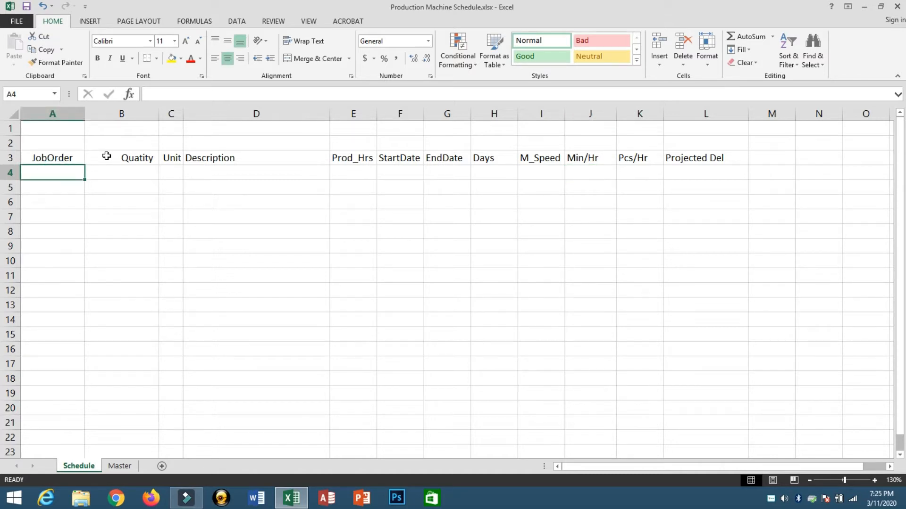
Compare the Master sheet's job order table with the Schedule sheet's headers and the blank rows from row 4 down.
left_click(118, 467)
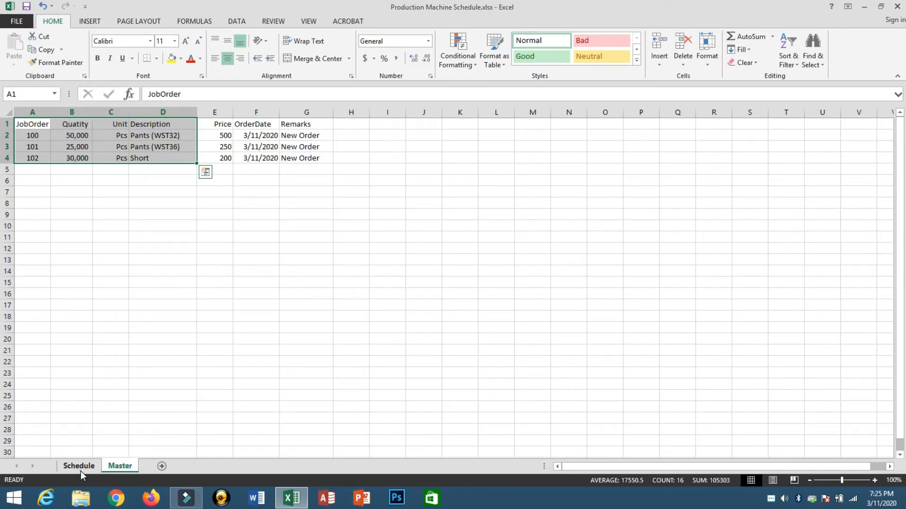
left_click(81, 470)
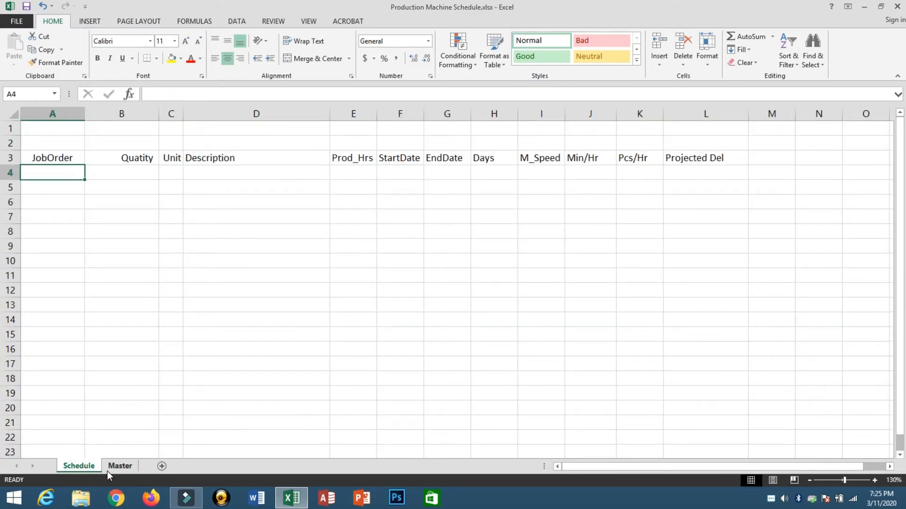
left_click(119, 467)
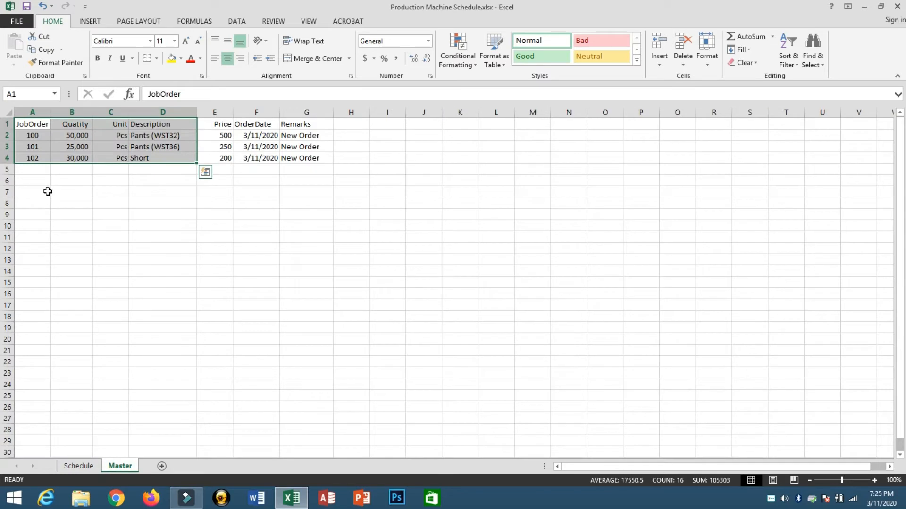
left_click(122, 202)
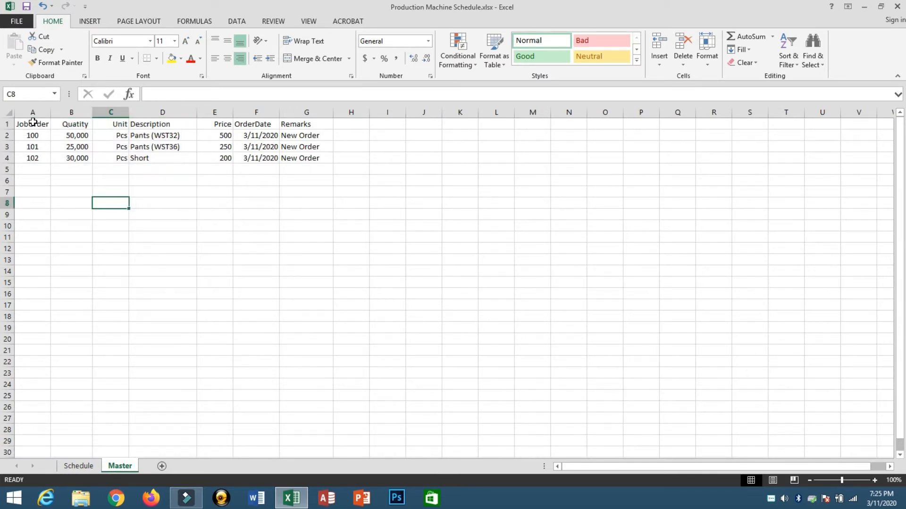
left_click_drag(31, 124, 299, 159)
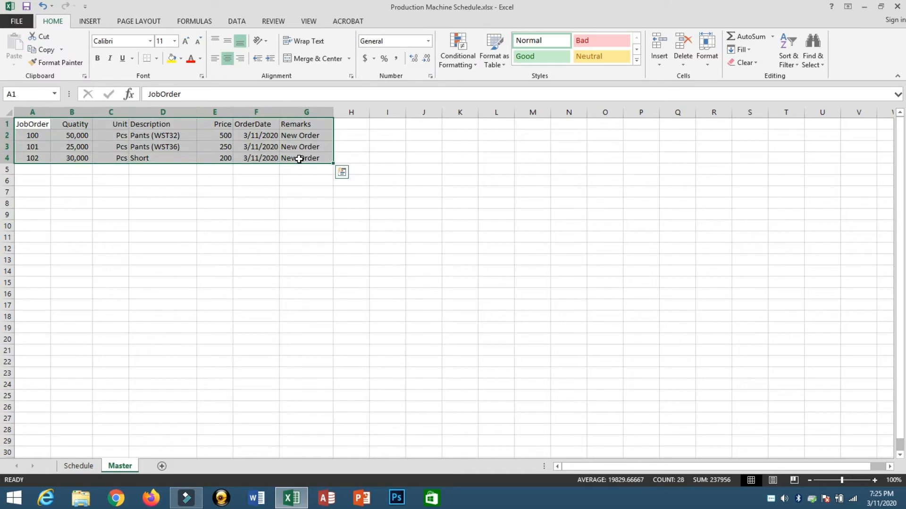
left_click(70, 466)
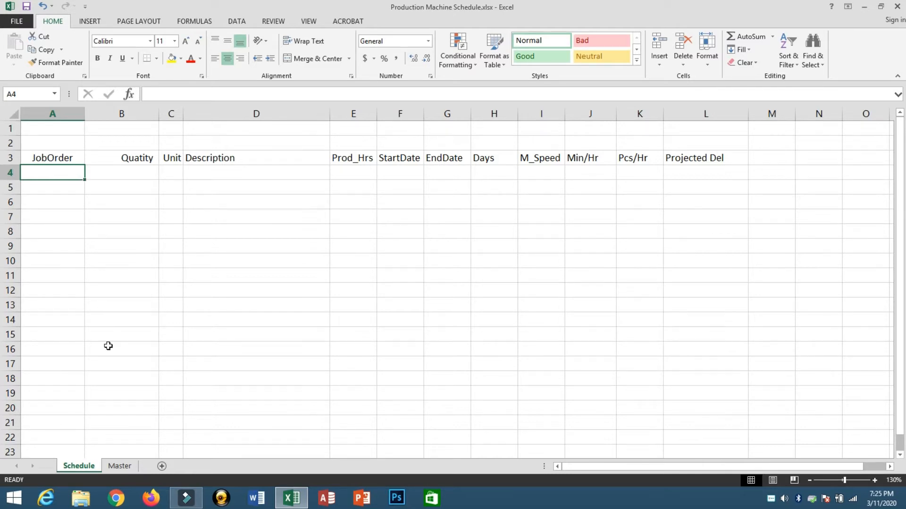
left_click(120, 467)
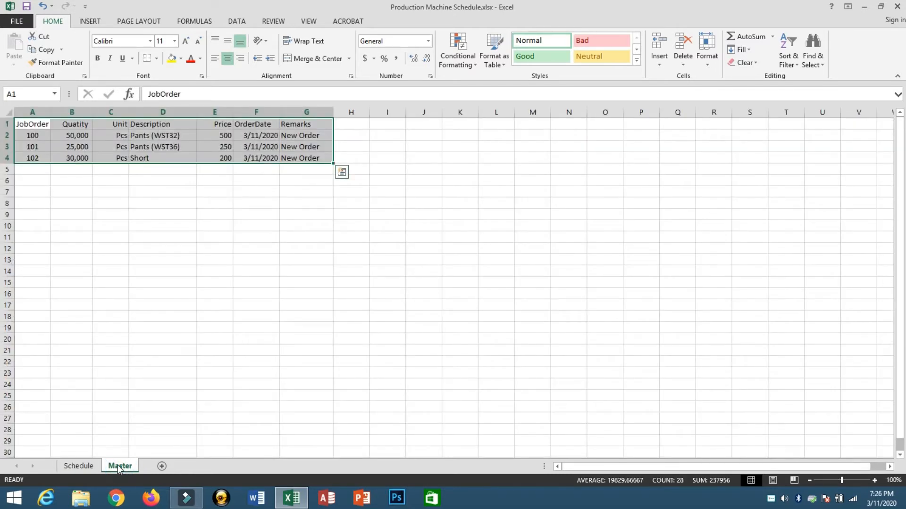
left_click(81, 466)
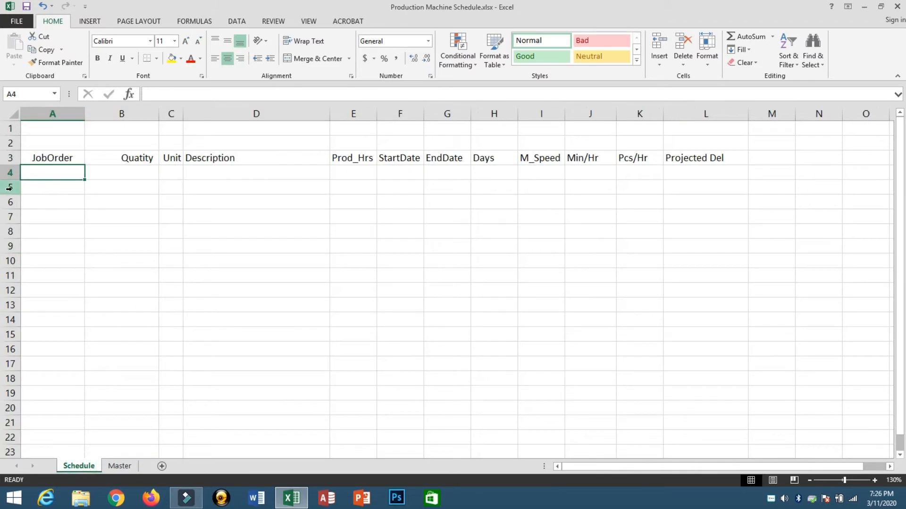
left_click(11, 173)
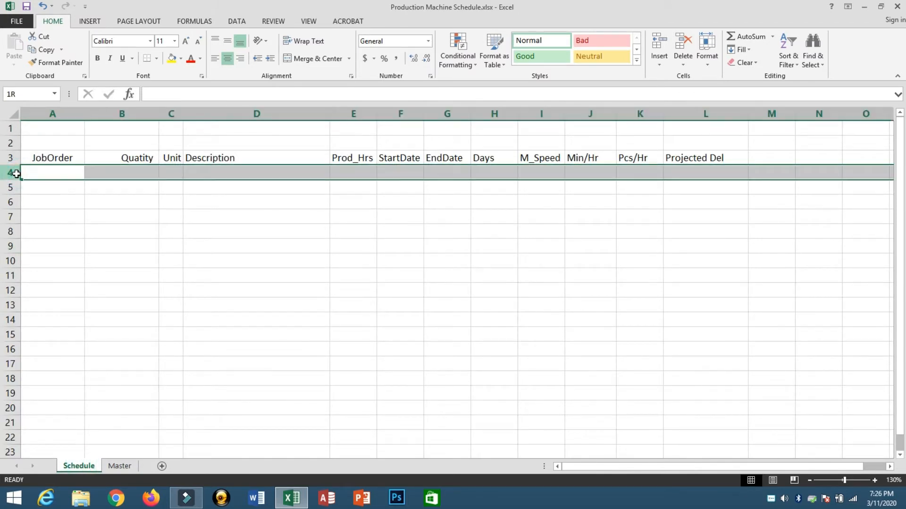
left_click_drag(16, 174, 10, 200)
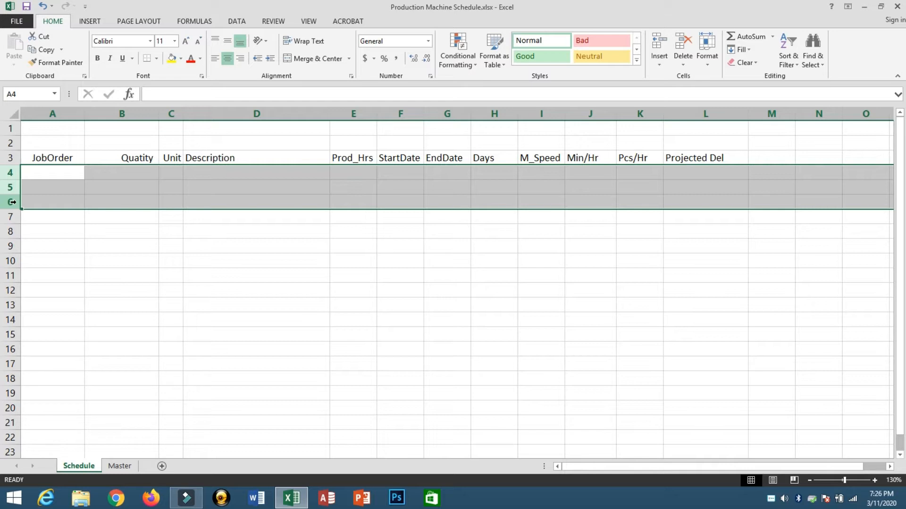
scroll(12, 202, "down", 5)
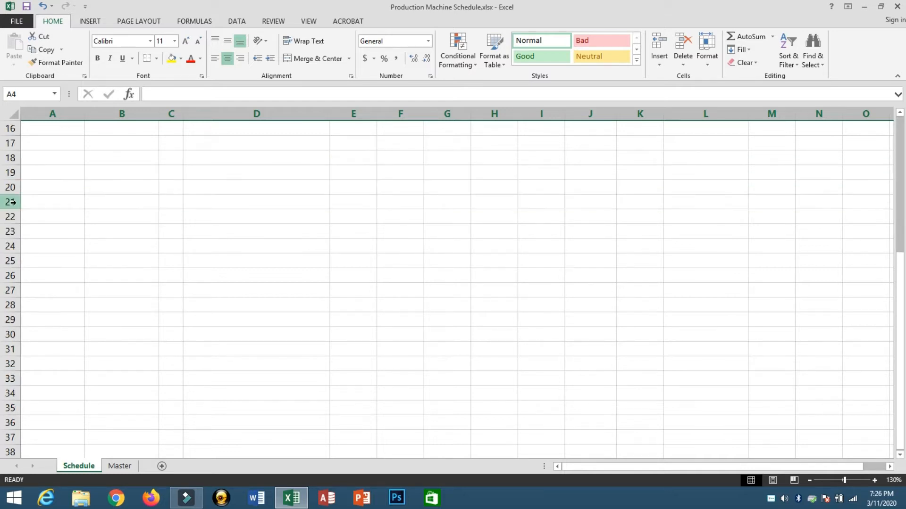
scroll(12, 202, "up", 5)
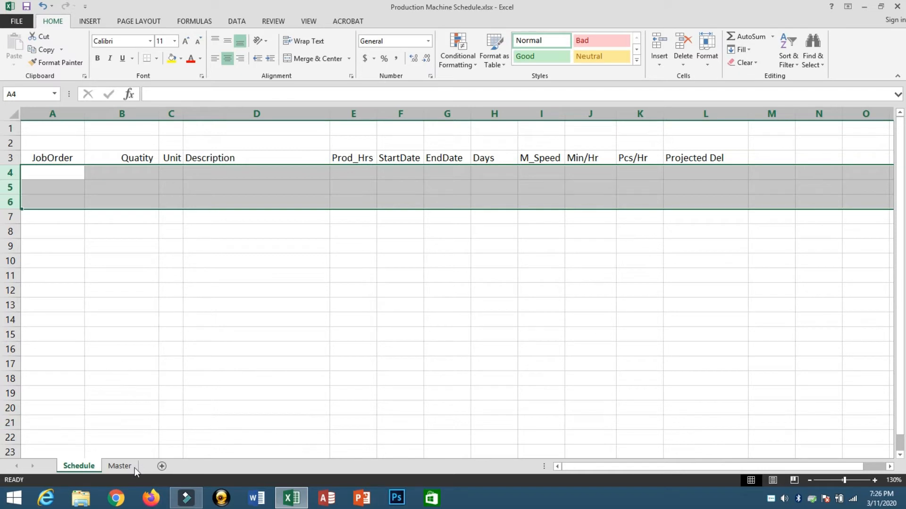
Review the job order records in Master from row 2 down against the JobOrder and Quatity entry cells in row 4 of Schedule.
left_click(120, 466)
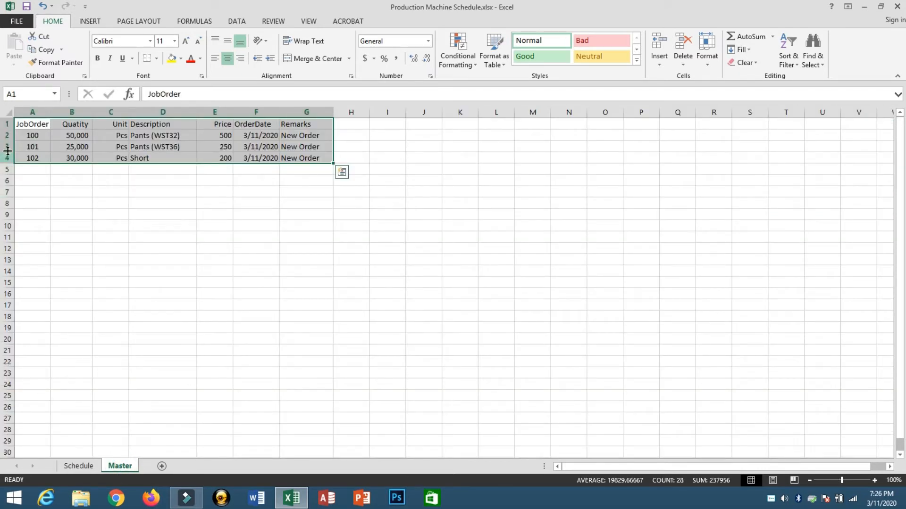
left_click_drag(7, 135, 8, 180)
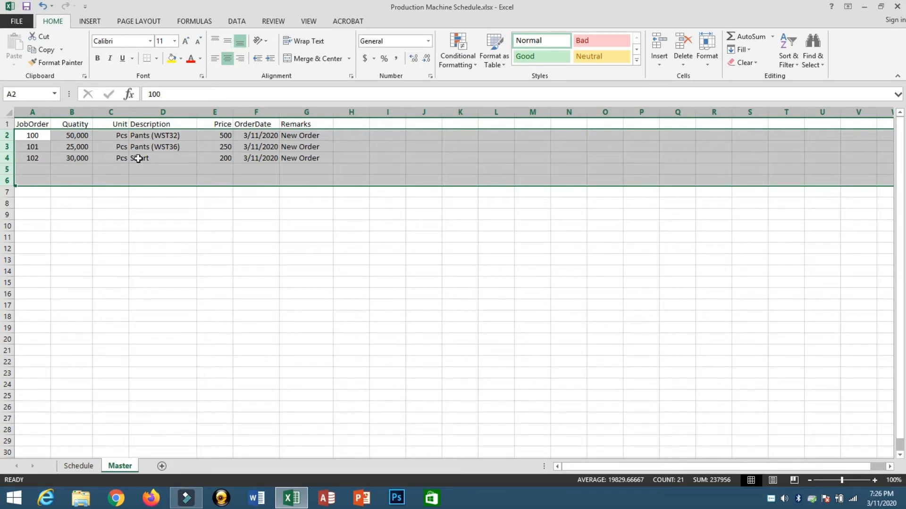
left_click(204, 145)
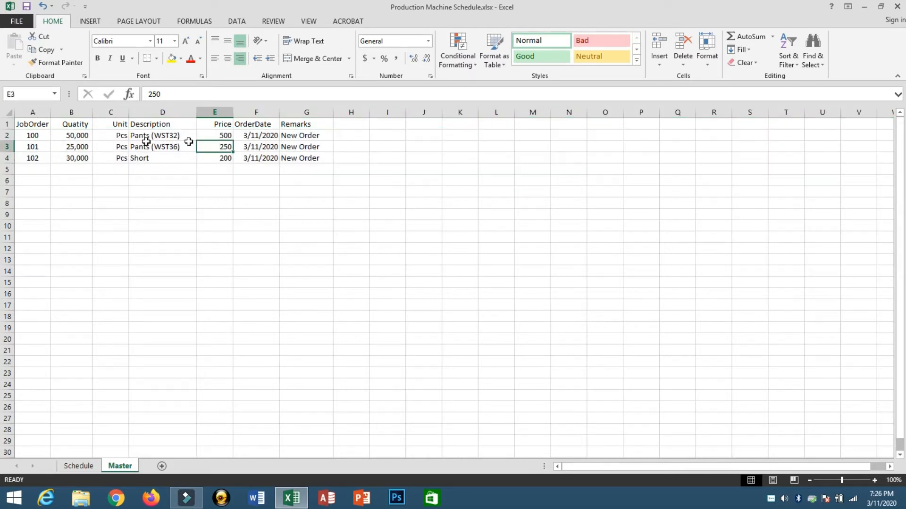
left_click(35, 135)
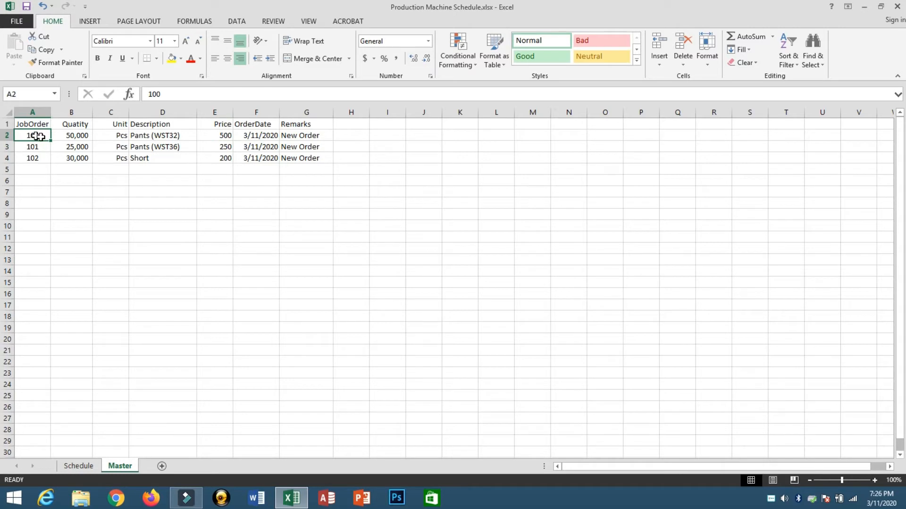
left_click_drag(36, 135, 239, 156)
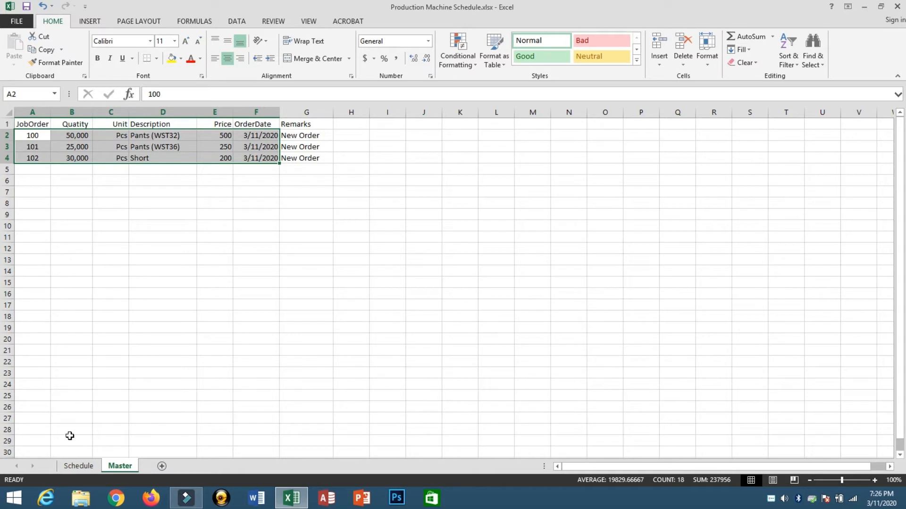
left_click(78, 466)
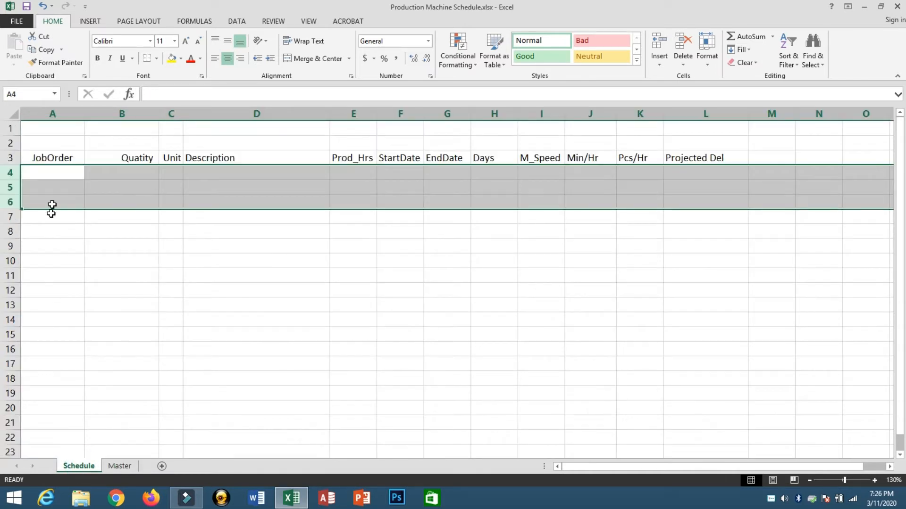
left_click(49, 175)
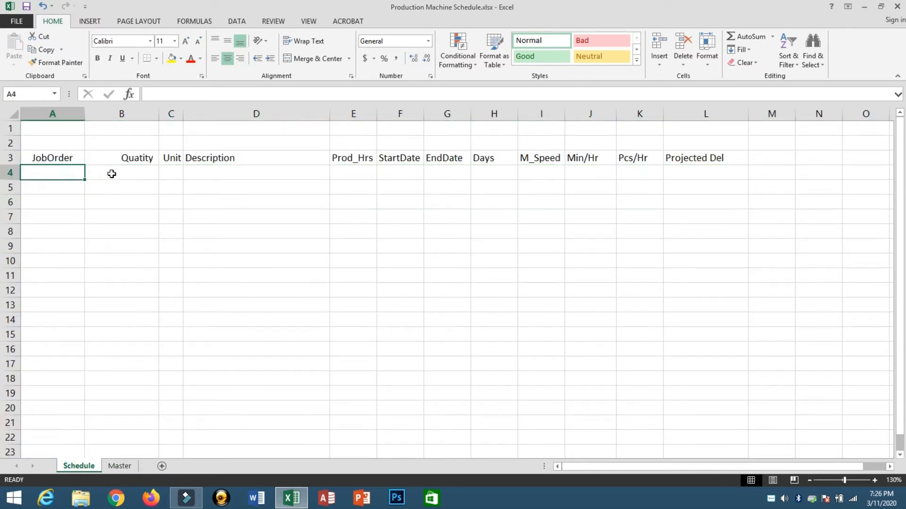
left_click(111, 175)
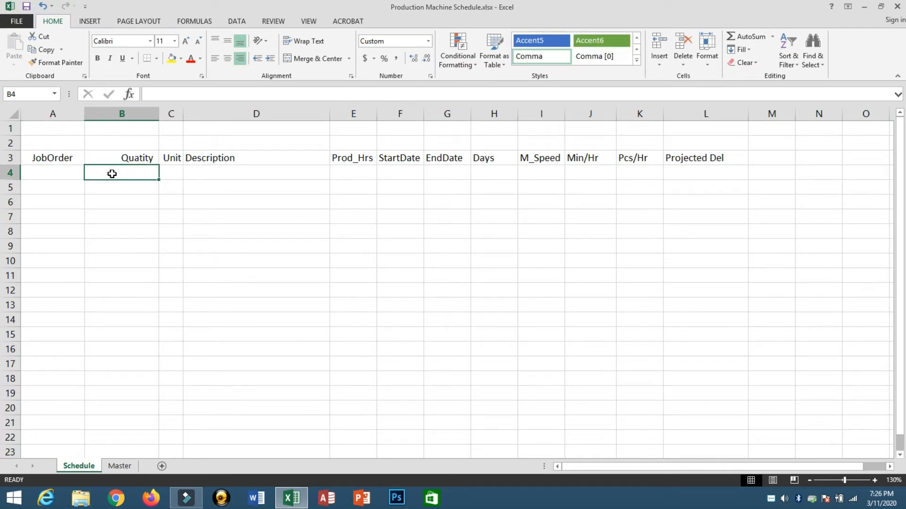
left_click(116, 469)
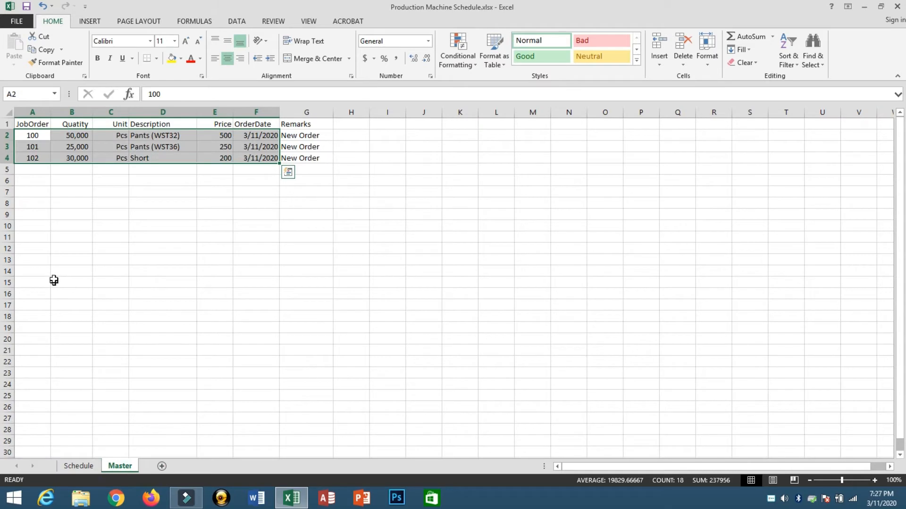
left_click(105, 373)
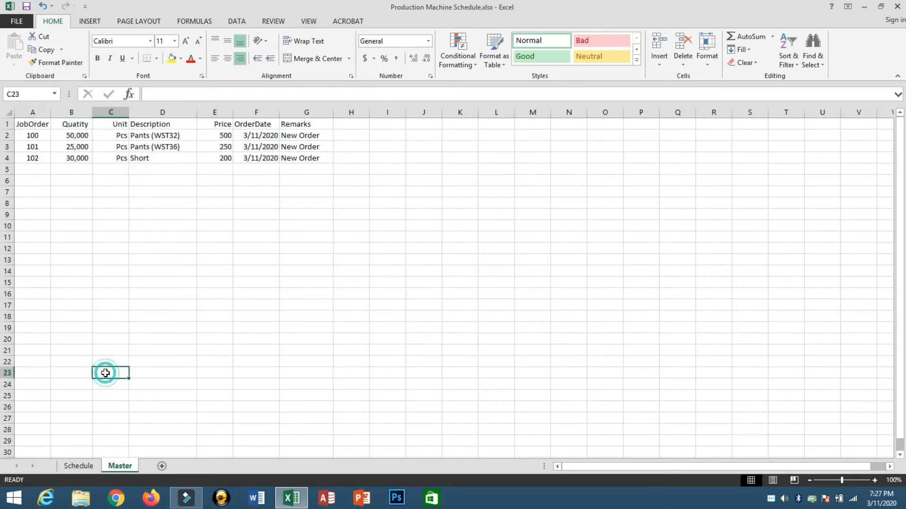
Define the workbook-level name Master for all cells of the Master sheet.
left_click(11, 113)
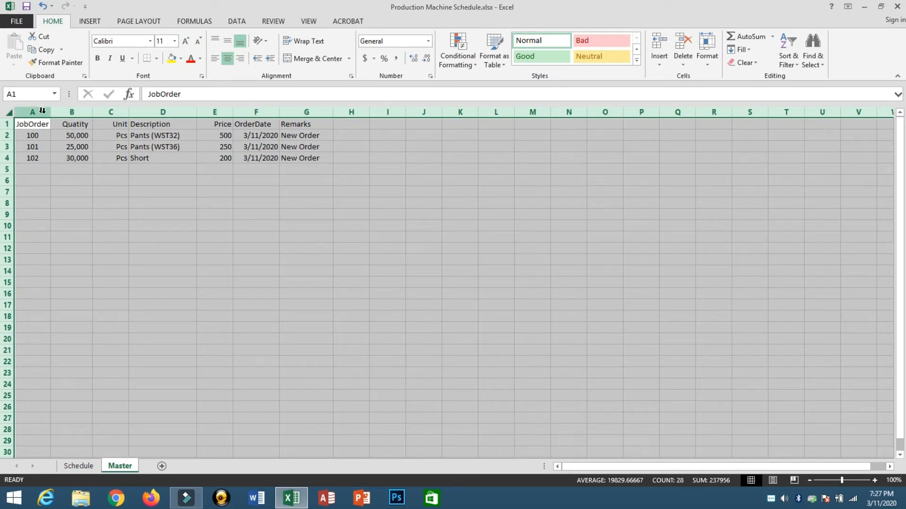
left_click(68, 182)
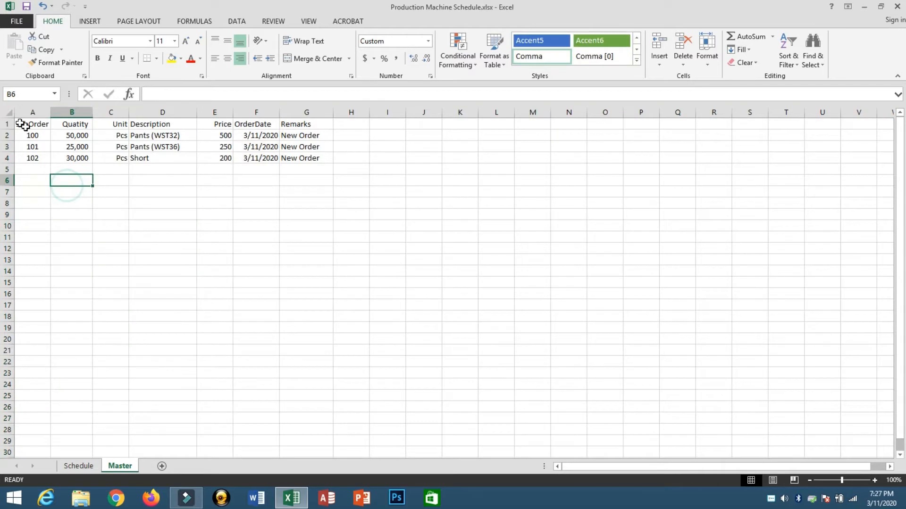
left_click(10, 113)
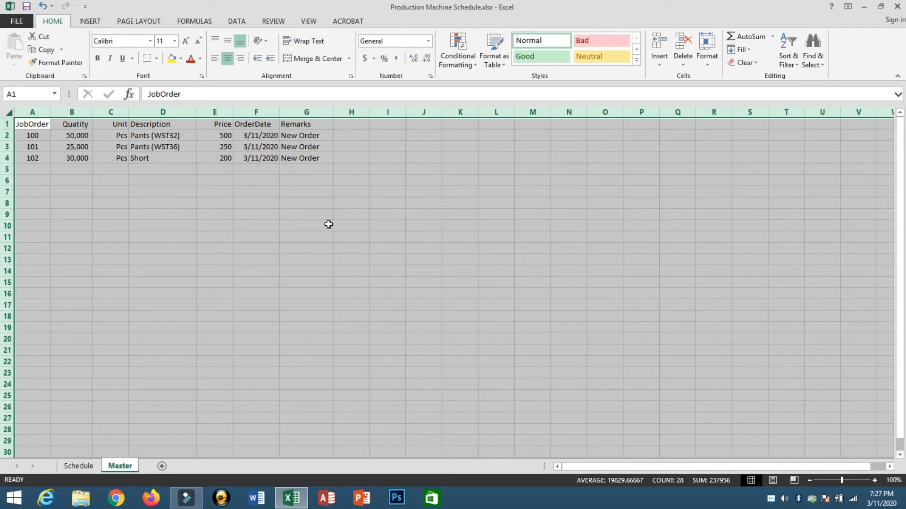
left_click(195, 21)
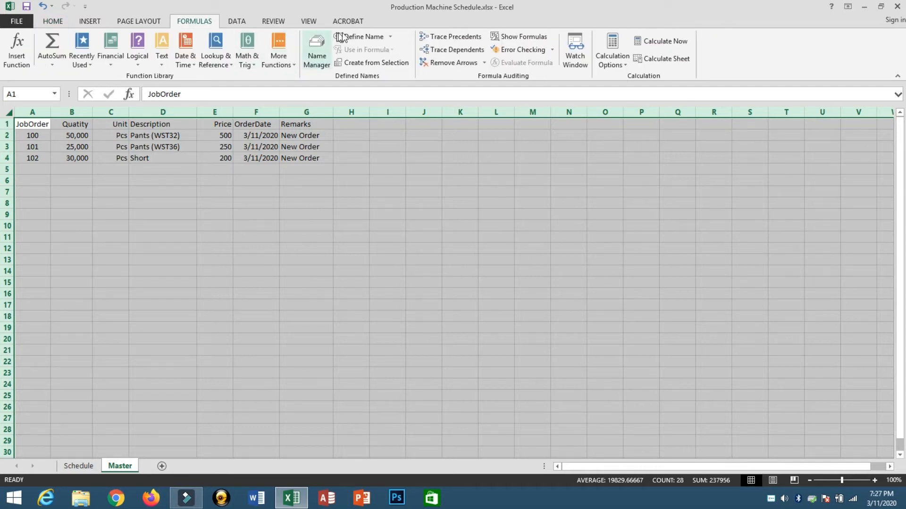
left_click(357, 37)
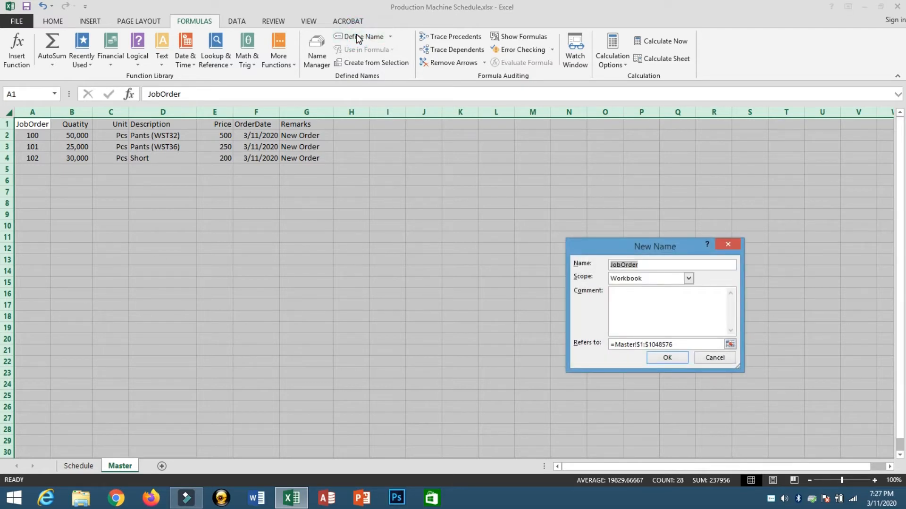
type("Master")
left_click(666, 358)
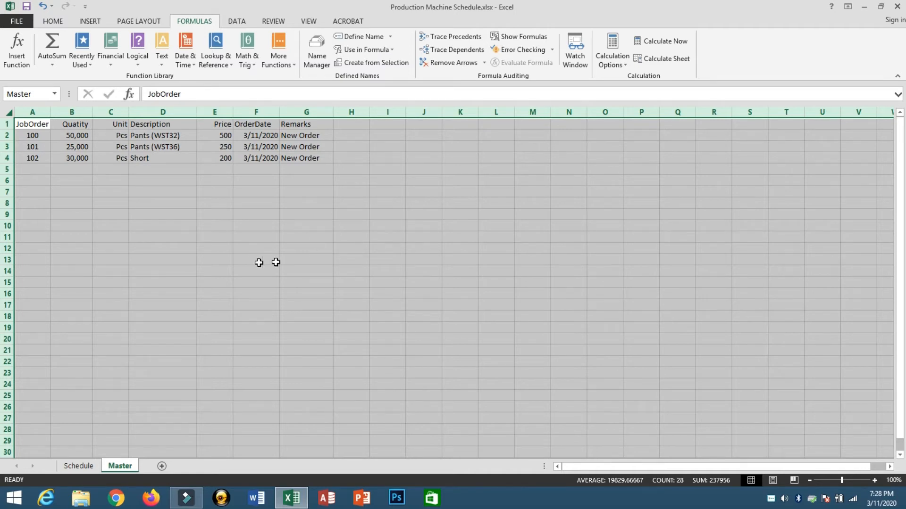
left_click(76, 464)
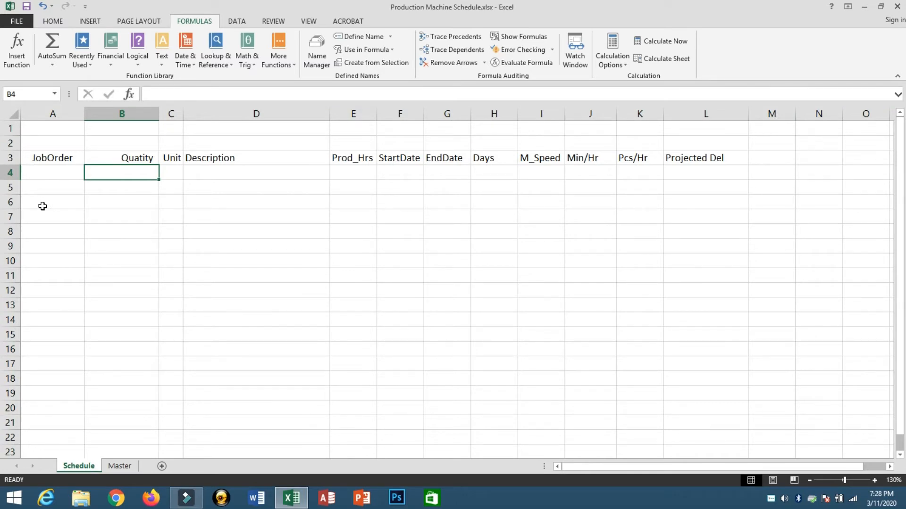
type("=")
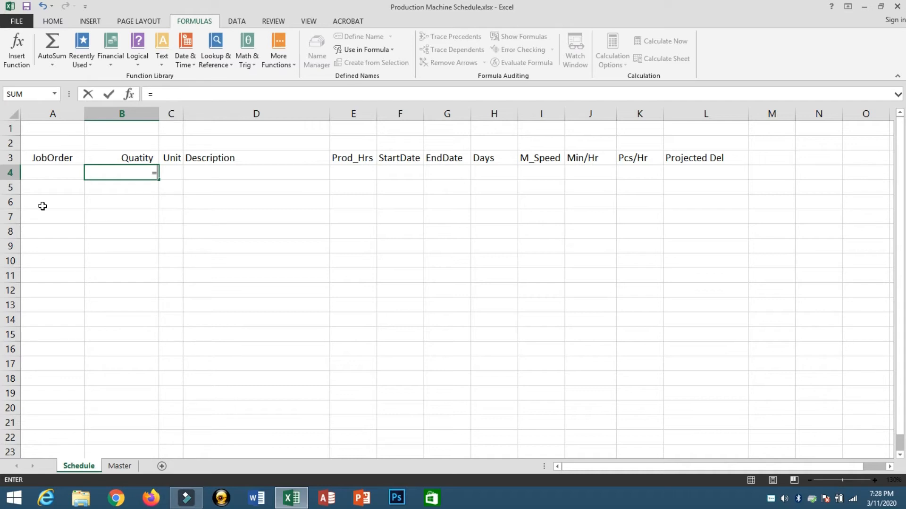
type("v")
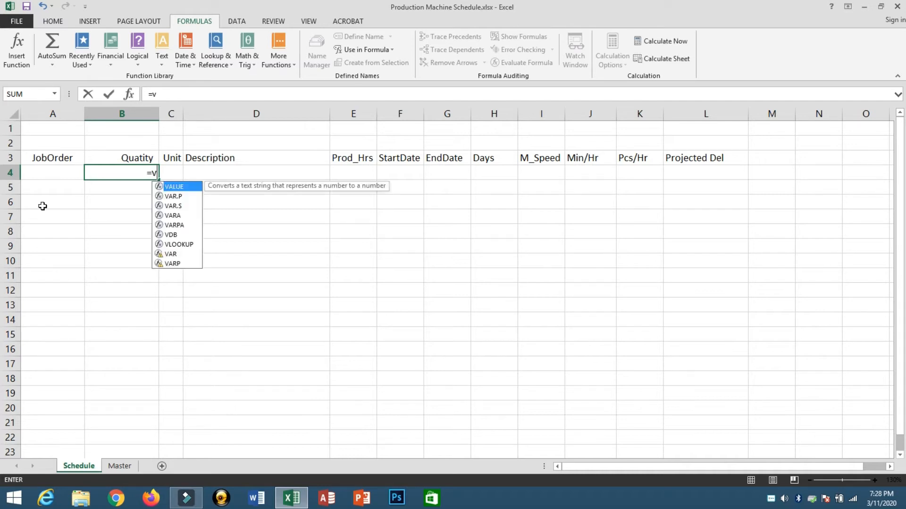
type("l")
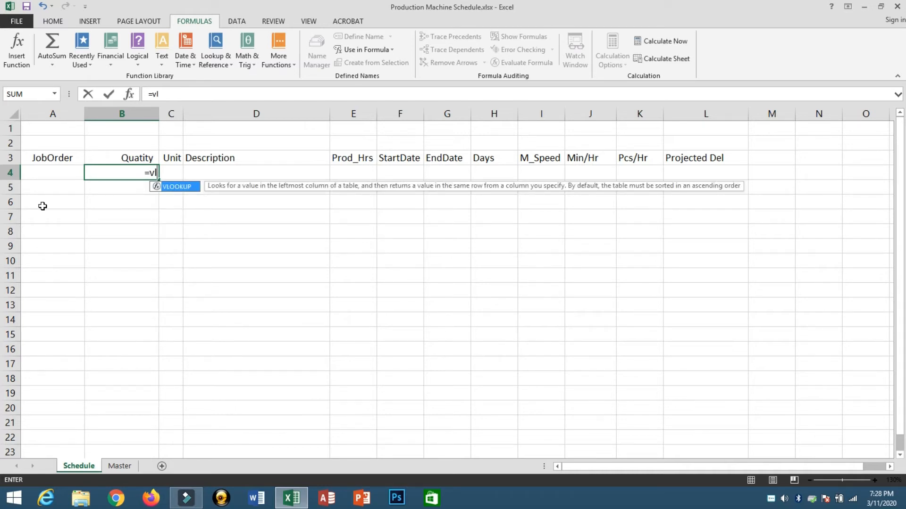
key("Tab")
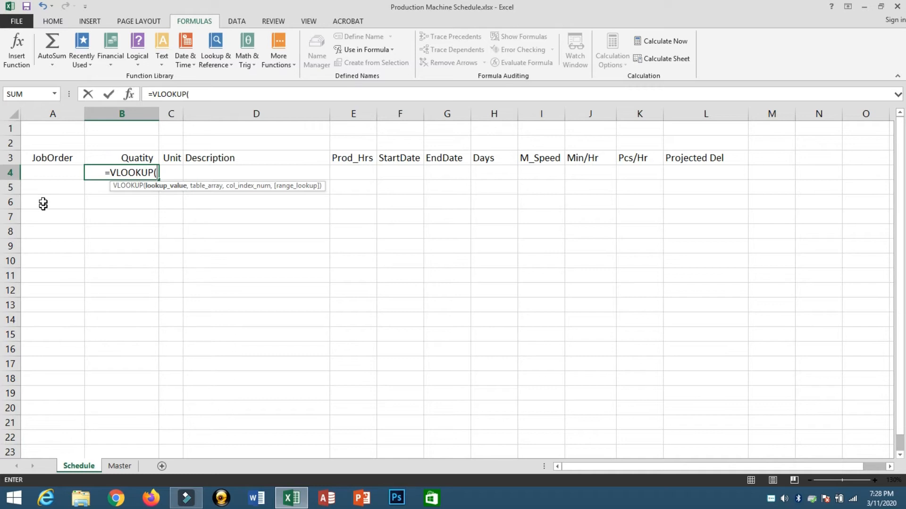
left_click(40, 176)
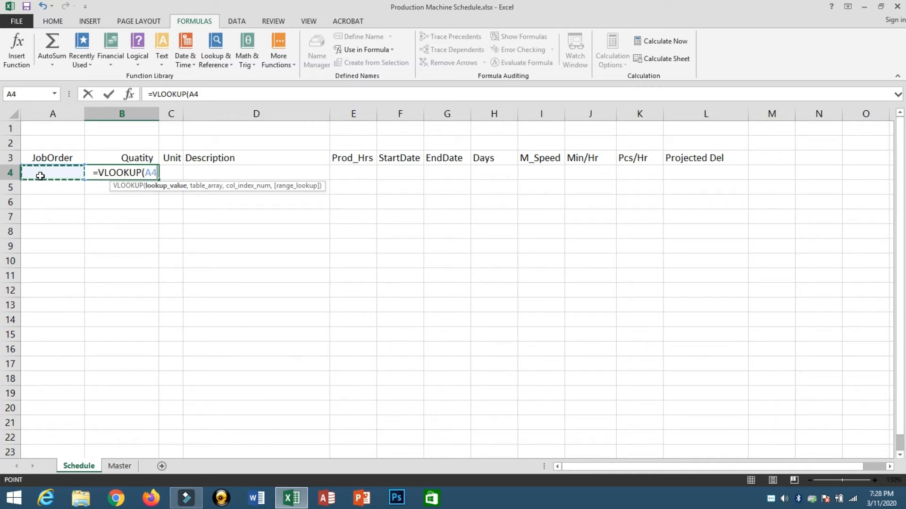
type(",")
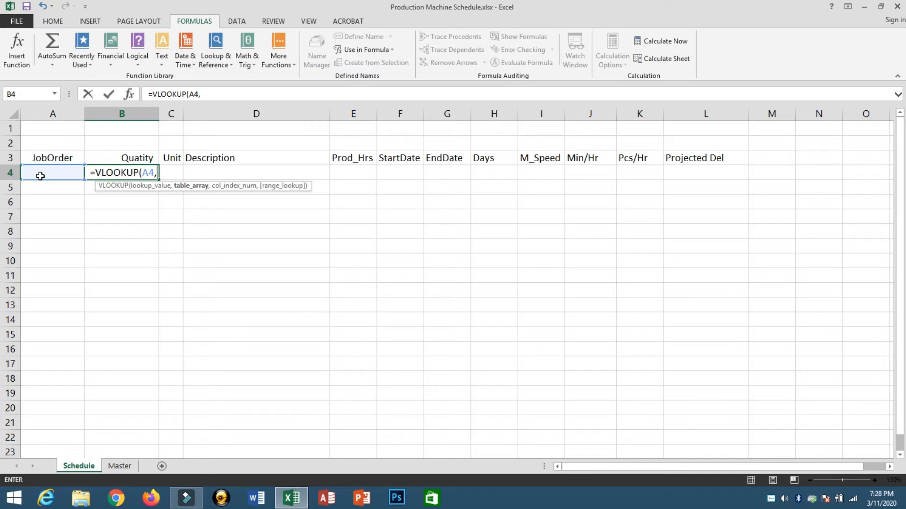
type("ma")
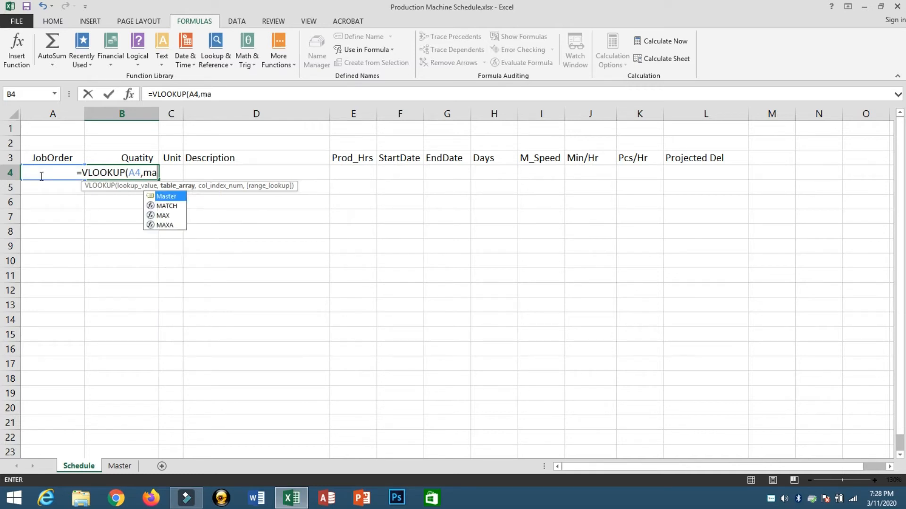
key("Tab")
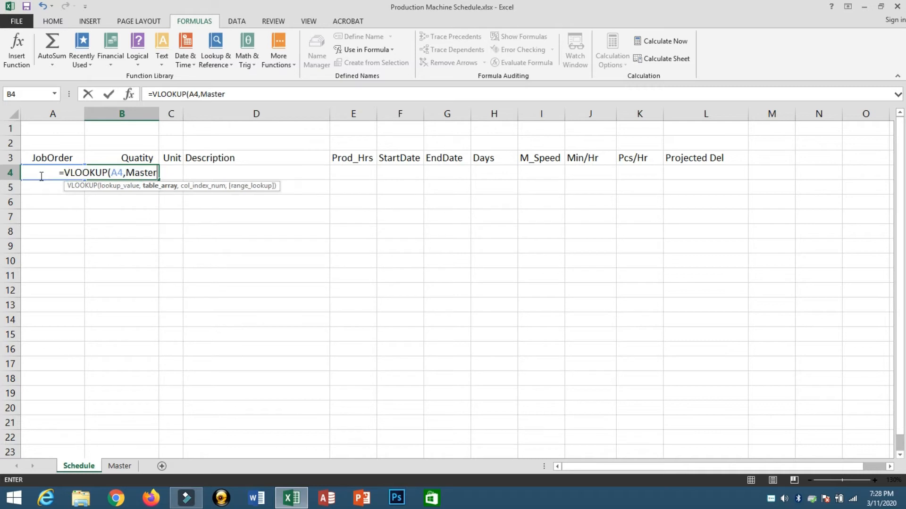
type(",")
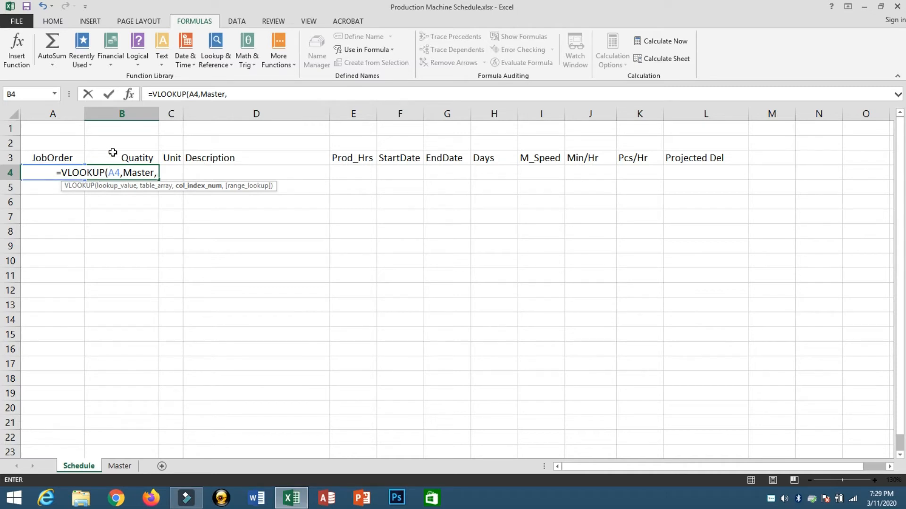
key("Escape")
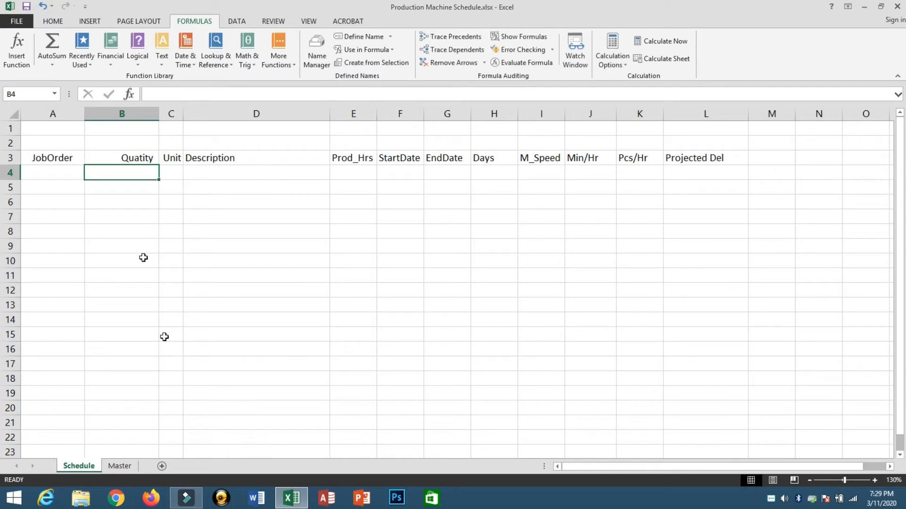
Examine the column order in the Master sheet from JobOrder to Remarks, noting the positions of Quatity, Unit and Description.
left_click(121, 465)
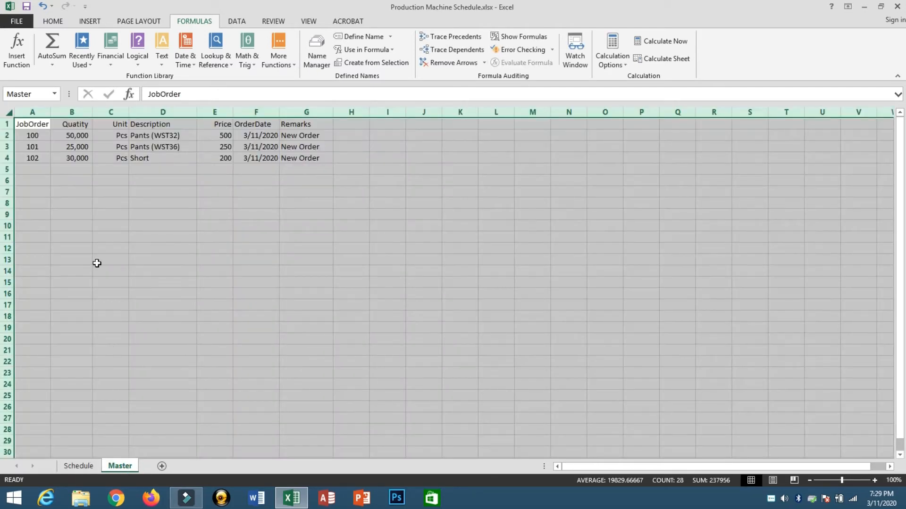
left_click(97, 246)
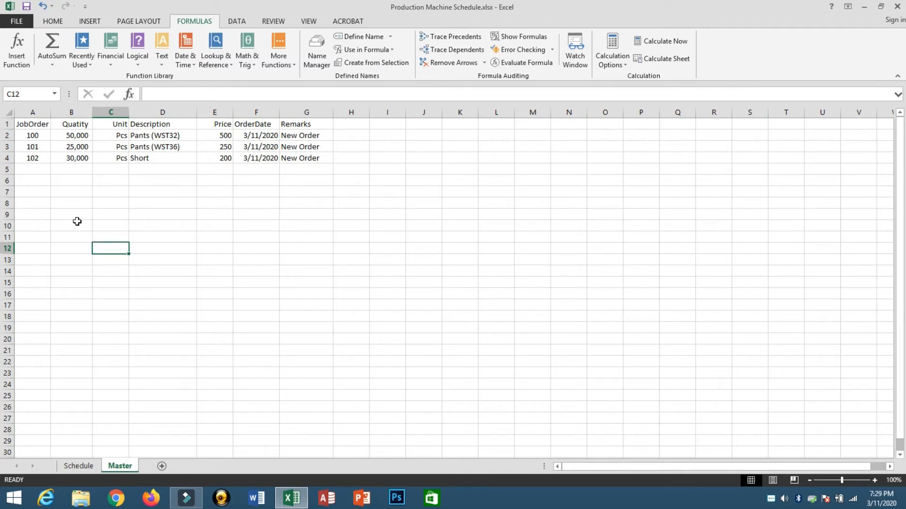
left_click(28, 111)
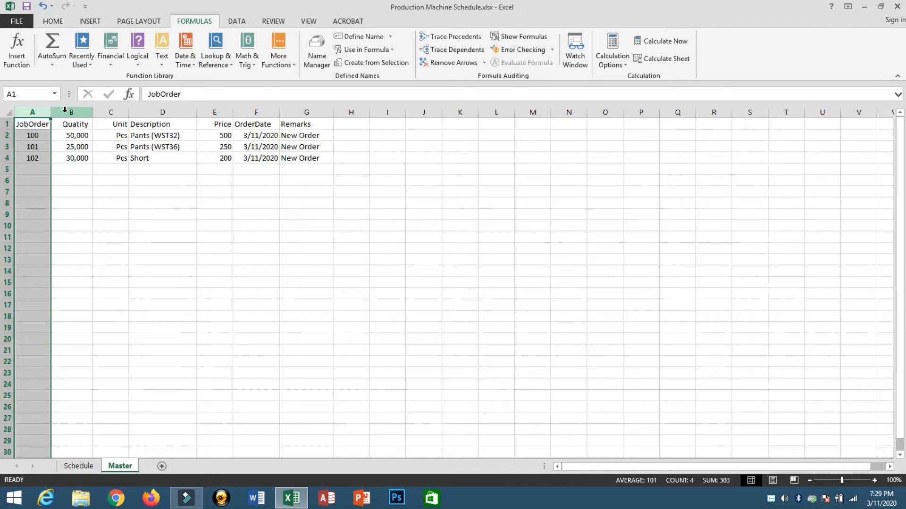
left_click(64, 111)
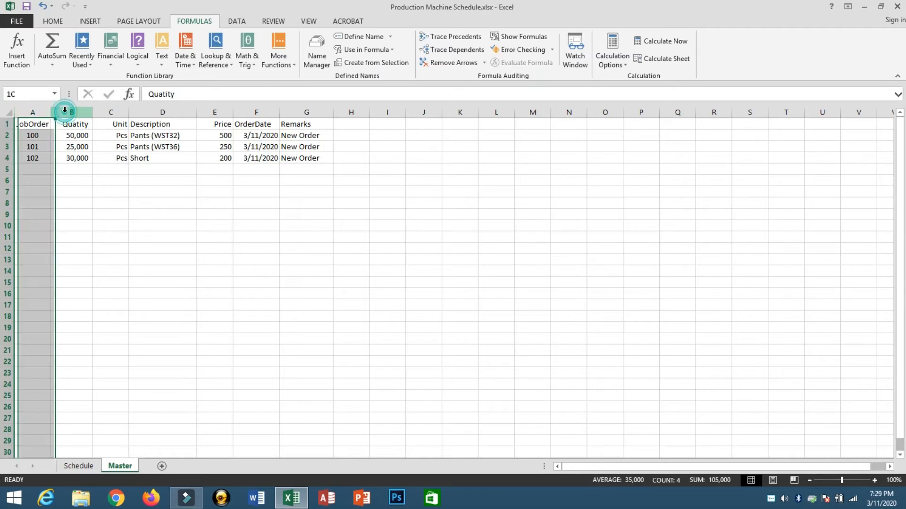
left_click(106, 111)
left_click(160, 112)
left_click(213, 111)
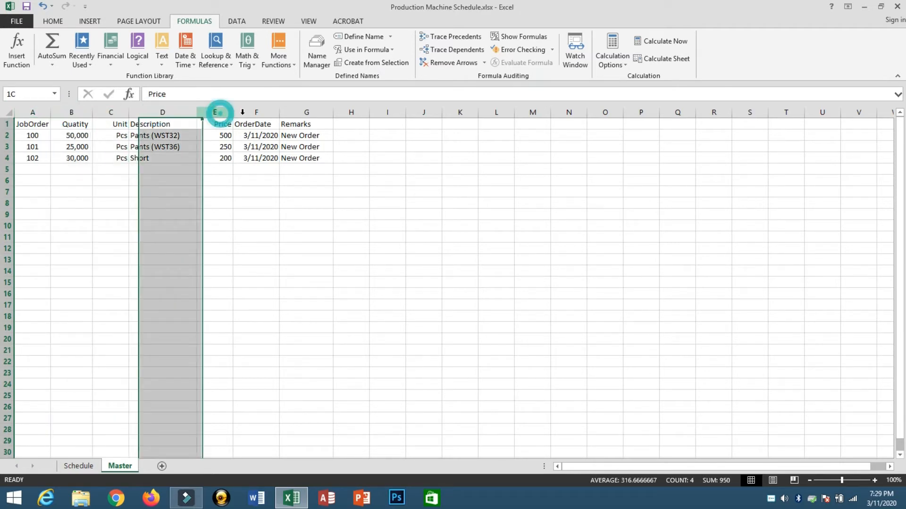
left_click(250, 113)
left_click(307, 112)
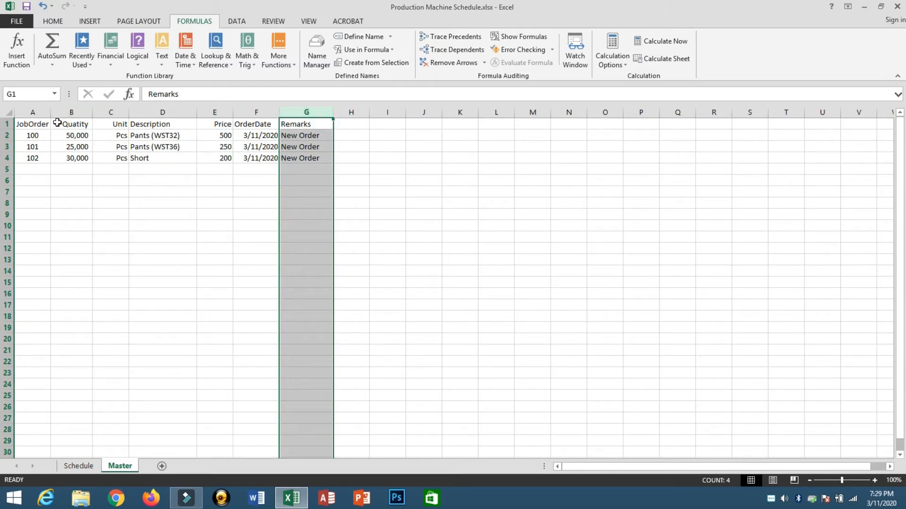
left_click(71, 112)
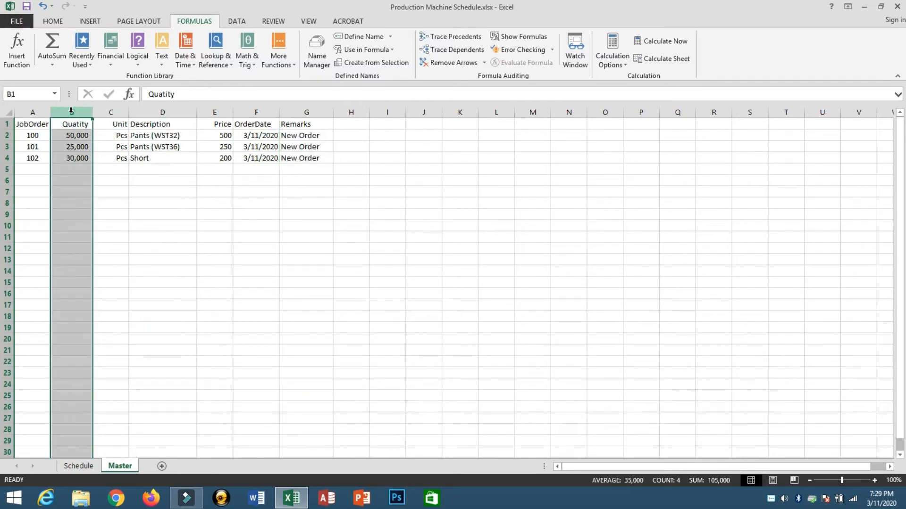
left_click(108, 112)
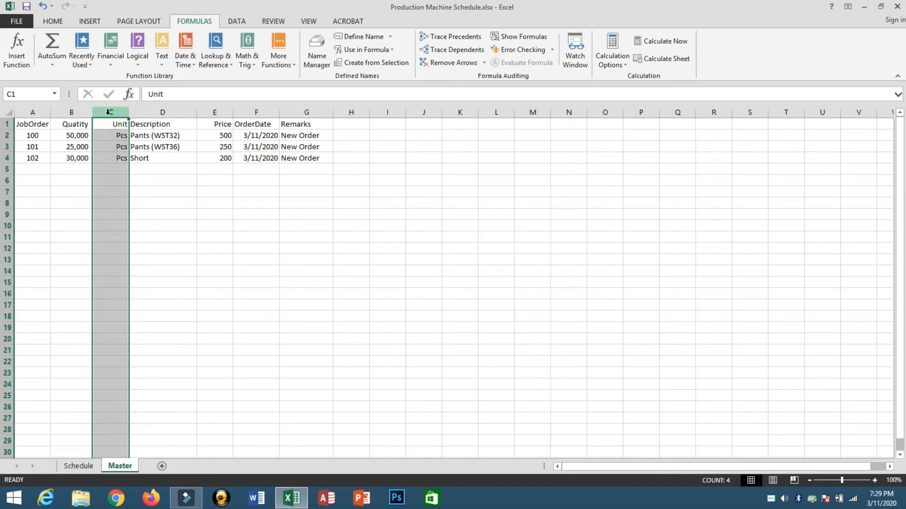
left_click(160, 111)
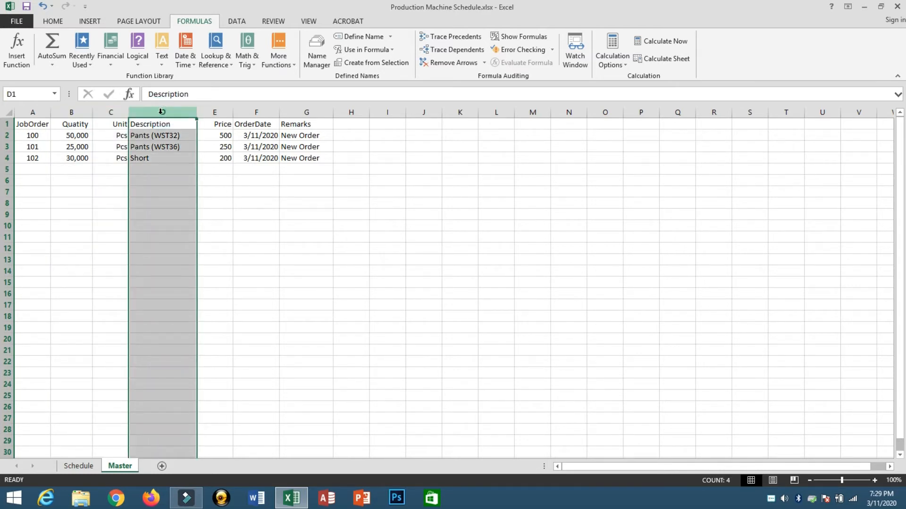
left_click(71, 134)
left_click(104, 124)
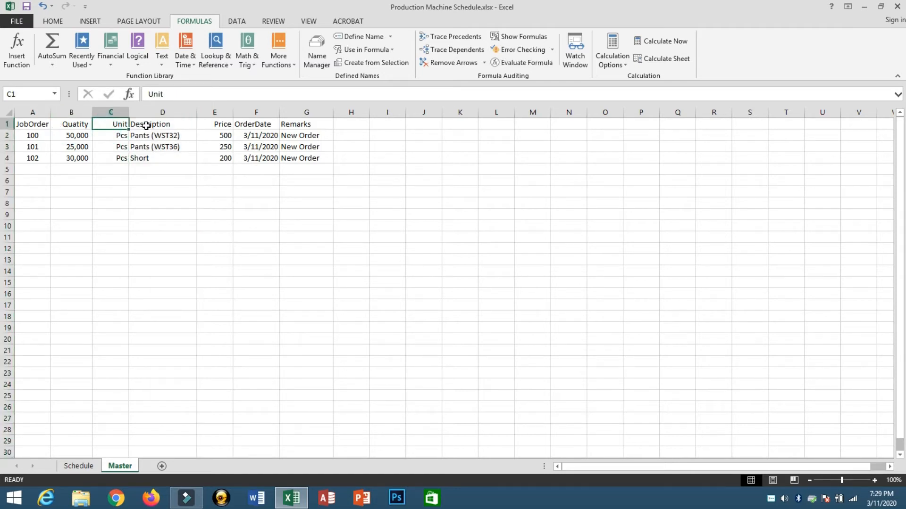
left_click(146, 126)
Enter the formula =VLOOKUP(A4,Master,2,) in Quatity cell B4 of the Schedule sheet.
left_click(77, 466)
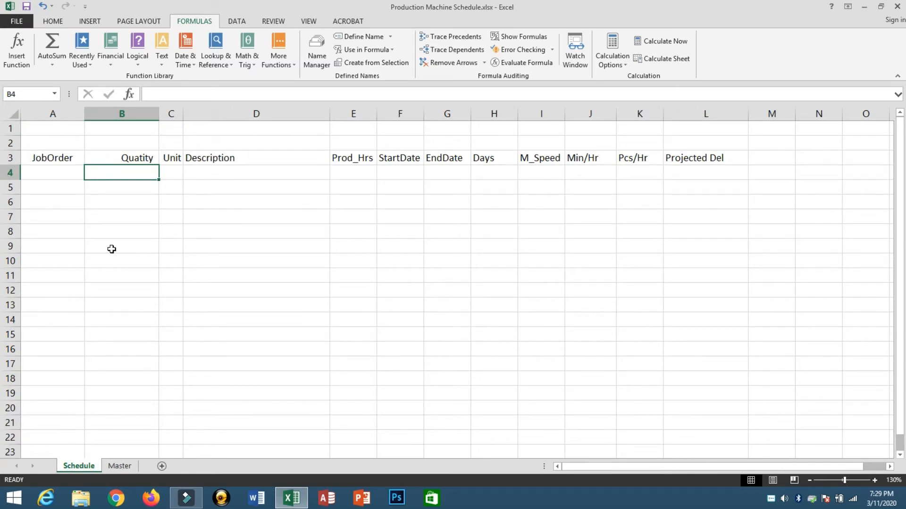
type("=vl")
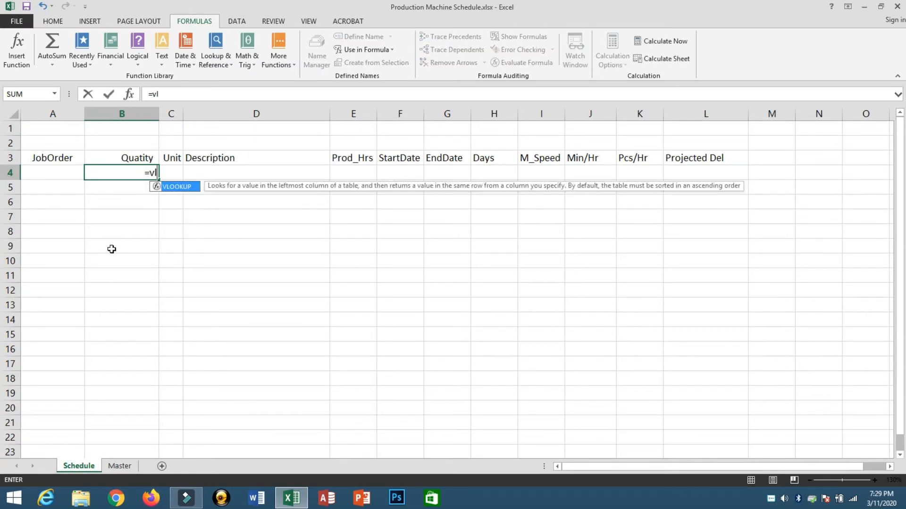
key("Tab")
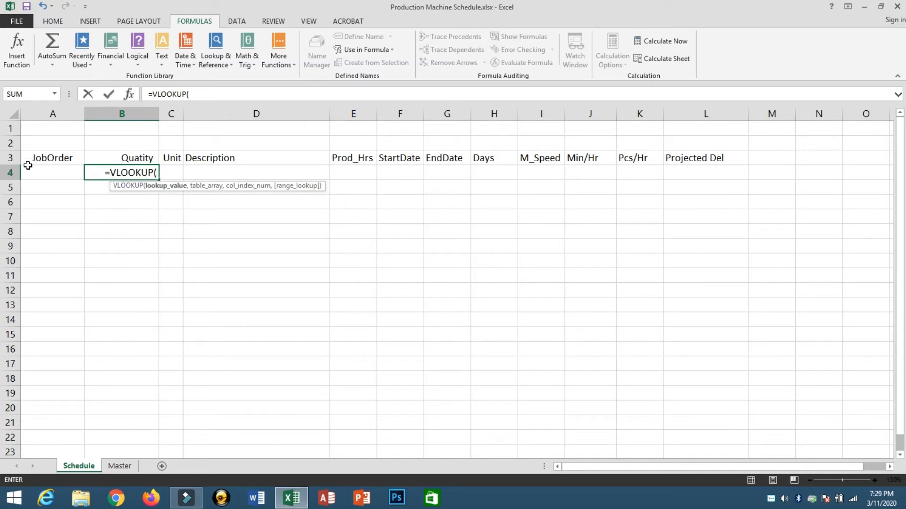
left_click(45, 176)
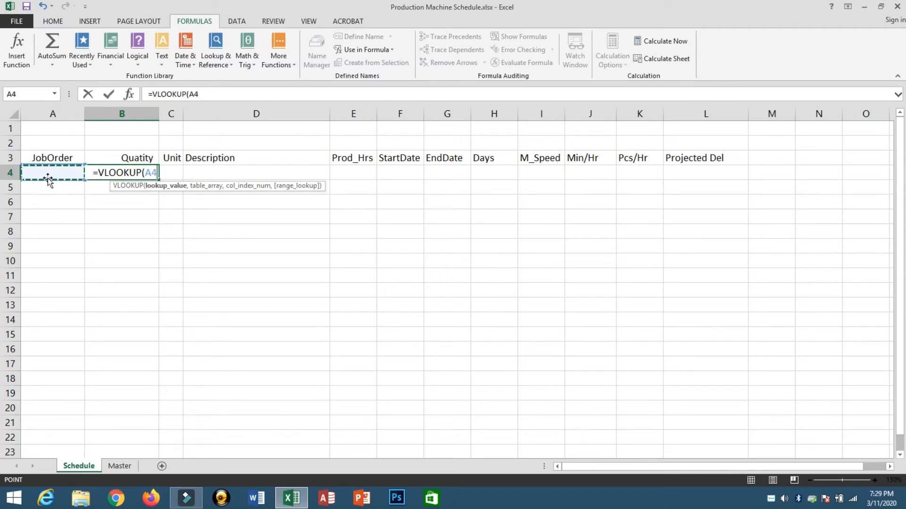
type(",")
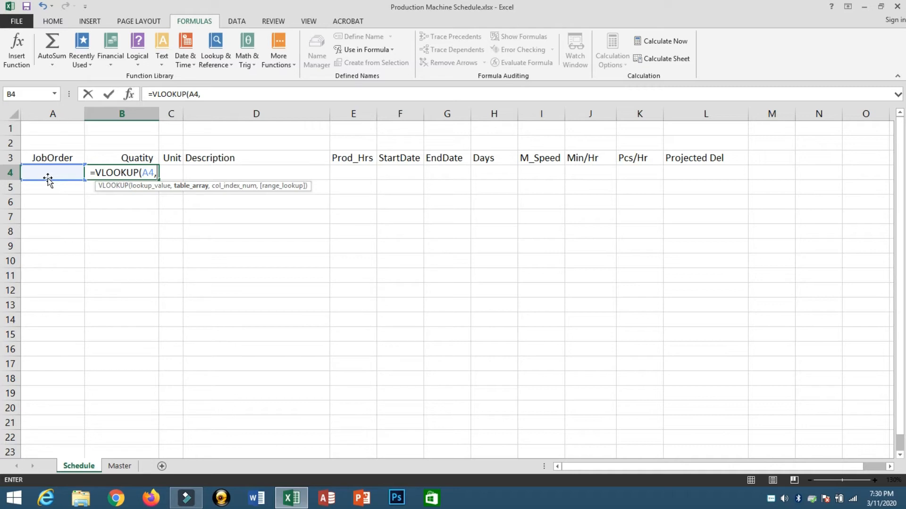
type("m")
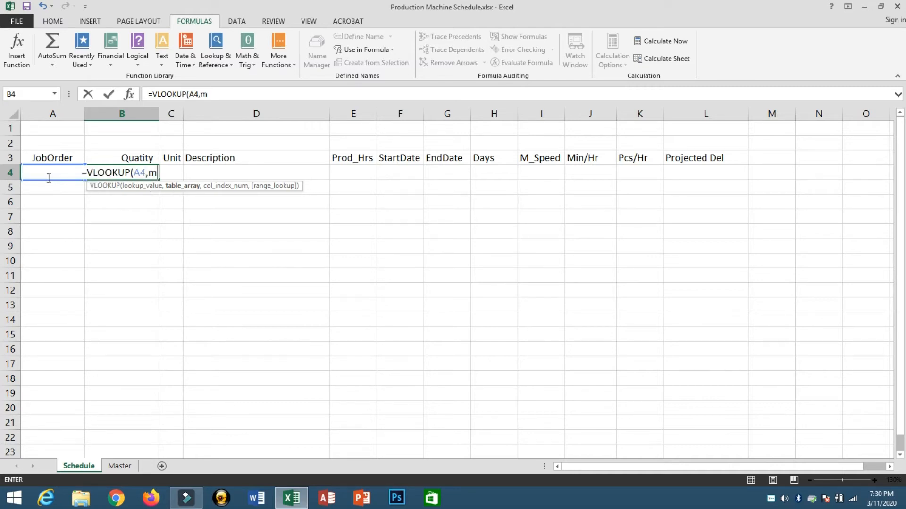
type("as")
key("Tab")
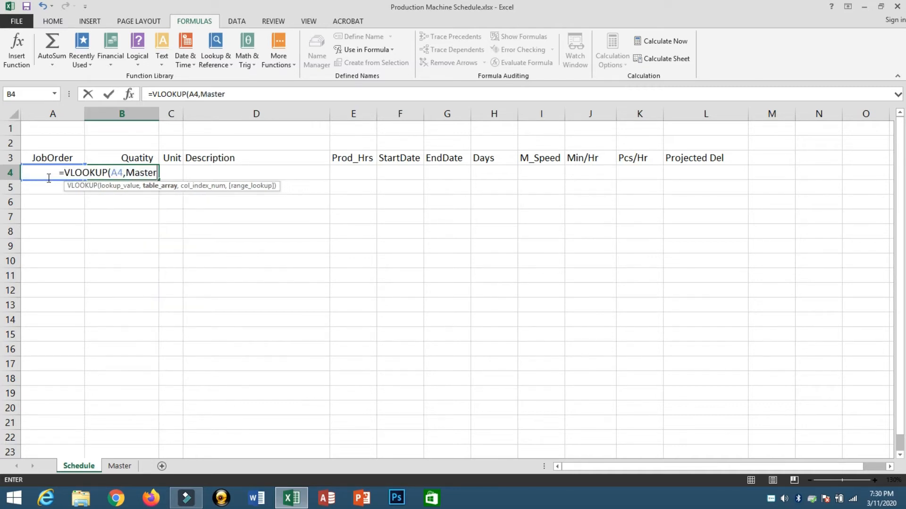
type(",")
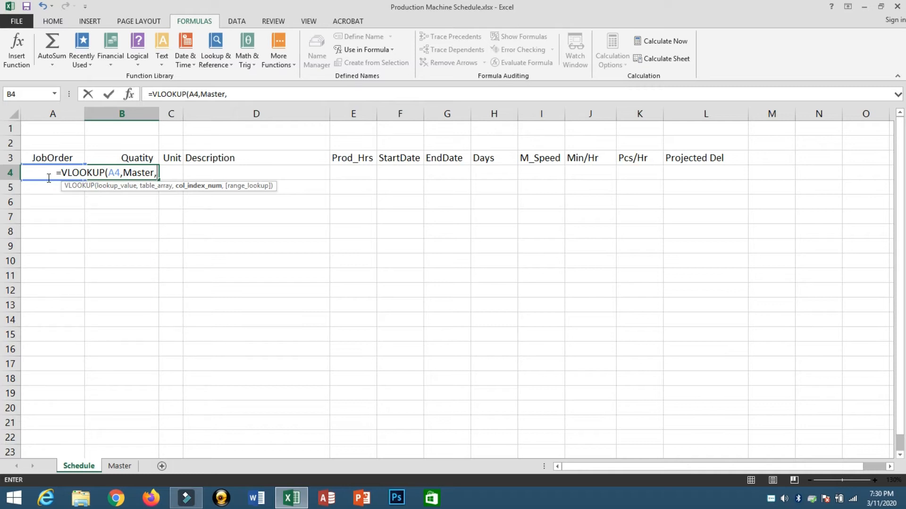
type("2")
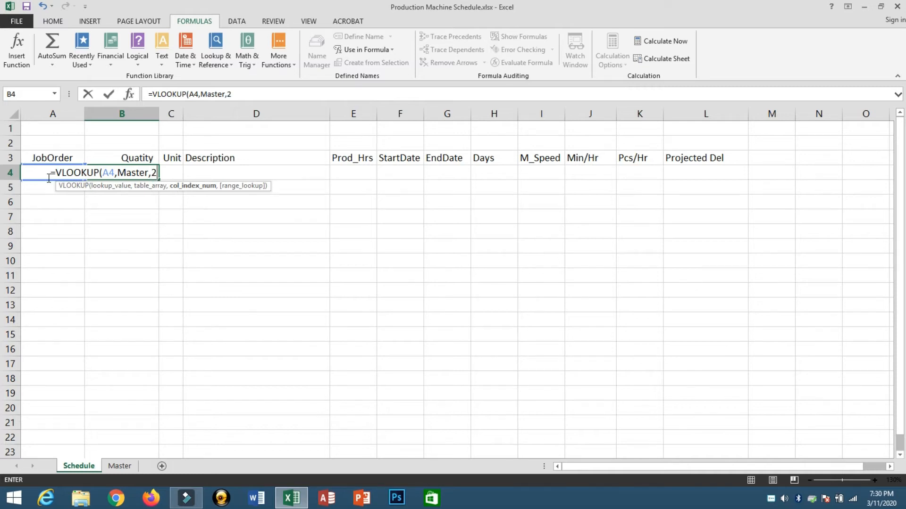
type(",")
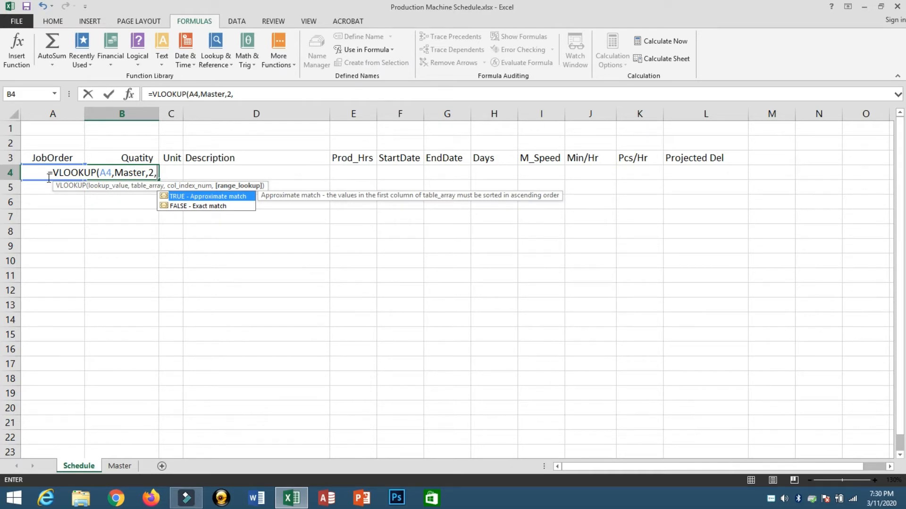
key("Down")
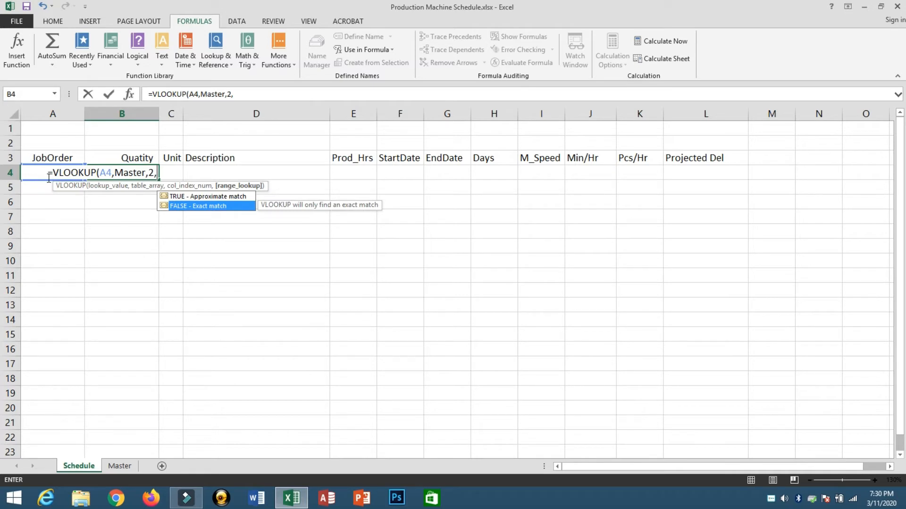
key("Return")
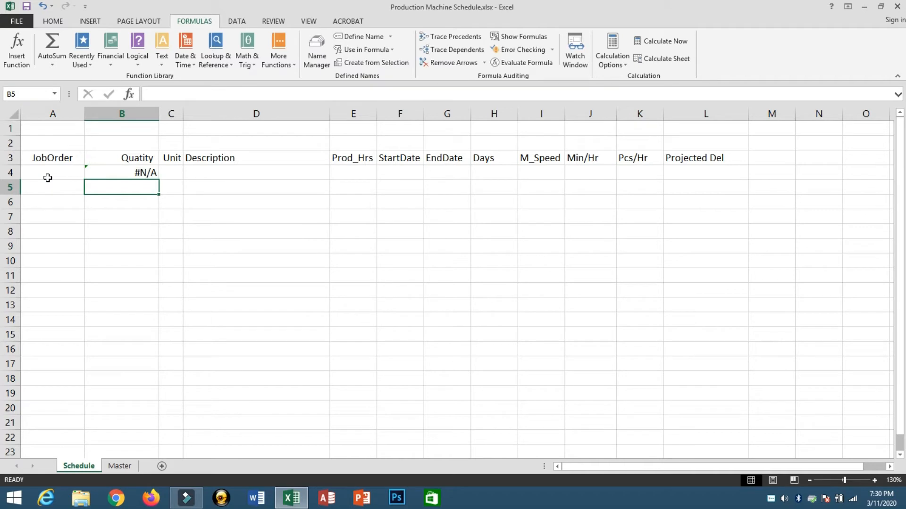
key("Up")
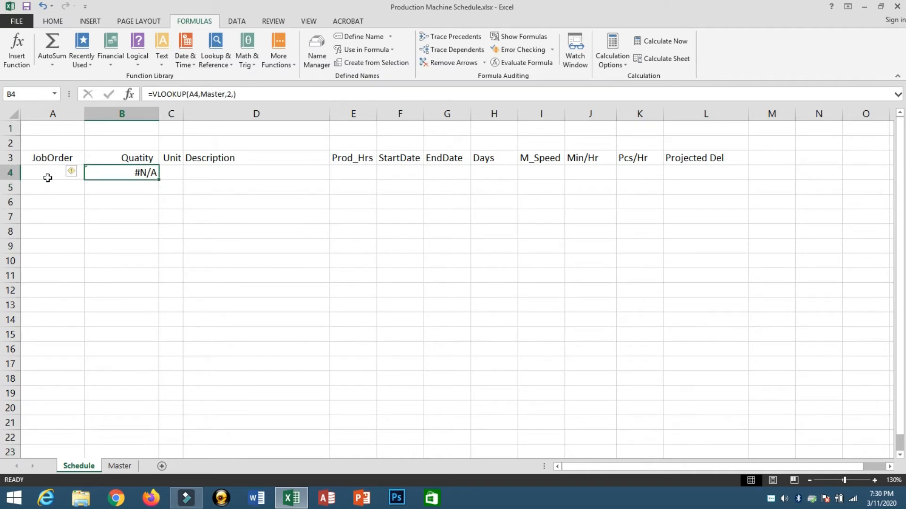
Check the job order numbers in the Master sheet and enter 100 as the JobOrder in A4 of Schedule.
left_click(48, 178)
key("Right")
left_click(48, 179)
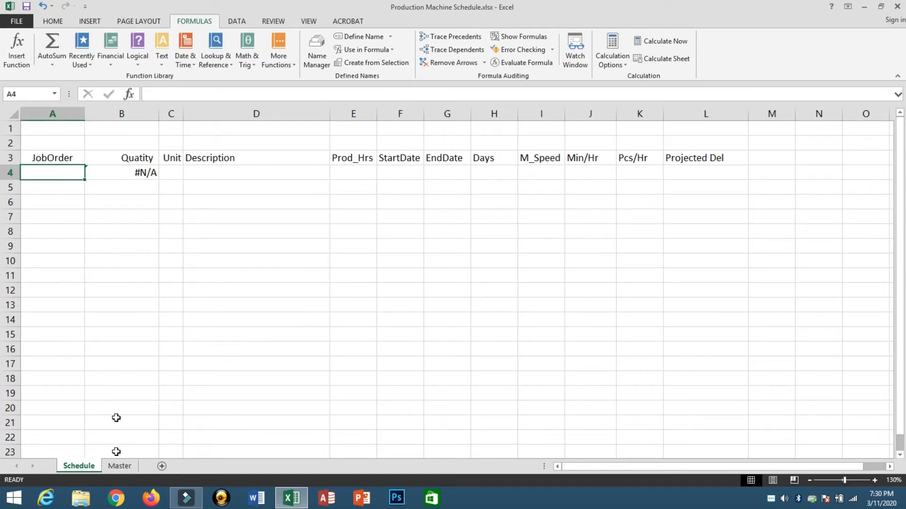
left_click(119, 466)
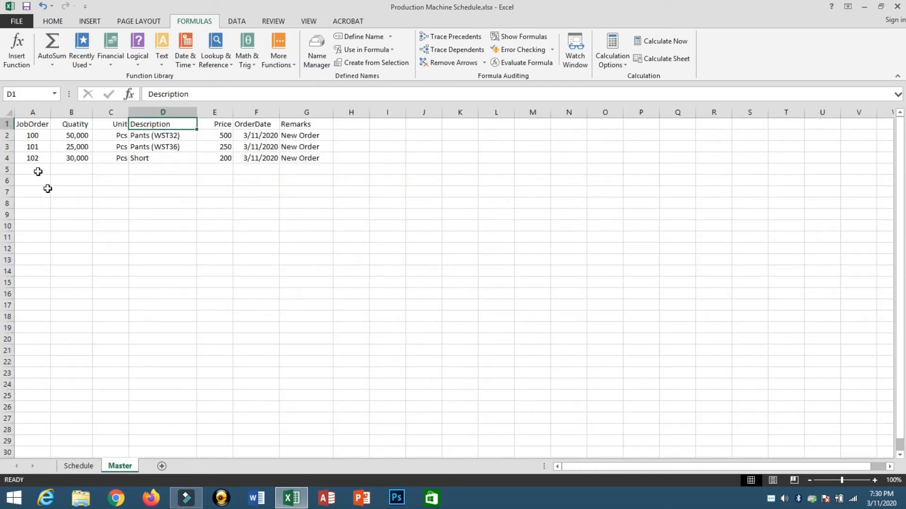
left_click(23, 135)
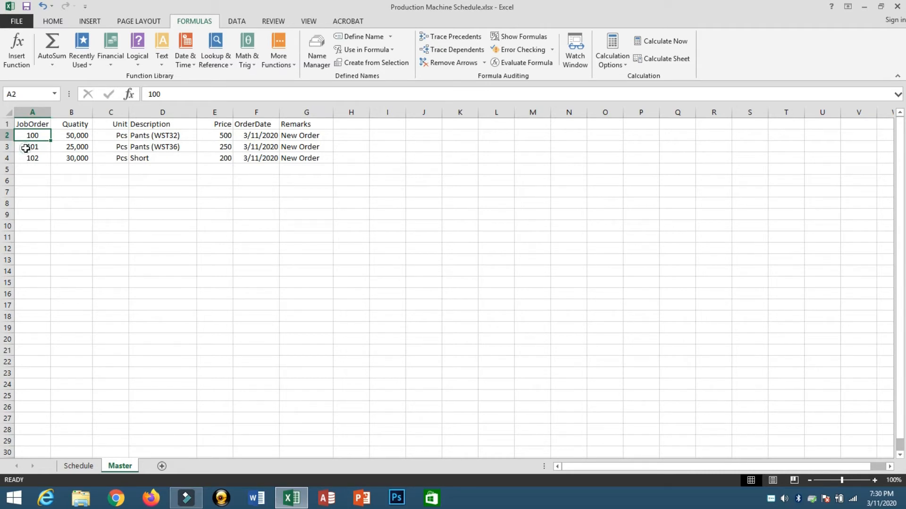
left_click(26, 147)
left_click(29, 158)
left_click(84, 468)
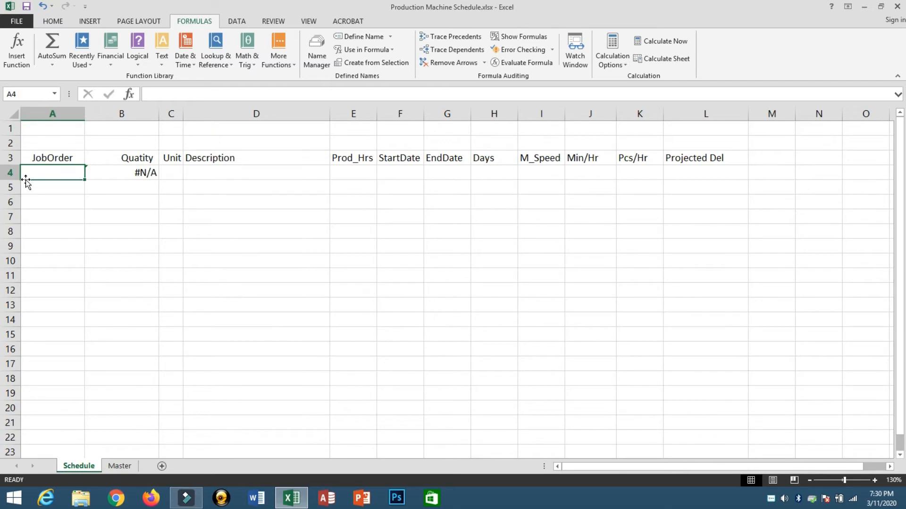
type("1")
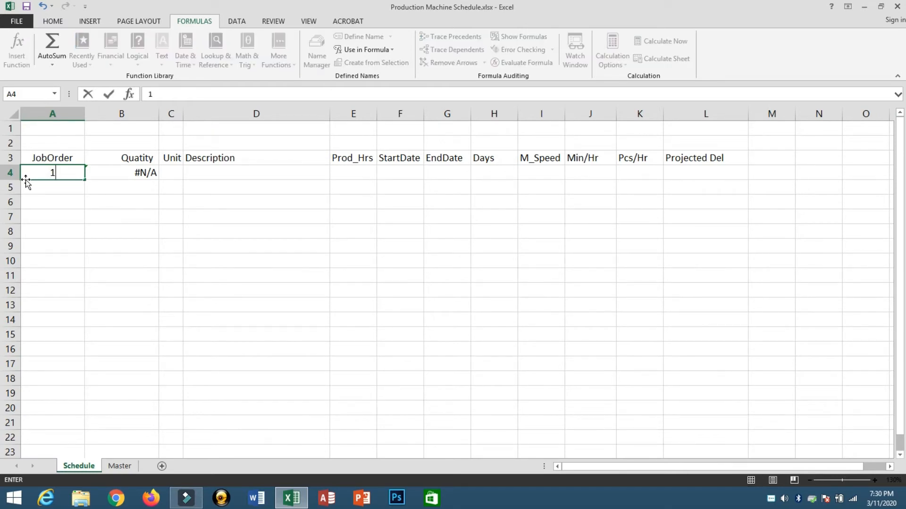
type("00")
key("Return")
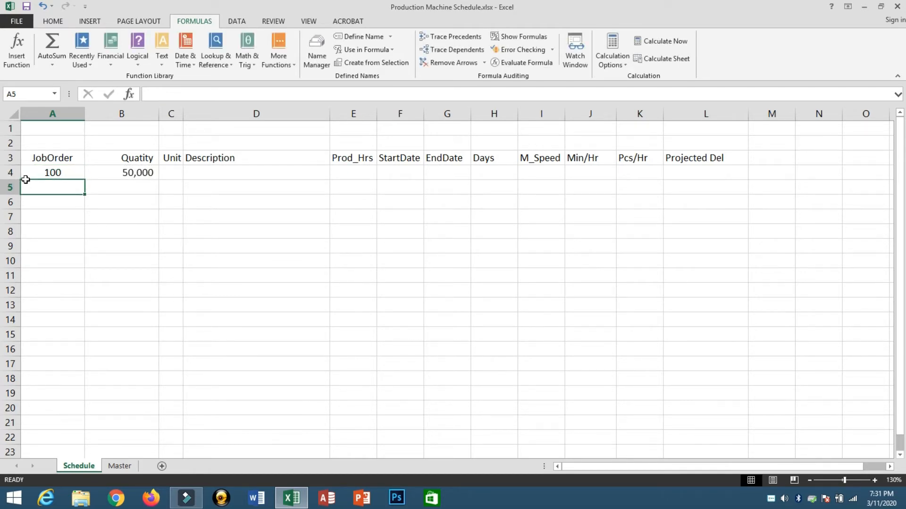
Fill the VLOOKUP formula from B4 down to B11 and check the row references in the copied formulas.
key("Tab")
key("Up")
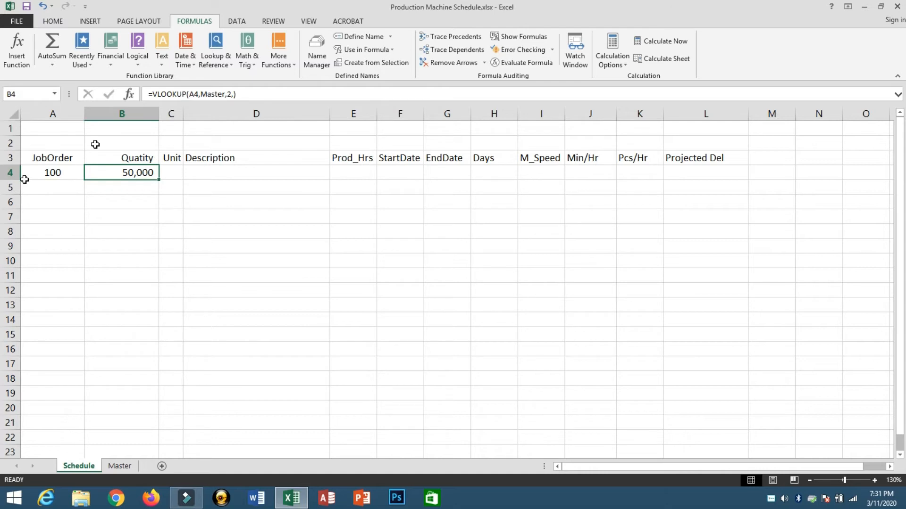
left_click_drag(159, 183, 150, 278)
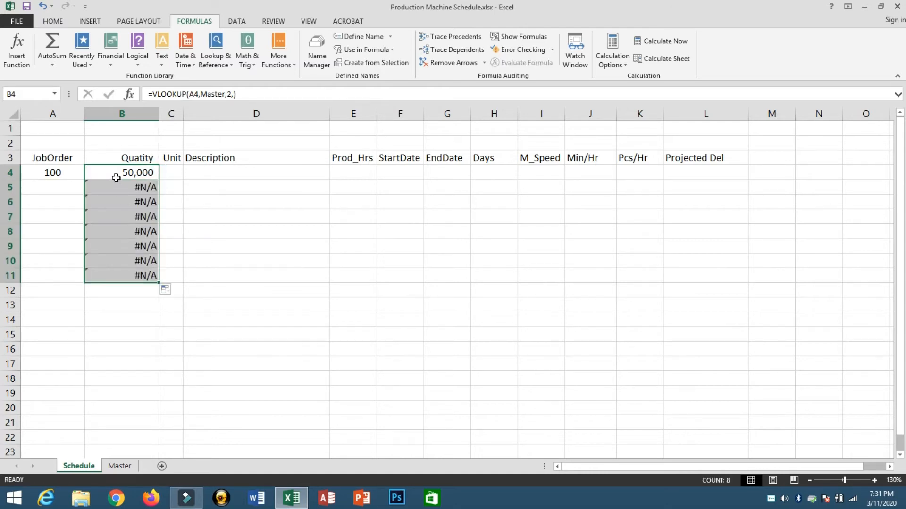
key("Down")
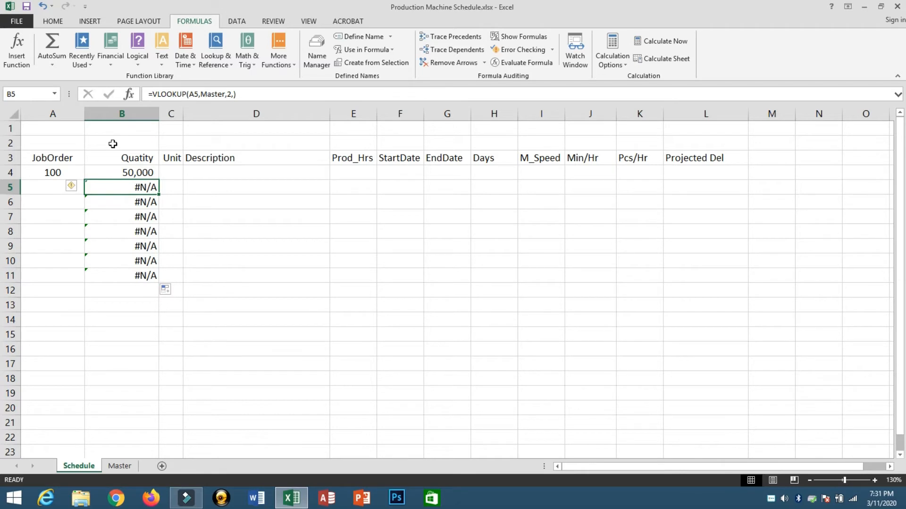
key("Down")
key("Down")
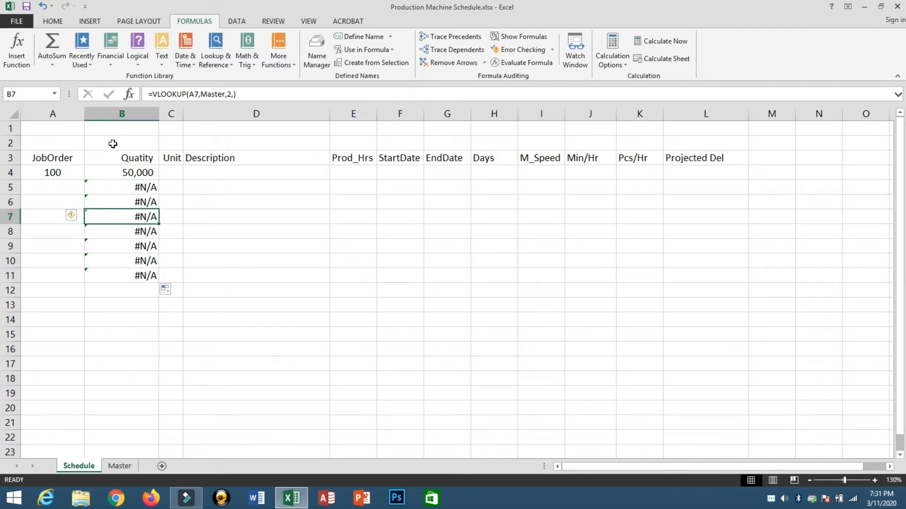
key("Up")
key("Up")
key("Up")
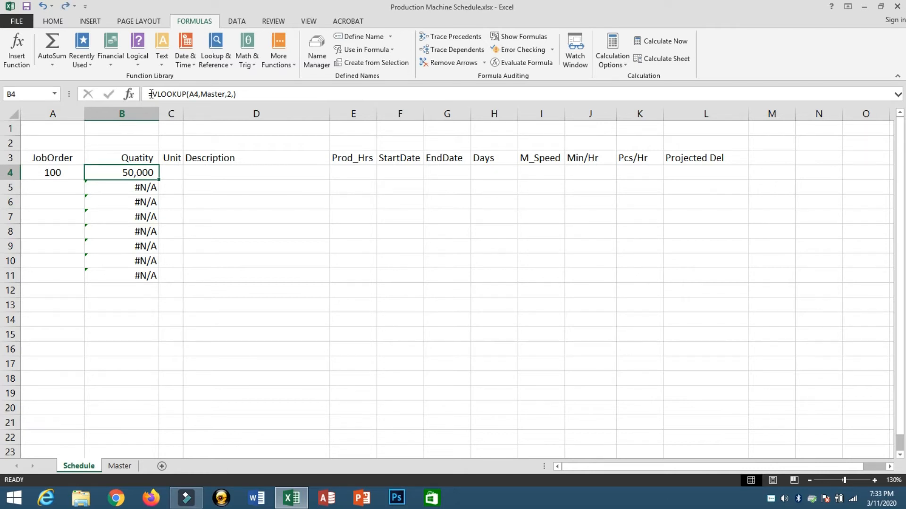
Wrap the lookup in B4 with IFERROR returning 0, making it =IFERROR(VLOOKUP(A4,Master,2,),0).
left_click(152, 94)
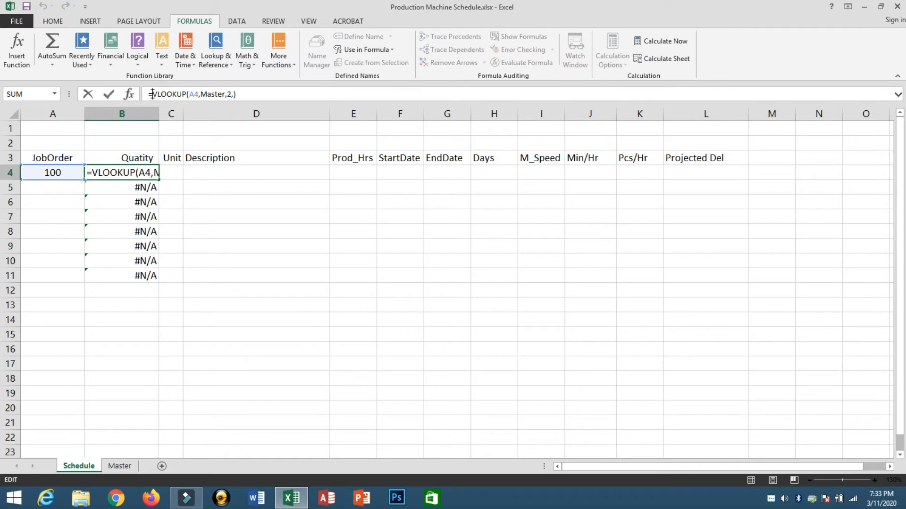
type("i")
key("Down")
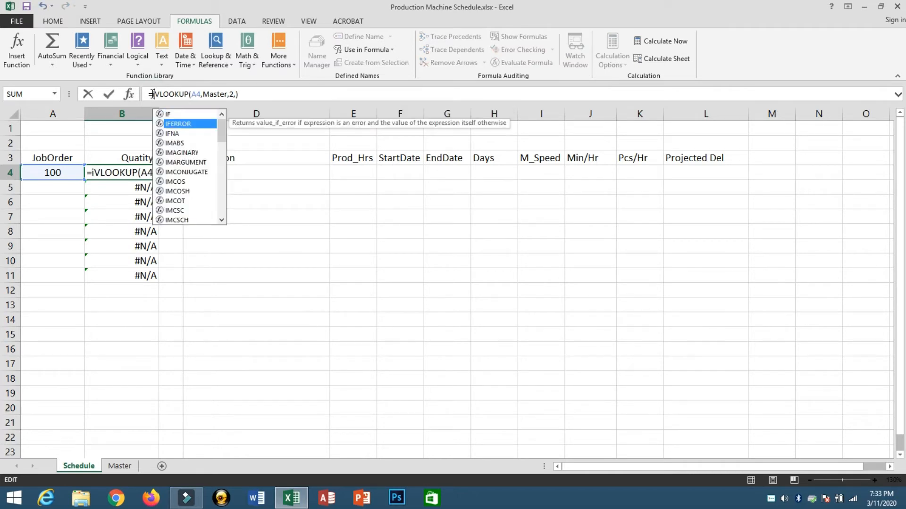
key("Tab")
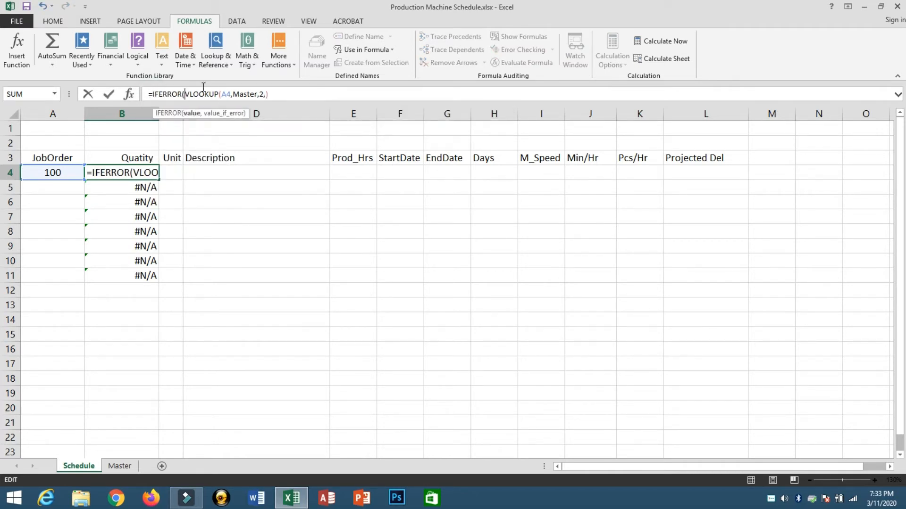
left_click(285, 96)
type(",")
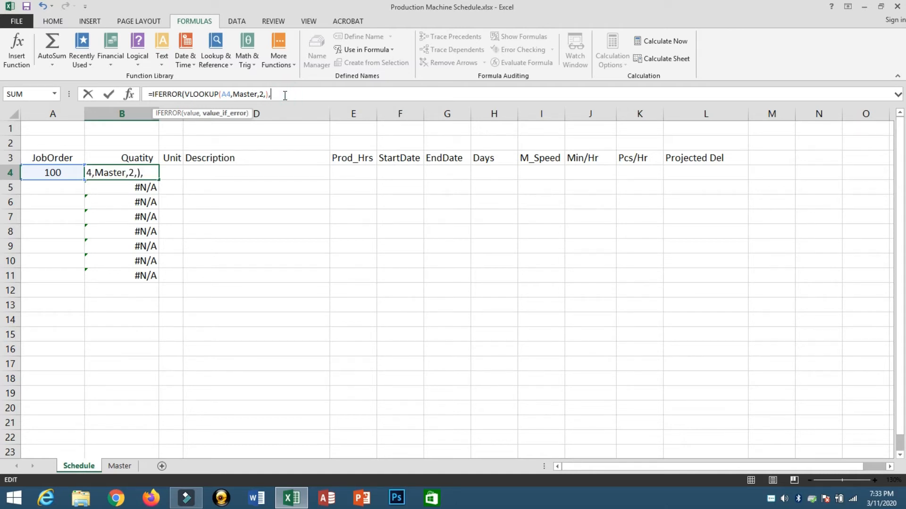
type("0")
type(")")
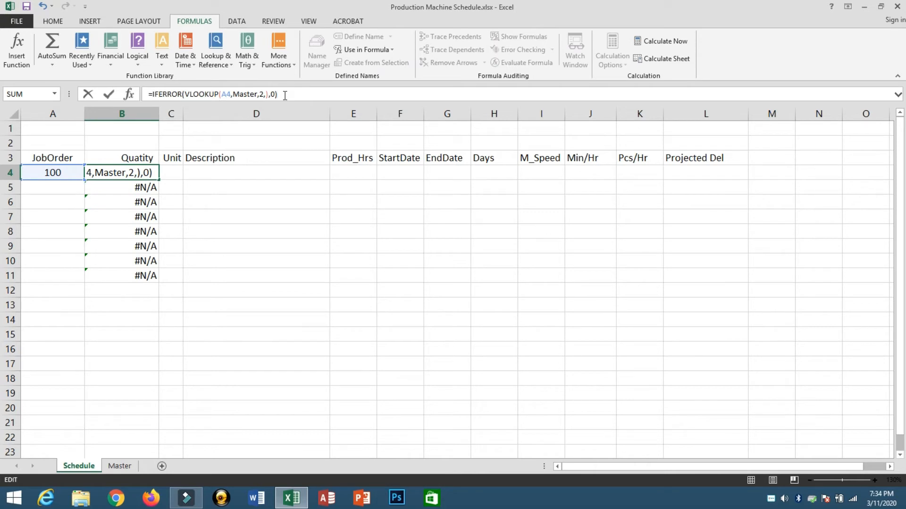
key("Return")
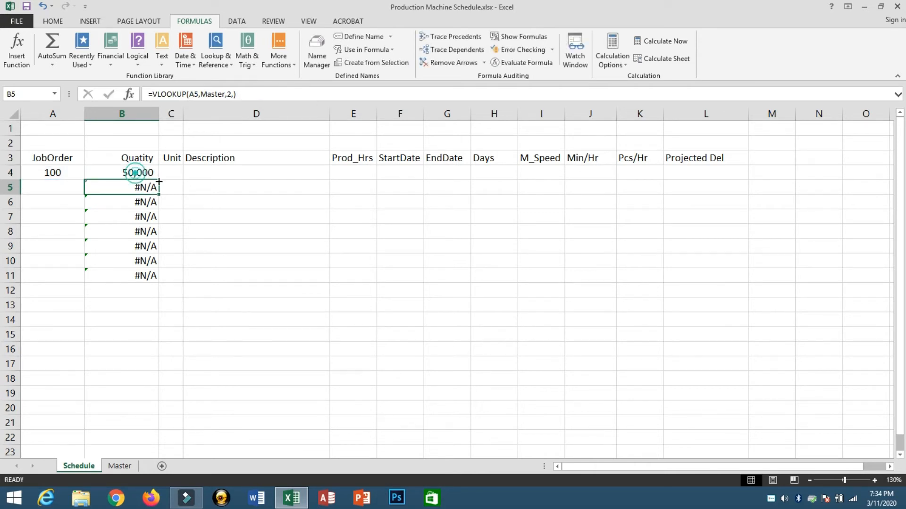
Fill the IFERROR lookup formula from B4 down through B11 of the Quatity column.
left_click(135, 173)
left_click_drag(159, 179, 172, 274)
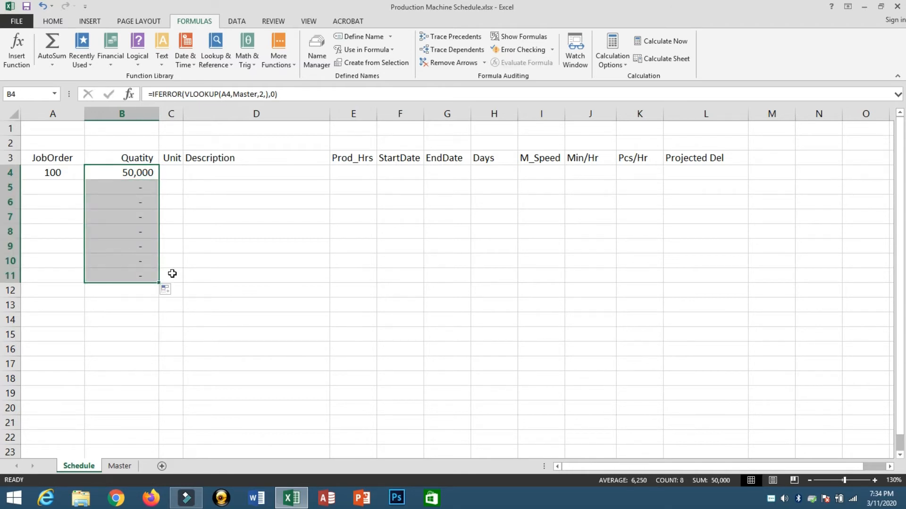
key("Down")
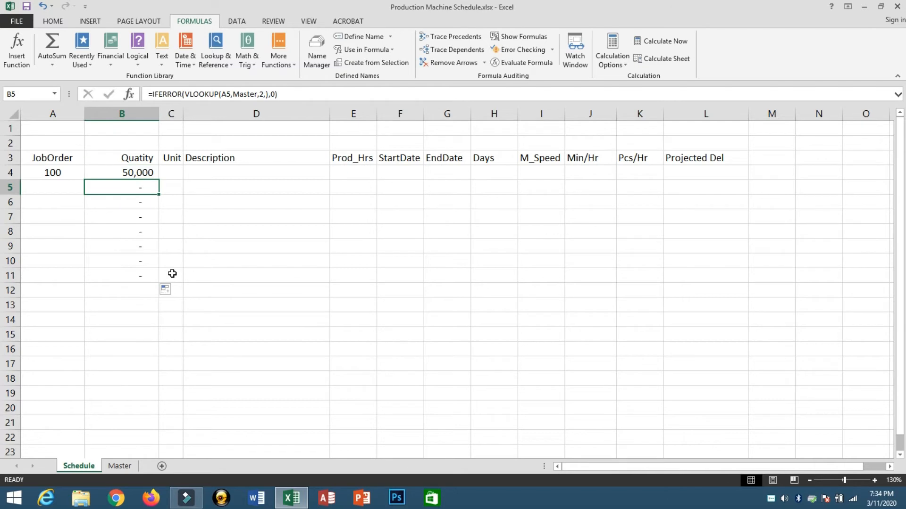
Copy the IFERROR lookup formula from B4 into C4 of the Unit column.
key("Left")
key("Right")
key("Up")
key("Right")
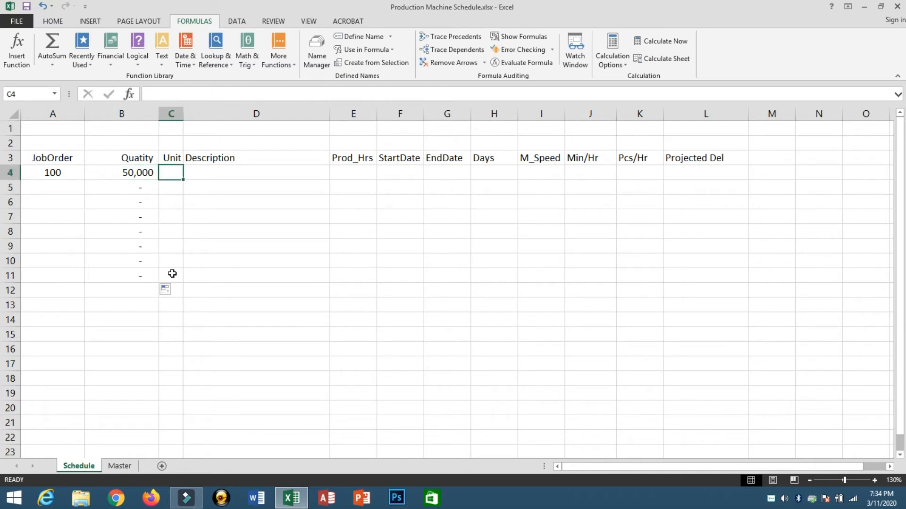
key("Left")
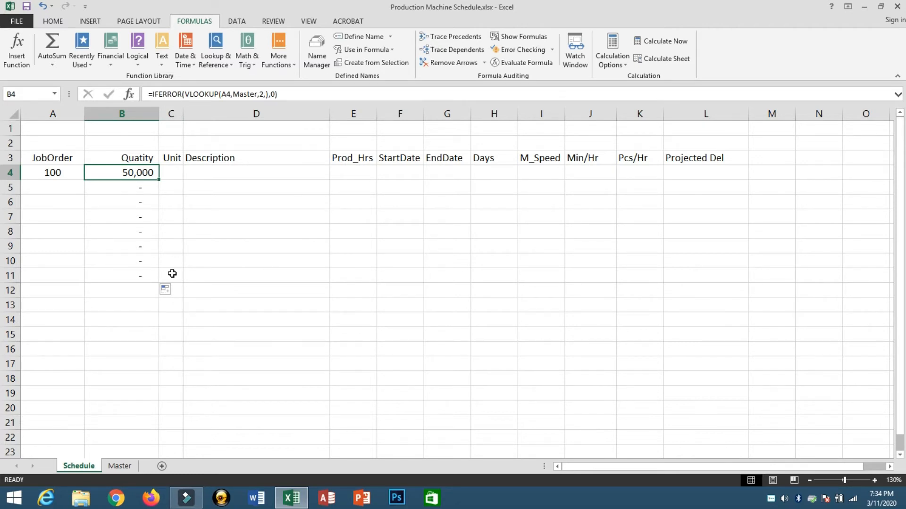
key("ctrl+c")
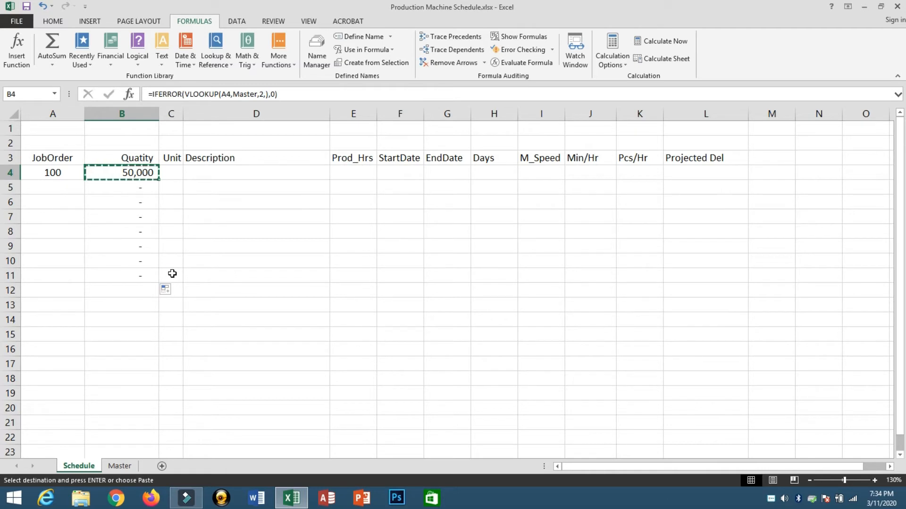
key("Right")
key("Left")
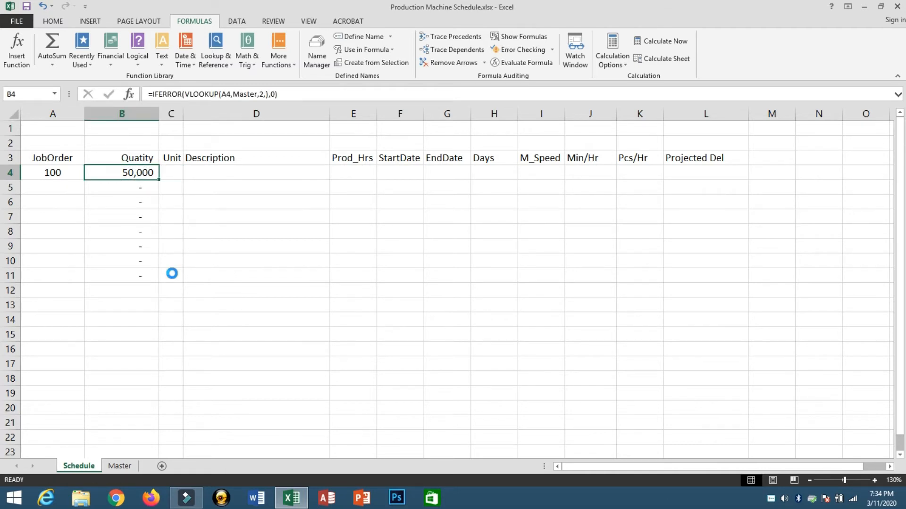
key("Right")
key("Return")
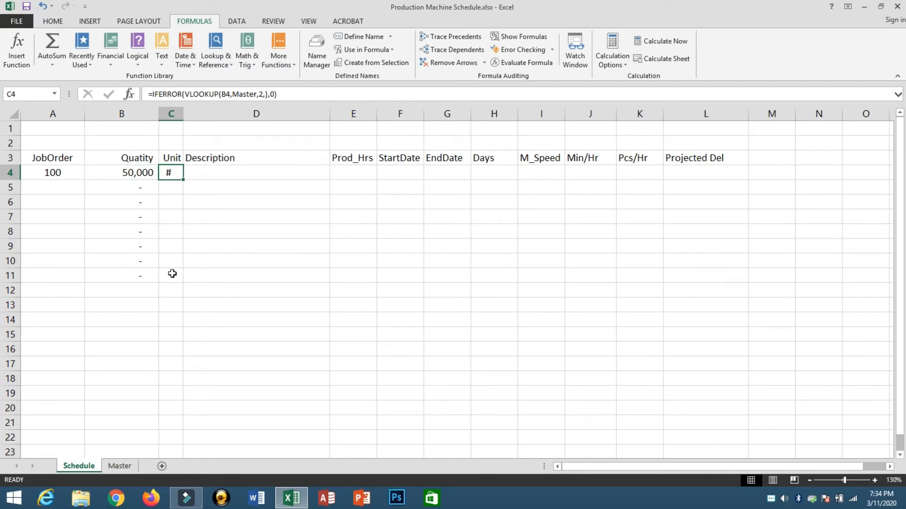
Widen columns B and C of the Schedule sheet so the formula in C4 fits on one line.
double_click(161, 176)
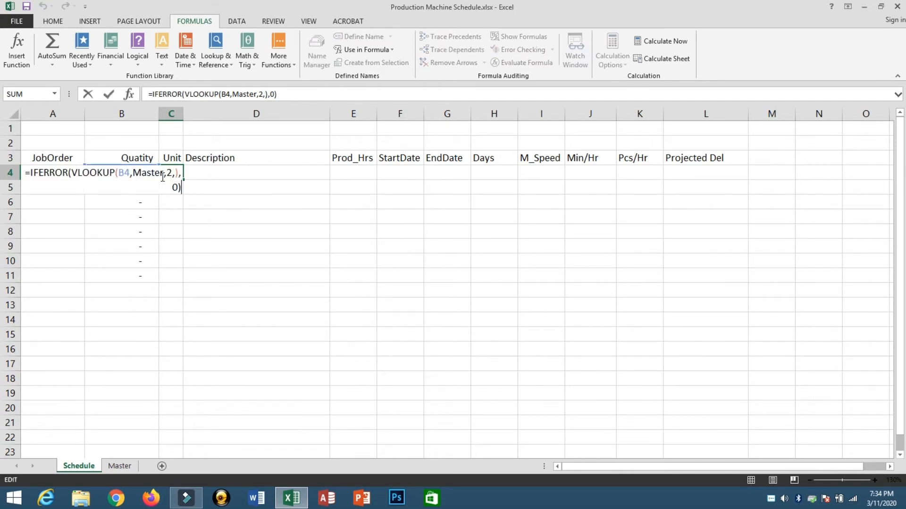
left_click(161, 115)
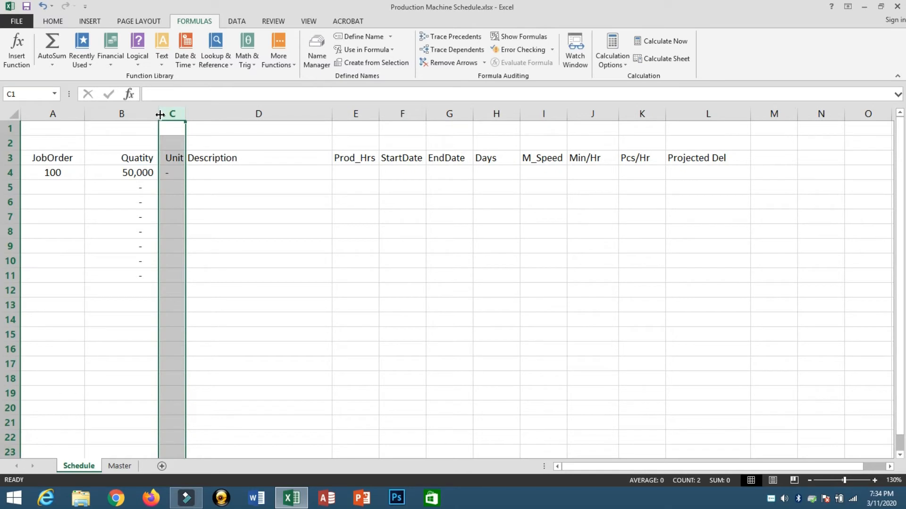
left_click_drag(159, 115, 257, 115)
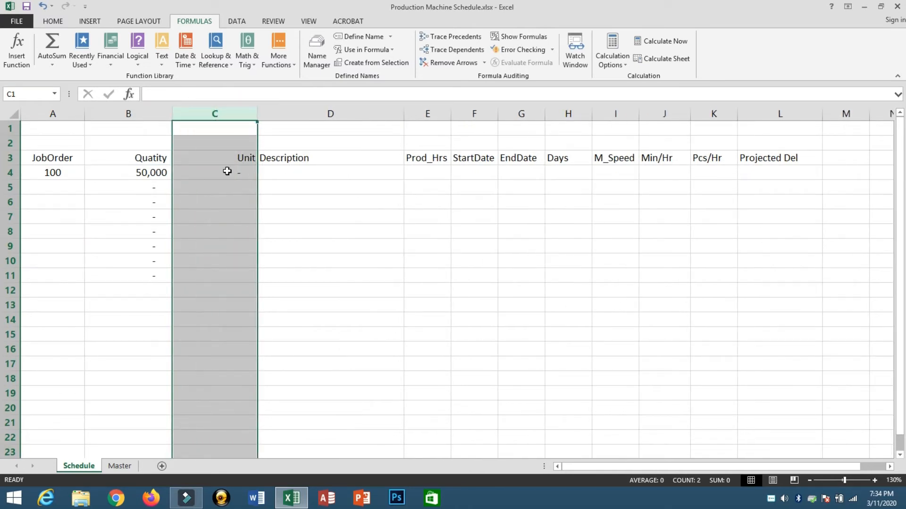
Examine the lookup value reference in the formula copied to C4.
left_click(226, 171)
double_click(227, 171)
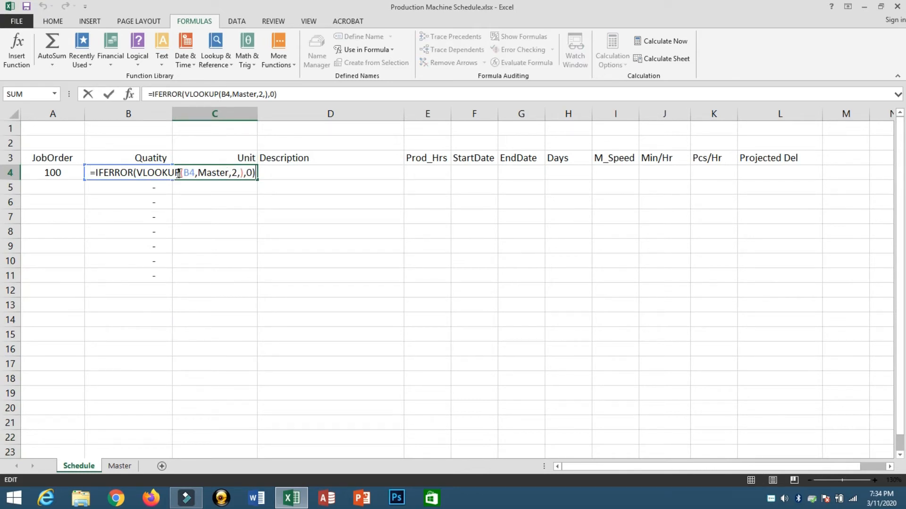
left_click_drag(184, 174, 195, 174)
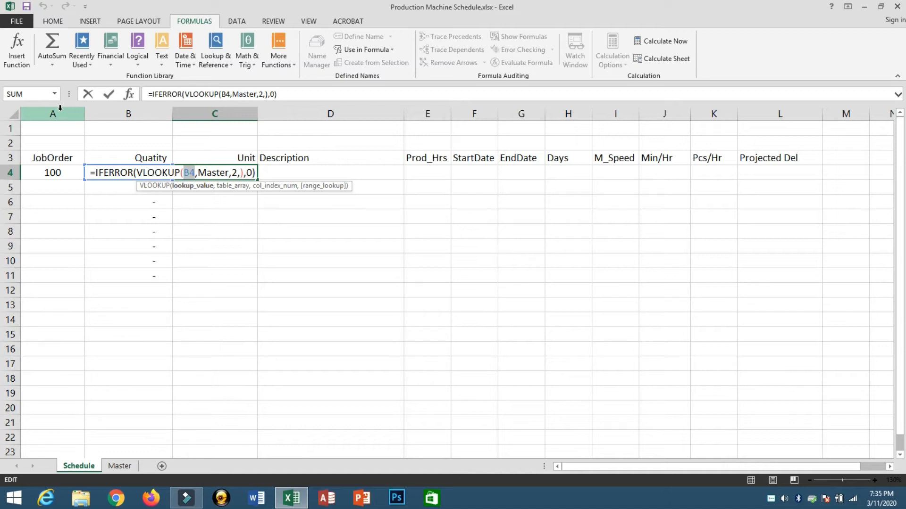
key("ctrl+Return")
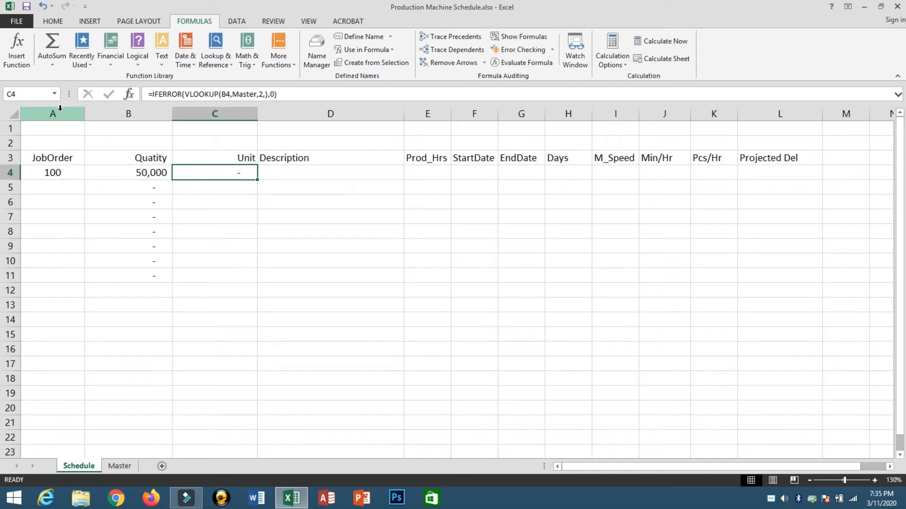
Lock the lookup value's column in B4 as $A4, making the formula =IFERROR(VLOOKUP($A4,Master,2,),0).
key("Left")
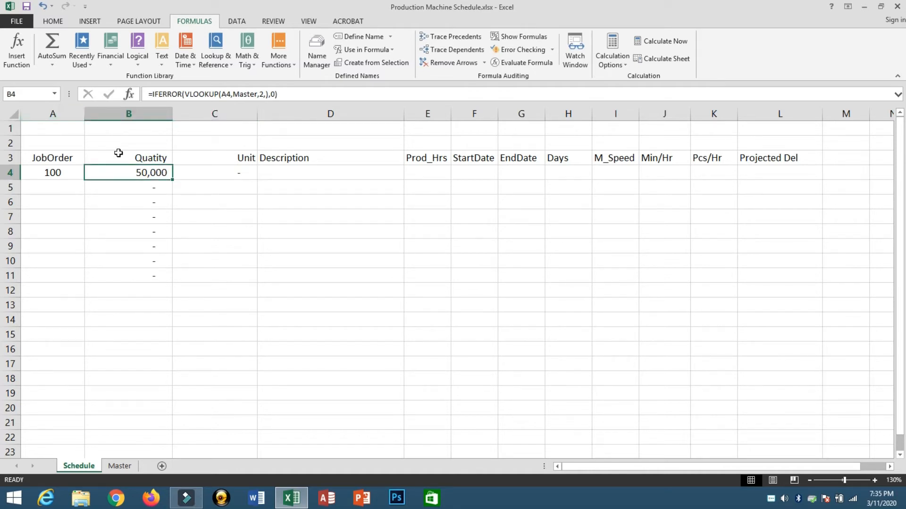
key("F2")
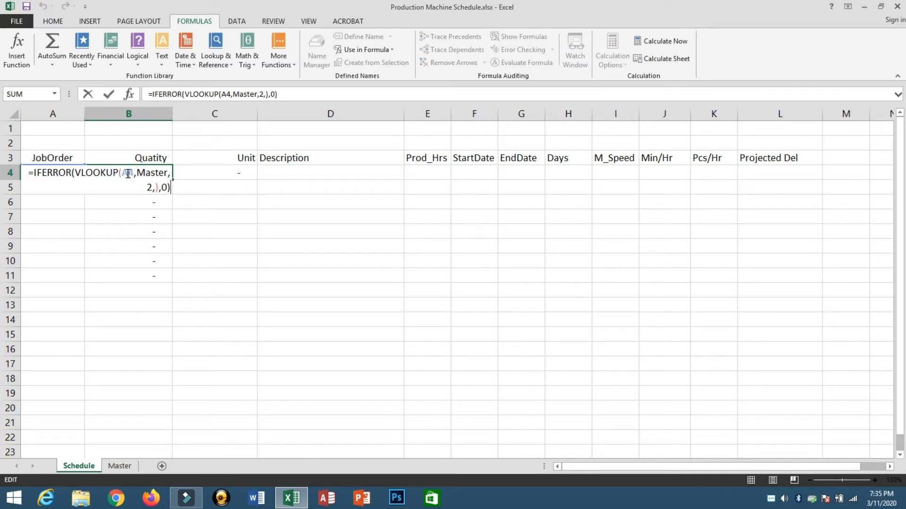
left_click_drag(122, 174, 134, 174)
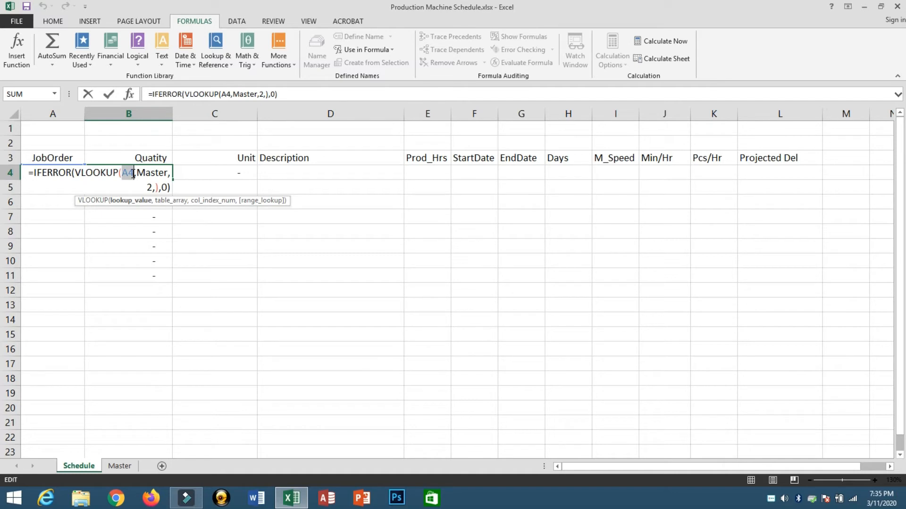
key("F4")
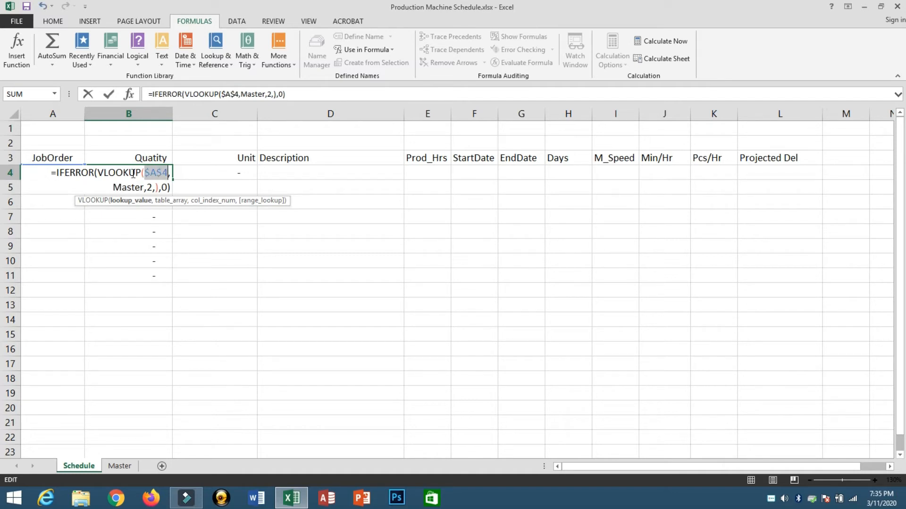
key("F4")
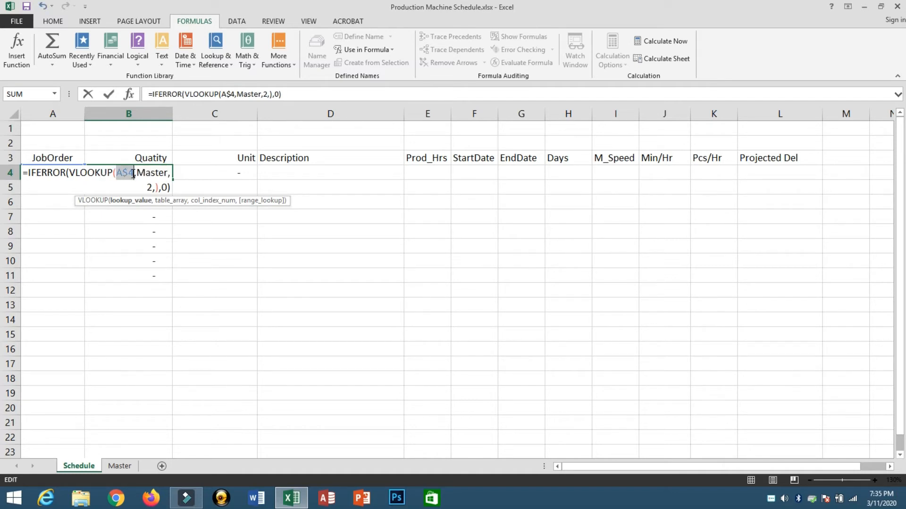
key("F4")
left_click(124, 173)
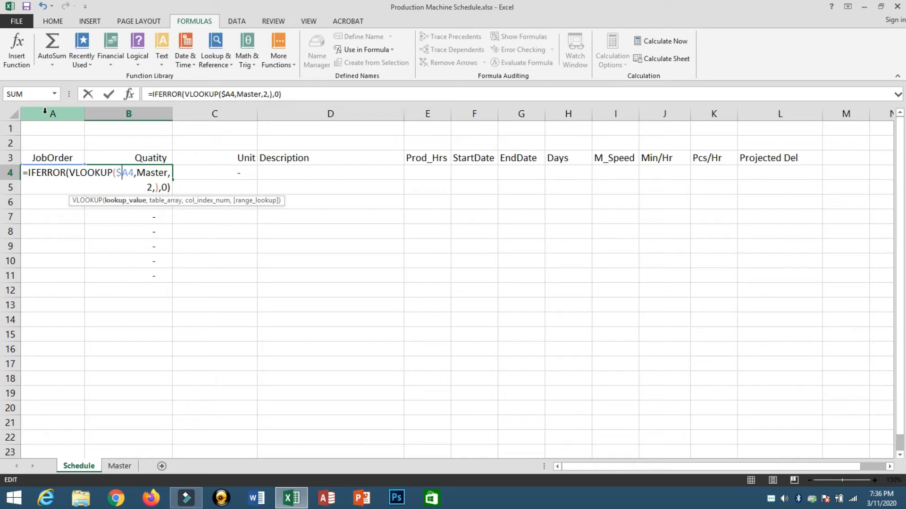
key("Return")
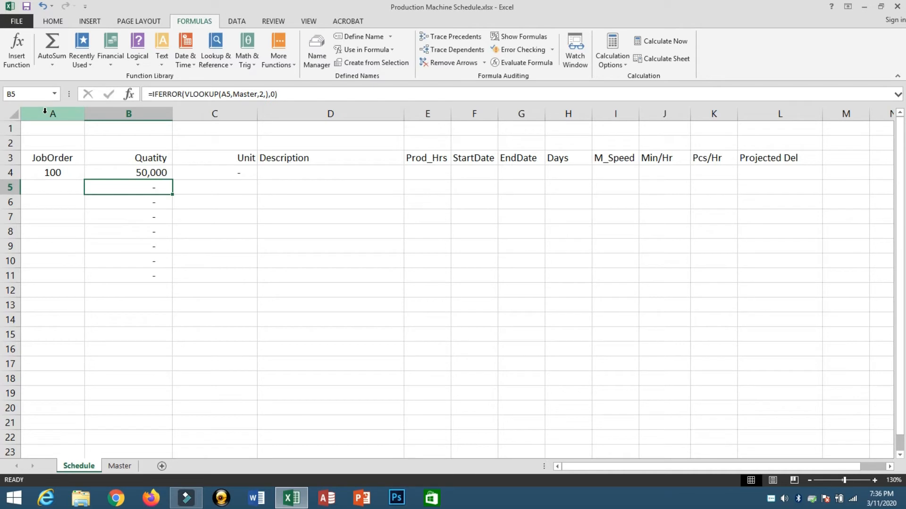
Copy the B4 formula with the locked $A4 reference into C4 of the Unit column.
key("Up")
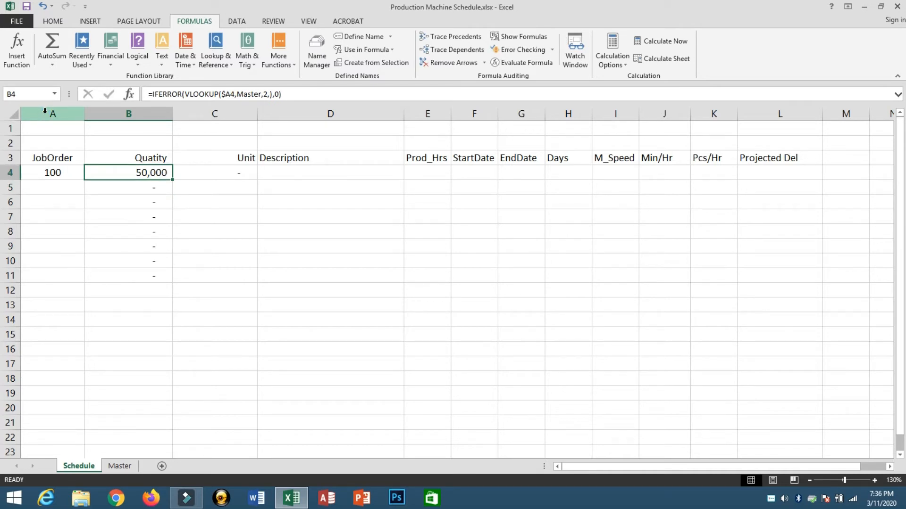
key("ctrl+c")
key("Right")
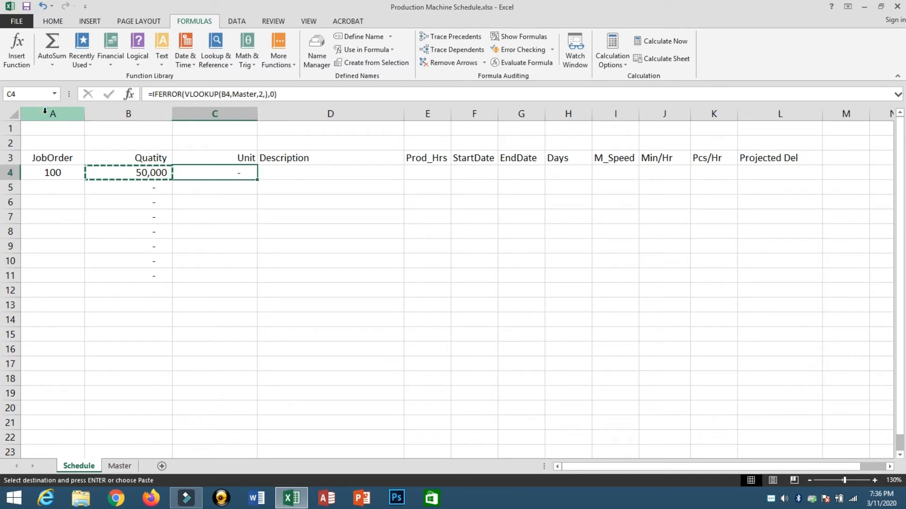
key("Return")
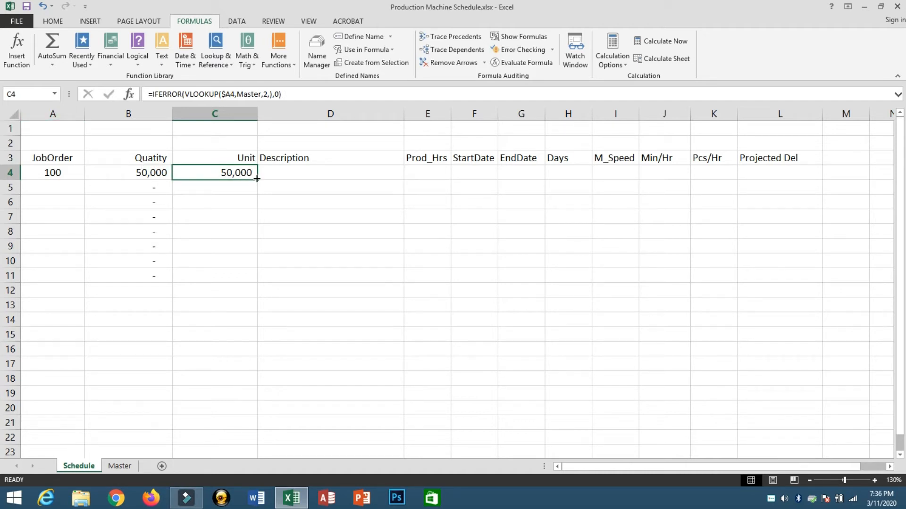
Check the column index in C4's formula against the position of the Unit column in the Master sheet.
left_click(265, 93)
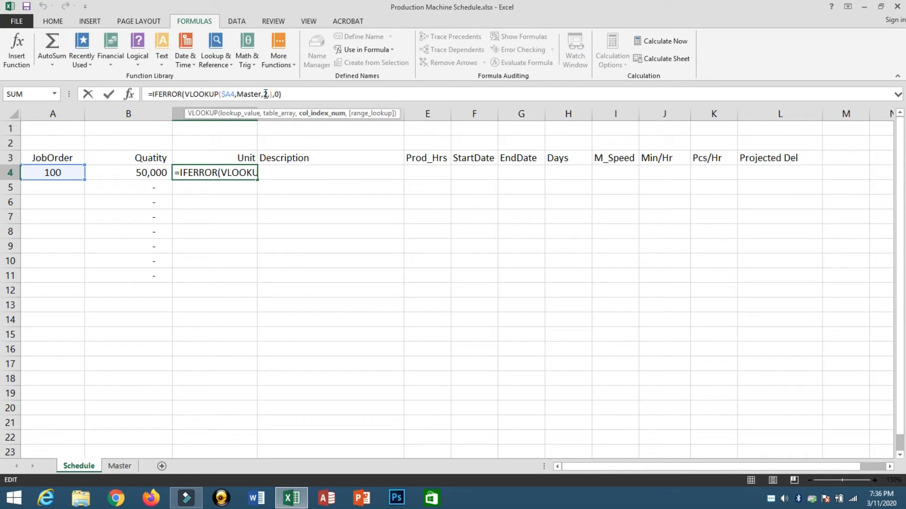
double_click(266, 94)
key("ctrl+Return")
left_click(120, 467)
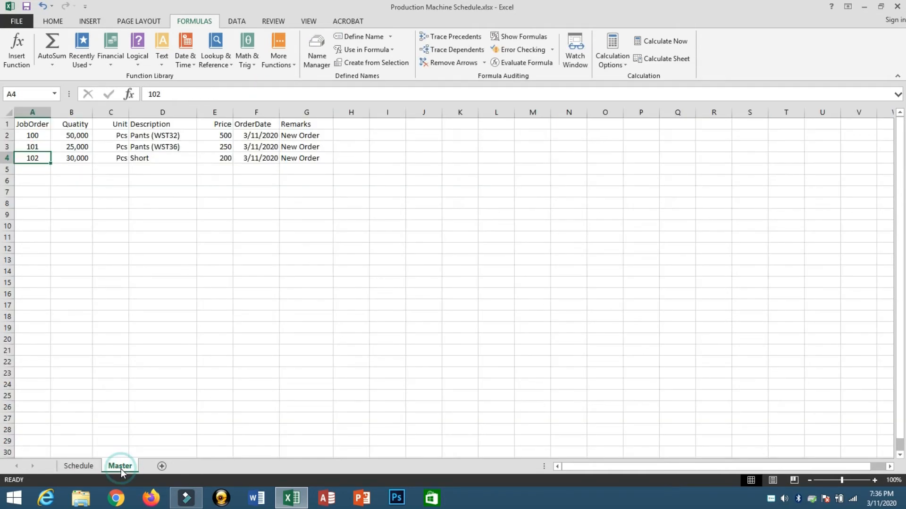
left_click(43, 110)
left_click(64, 110)
left_click(110, 110)
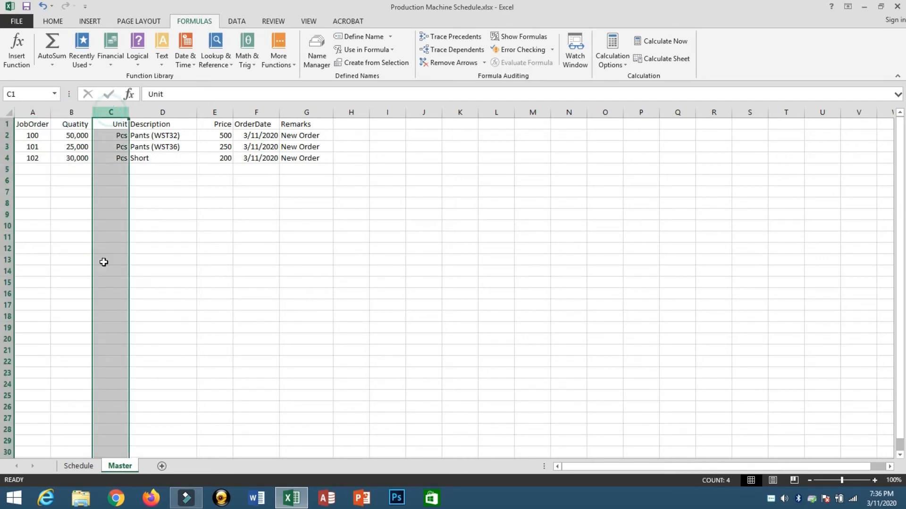
left_click(76, 466)
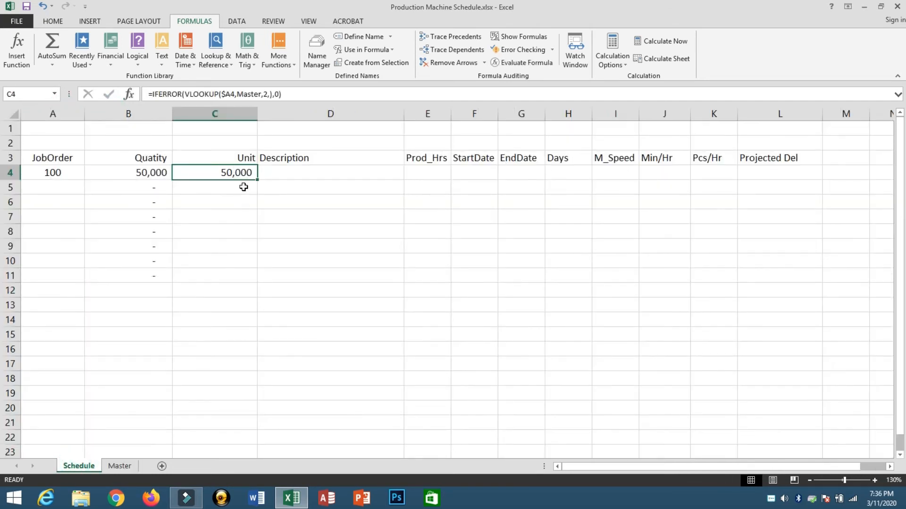
Set the column index in C4 to 3, making the formula =IFERROR(VLOOKUP($A4,Master,3,),0).
left_click(266, 95)
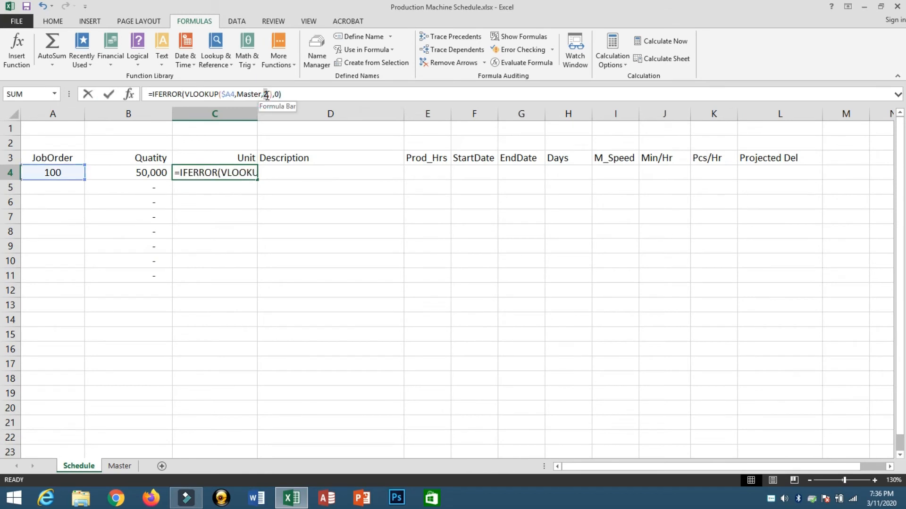
key("BackSpace")
type("3")
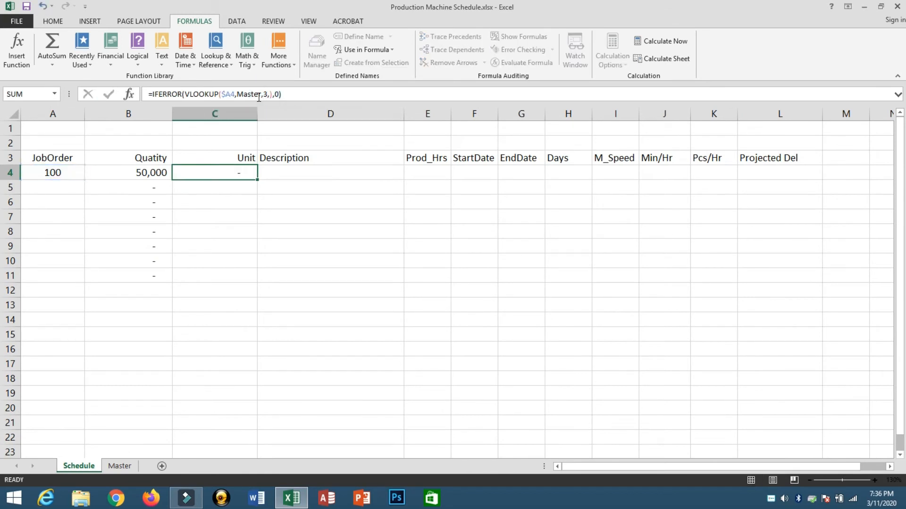
key("Return")
Fill the Unit lookup formula from C4 down through C11 and narrow column C.
left_click(237, 171)
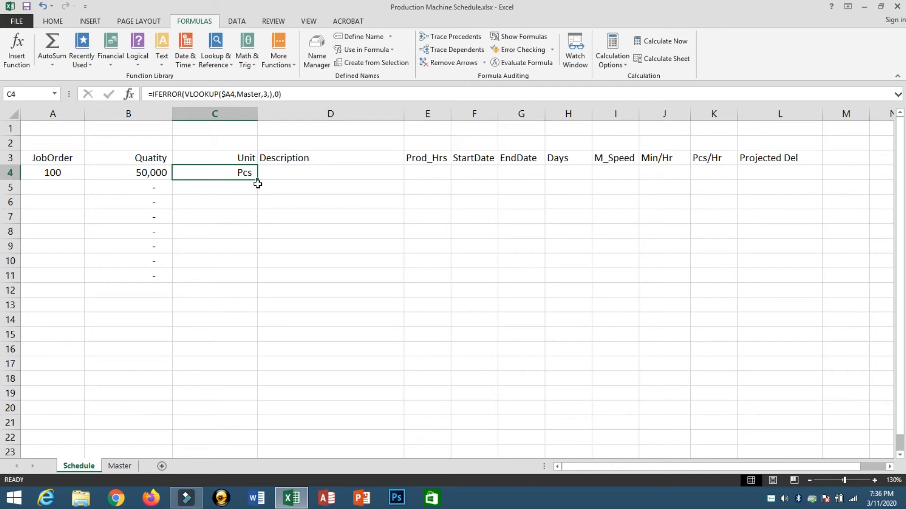
left_click_drag(257, 180, 255, 288)
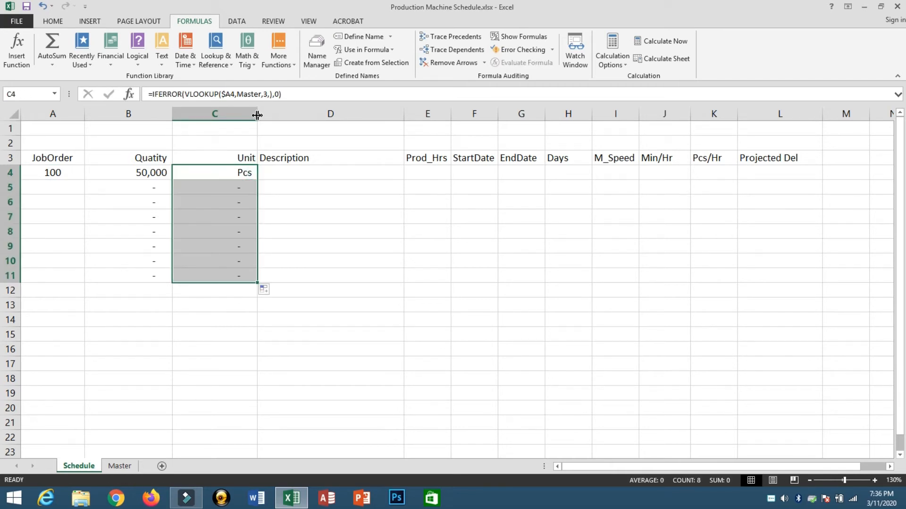
left_click_drag(258, 116, 231, 110)
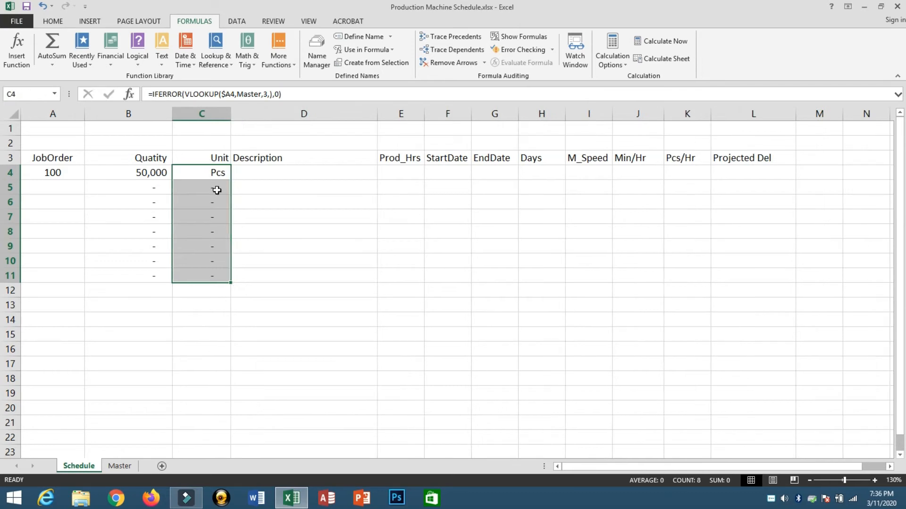
Copy the C4 formula into D4 of the Description column and set its column index to 4.
left_click(211, 170)
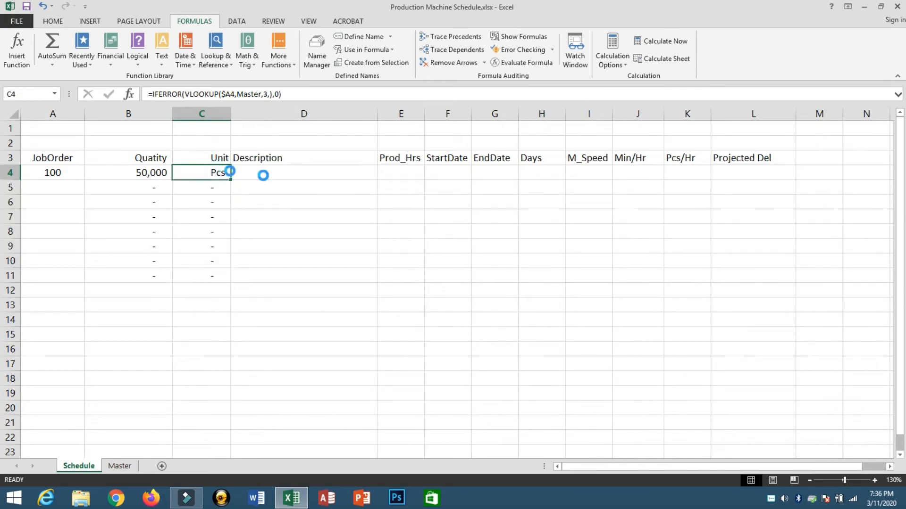
key("ctrl+c")
left_click(267, 175)
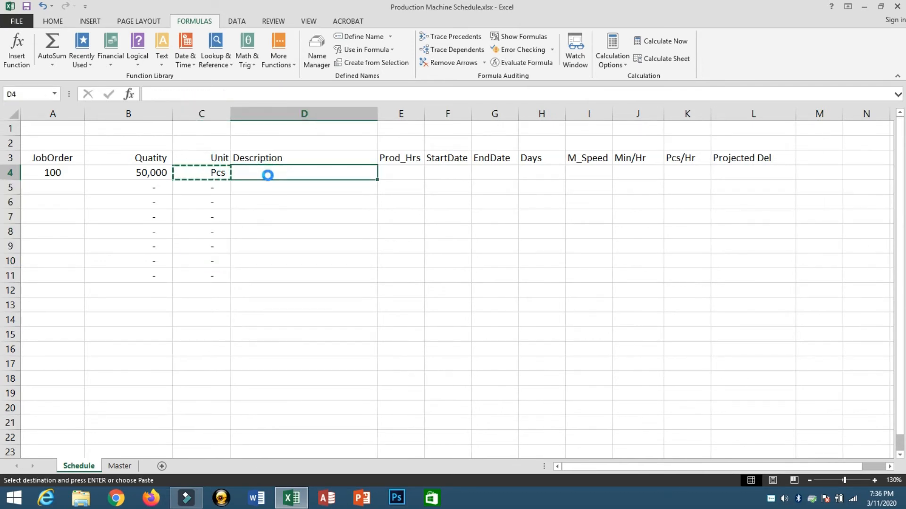
key("Return")
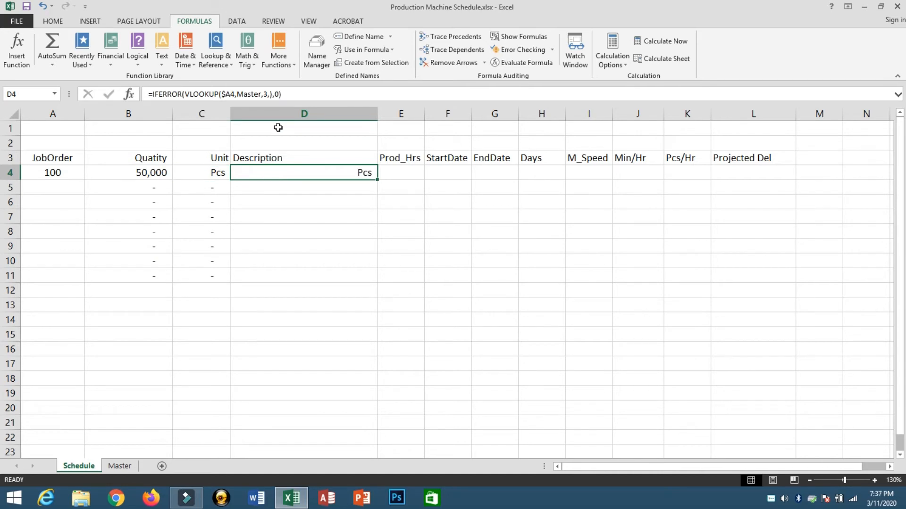
left_click(266, 95)
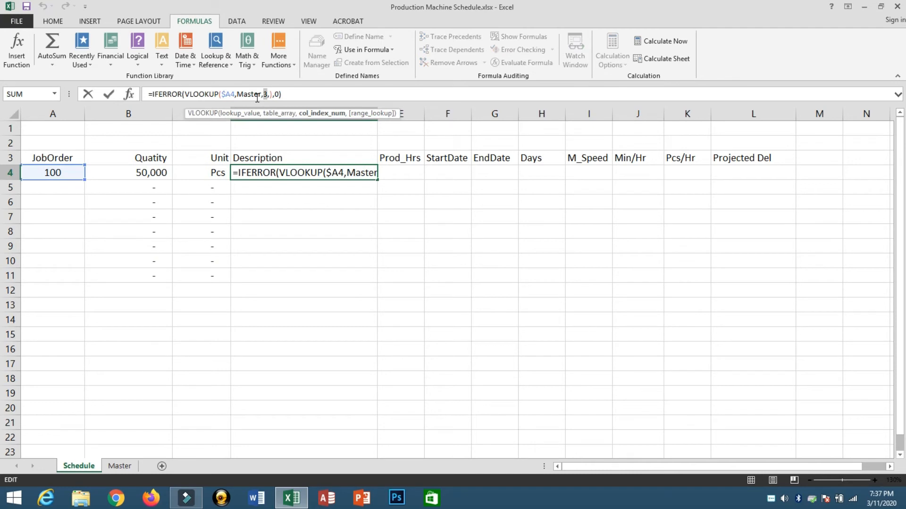
type("4")
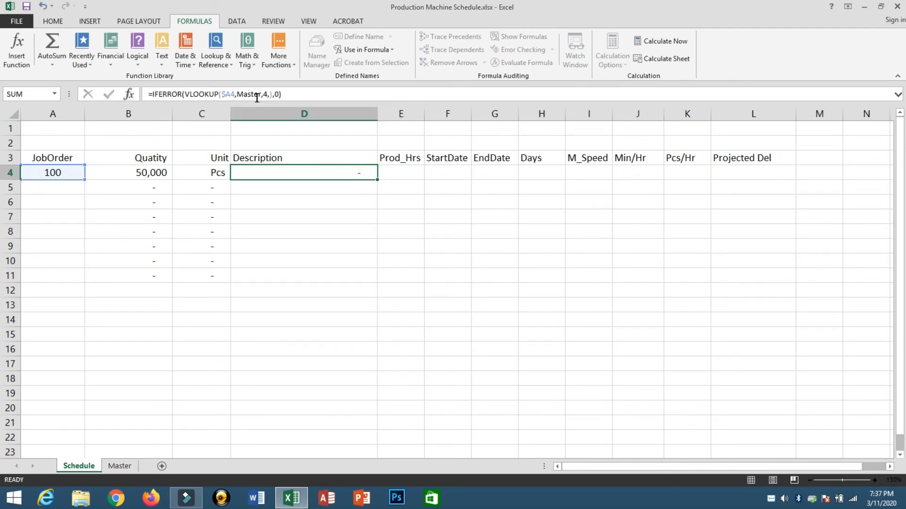
Commit the Description lookup formula in D4 and left-align all of column D.
key("Return")
left_click(307, 171)
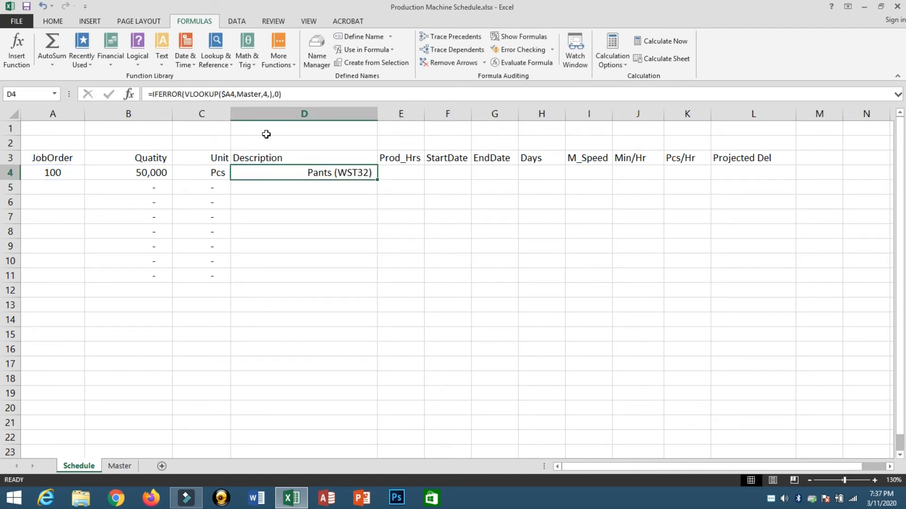
left_click(266, 113)
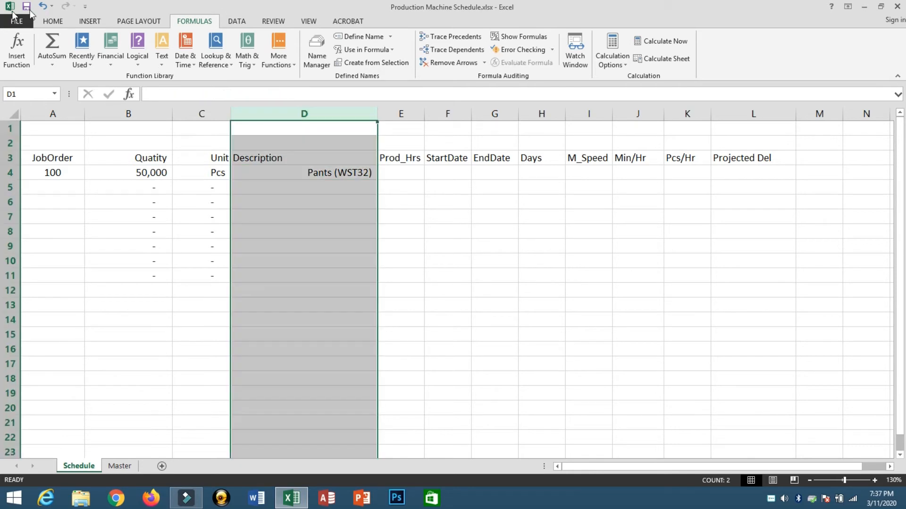
left_click(52, 21)
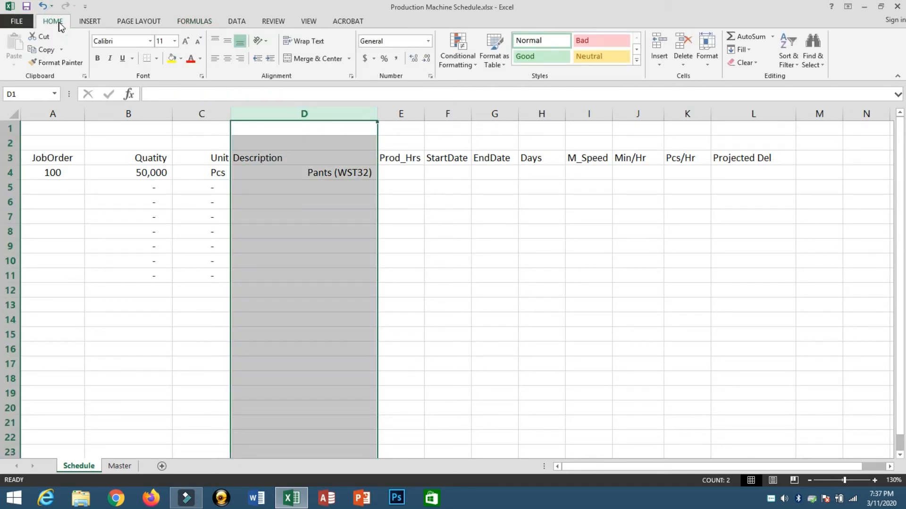
left_click(216, 58)
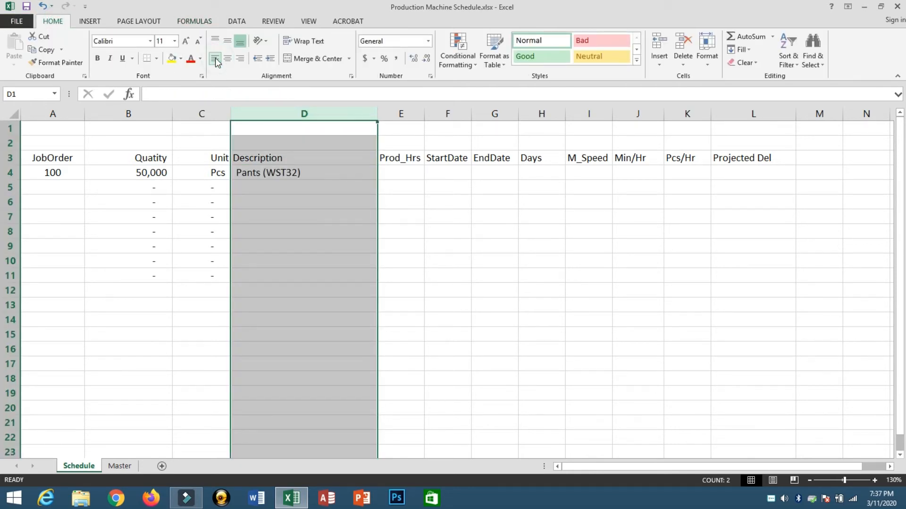
Enter job orders 101 in A5 and 102 in A6 of the JobOrder column.
left_click(54, 183)
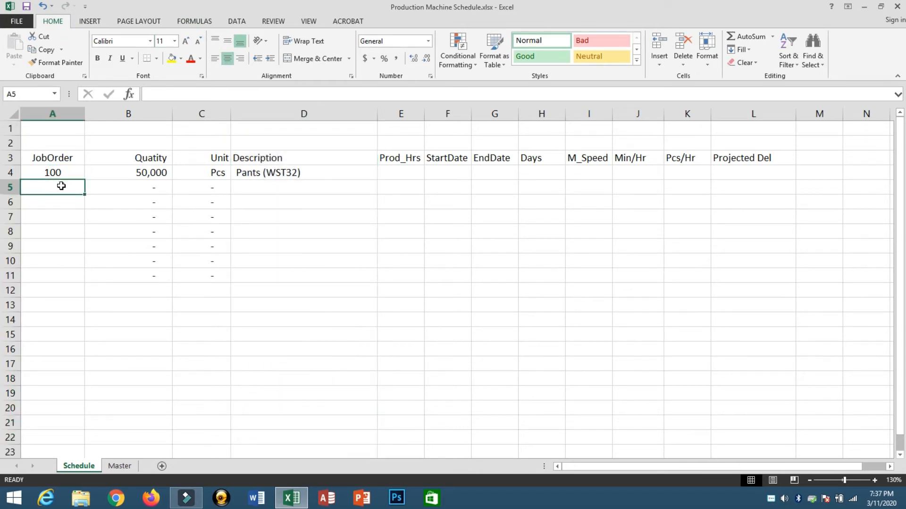
type("10")
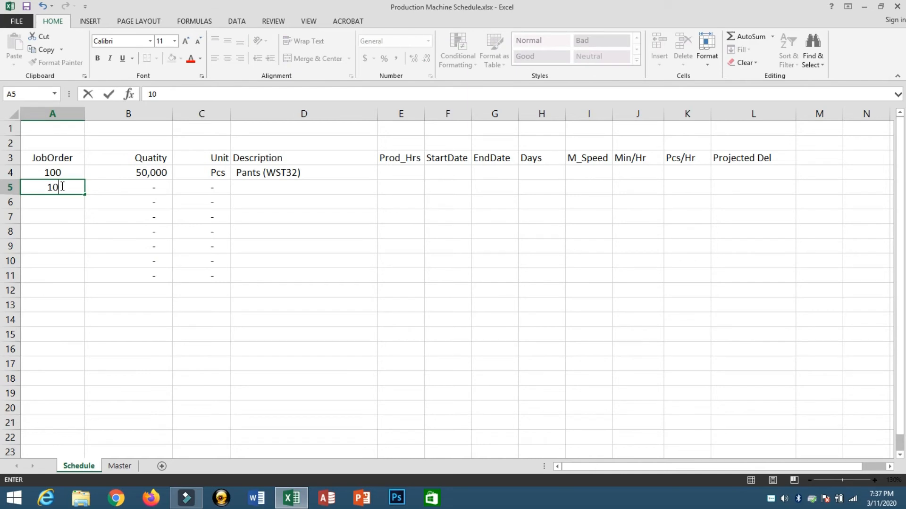
type("1")
key("Return")
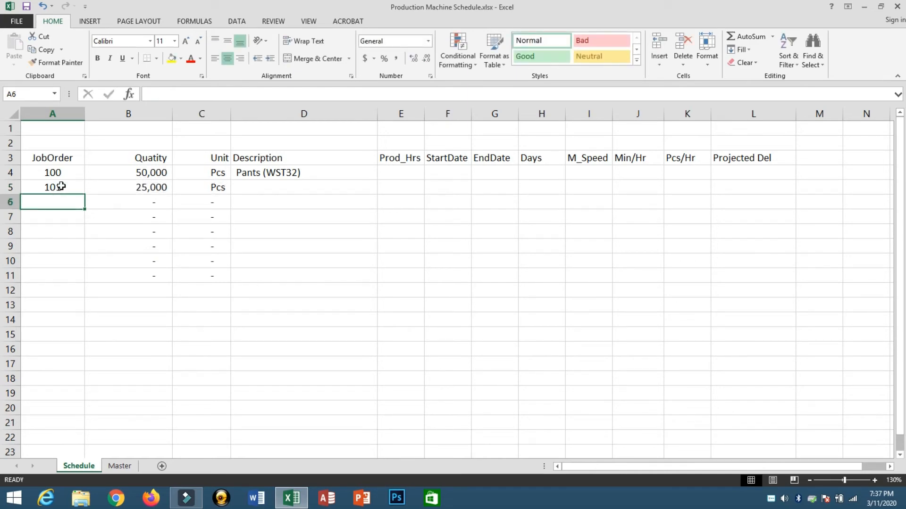
type("102")
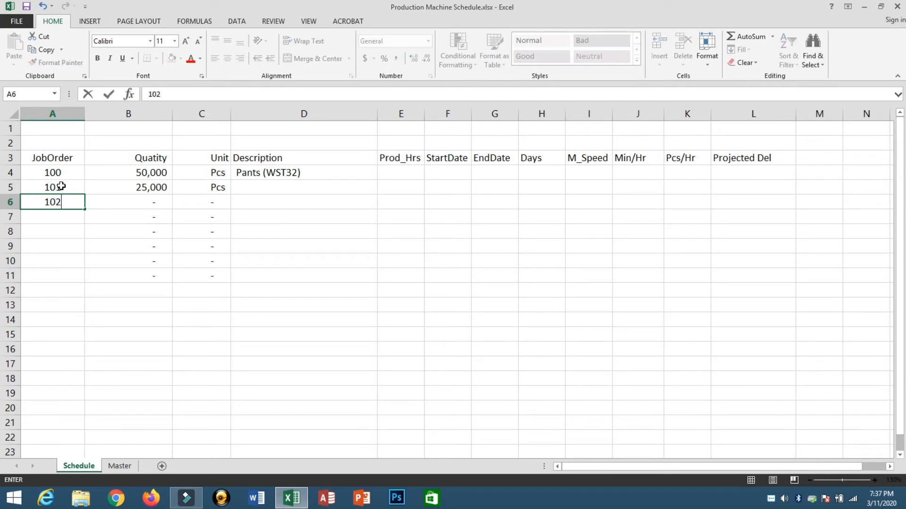
key("Return")
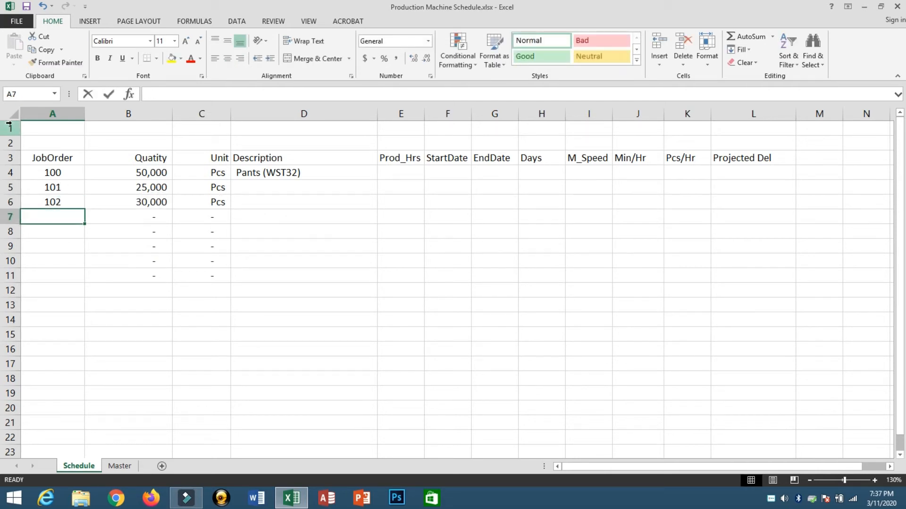
Fill the Description lookup formula from D4 down through D6.
left_click(283, 169)
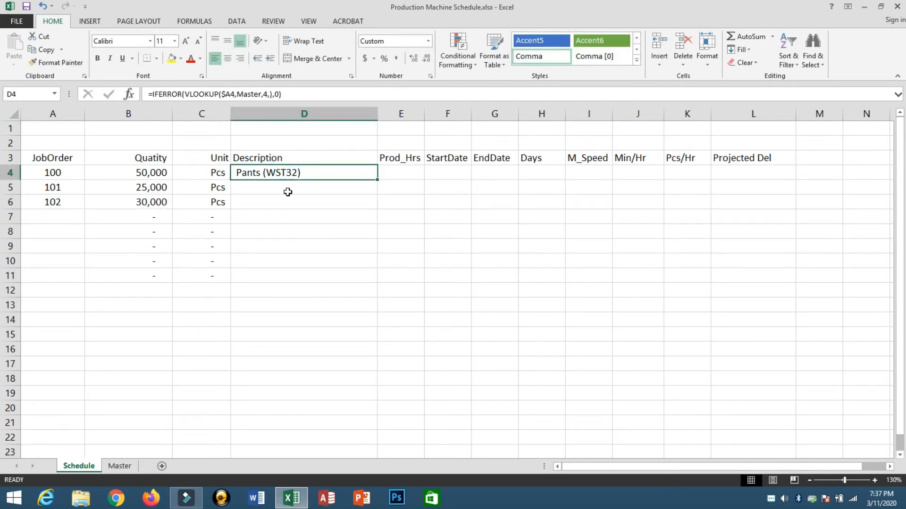
left_click(287, 191)
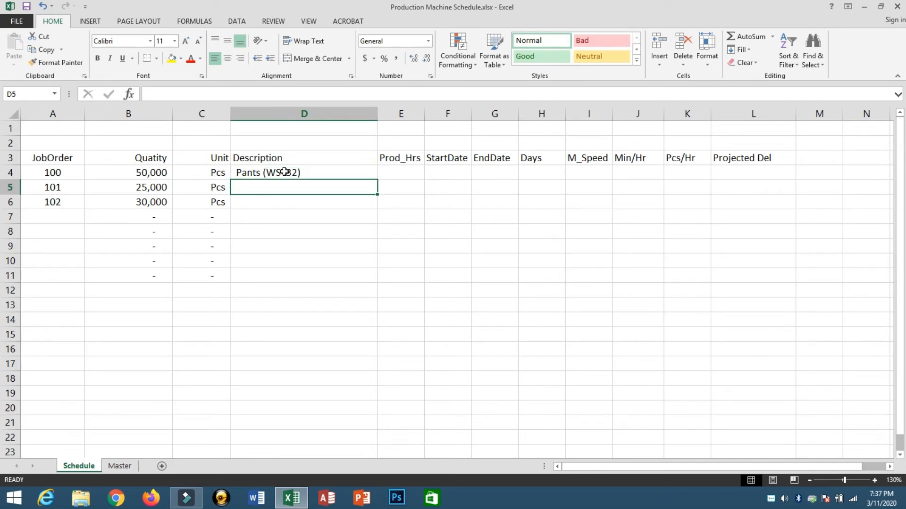
left_click(284, 172)
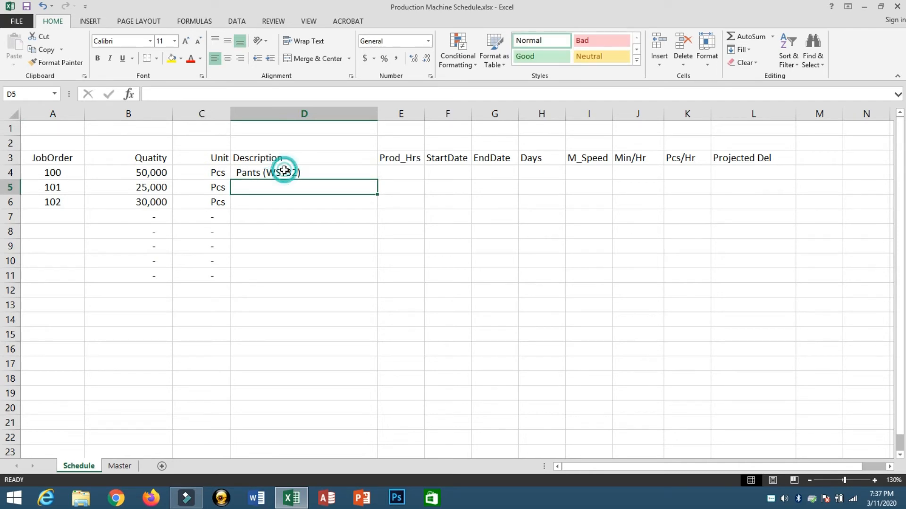
left_click(9, 173)
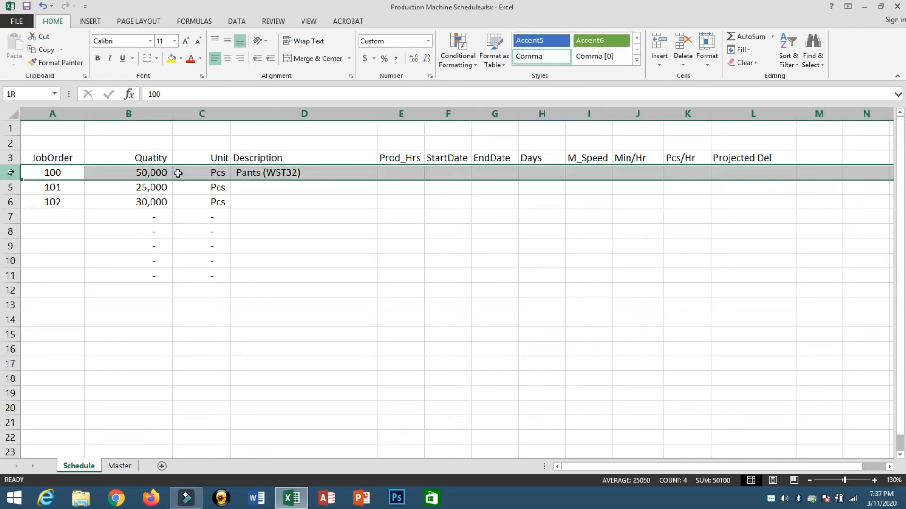
left_click(366, 178)
left_click_drag(377, 179, 380, 208)
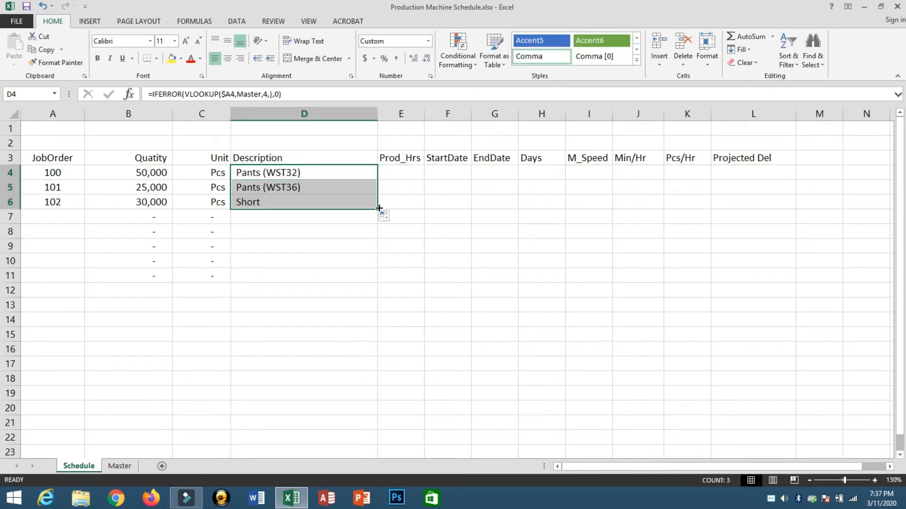
Narrow the Description column slightly and widen the StartDate column a little.
left_click(52, 166)
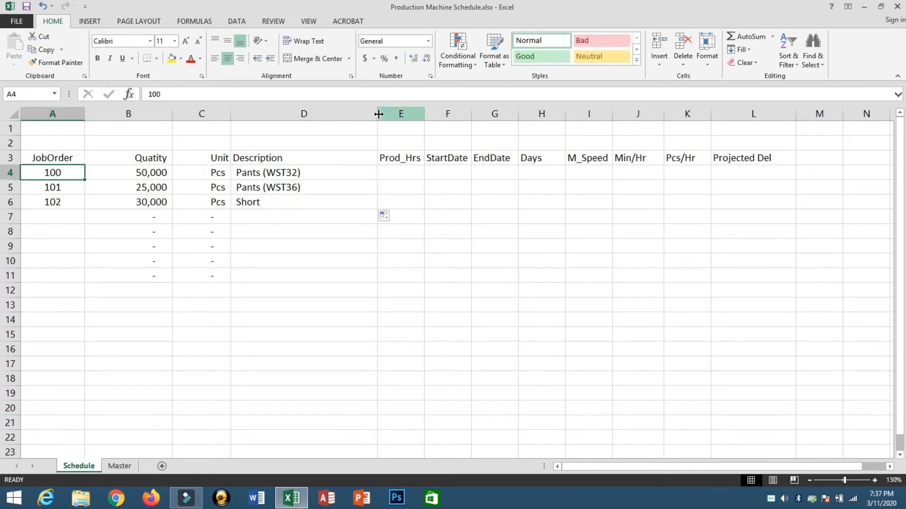
left_click_drag(377, 114, 361, 114)
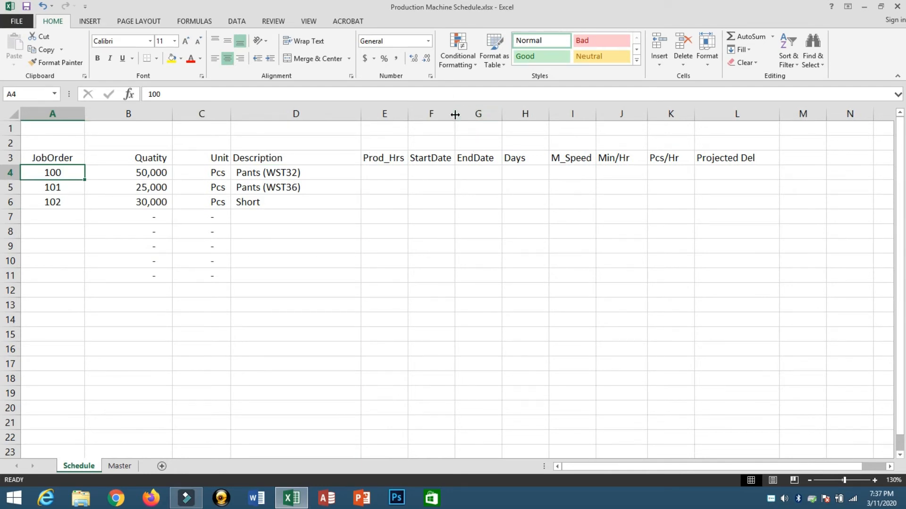
left_click_drag(455, 115, 456, 115)
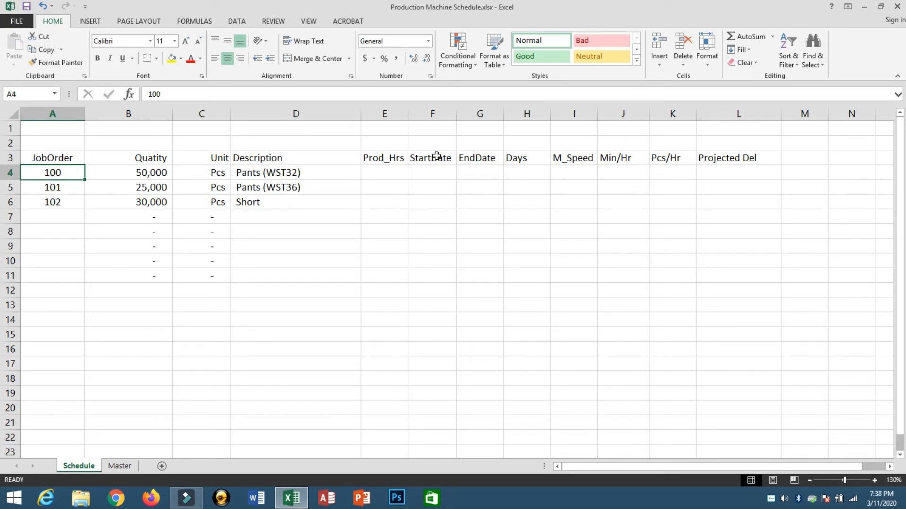
Enter a machine speed of 500 for job order 100 in I4 of the M_Speed column.
left_click(380, 176)
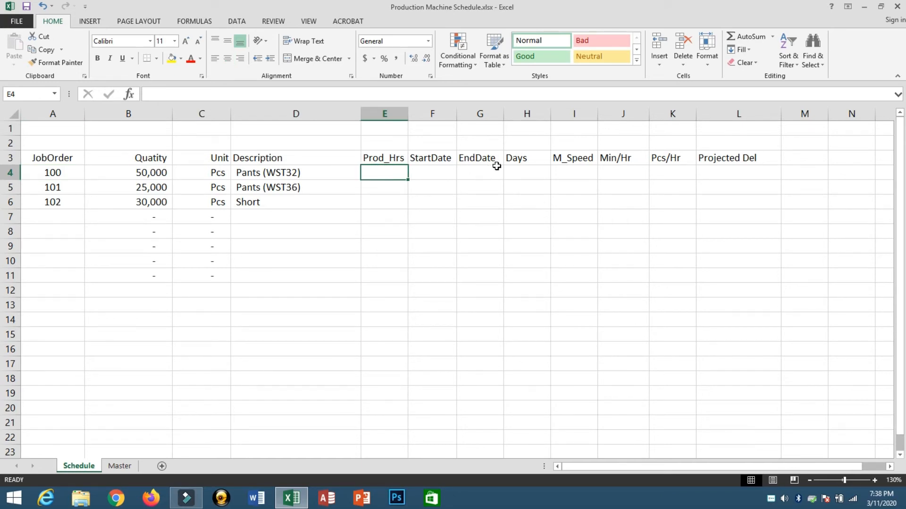
left_click(580, 173)
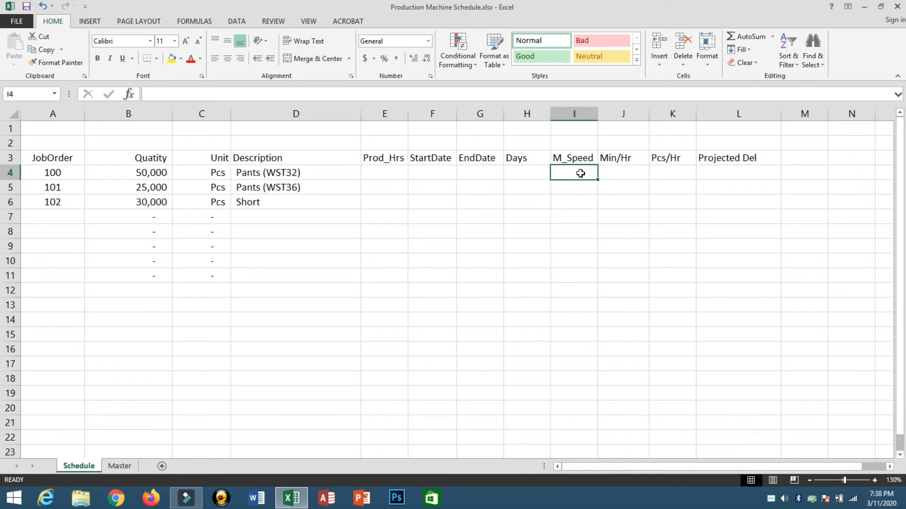
type("500")
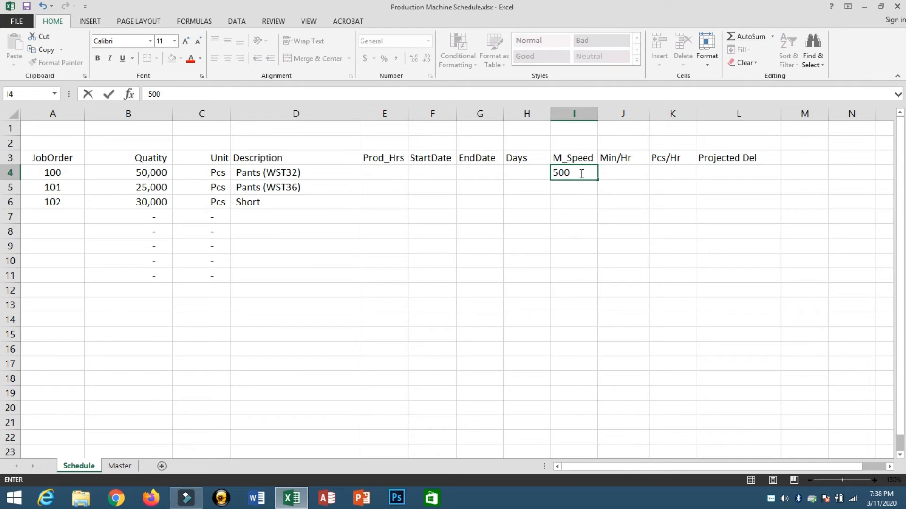
key("Return")
left_click(580, 173)
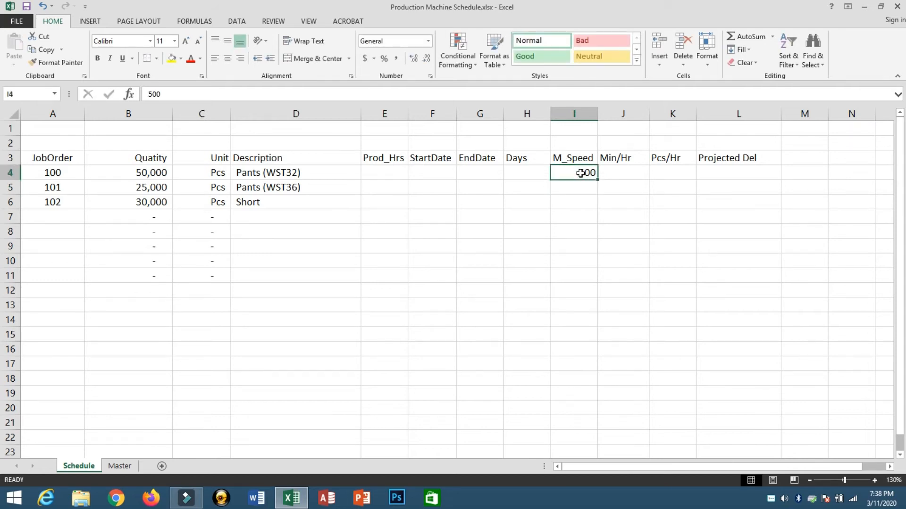
Enter a machine speed of 300 in I5 and fill it down into I6.
key("ctrl+c")
key("Down")
type("300")
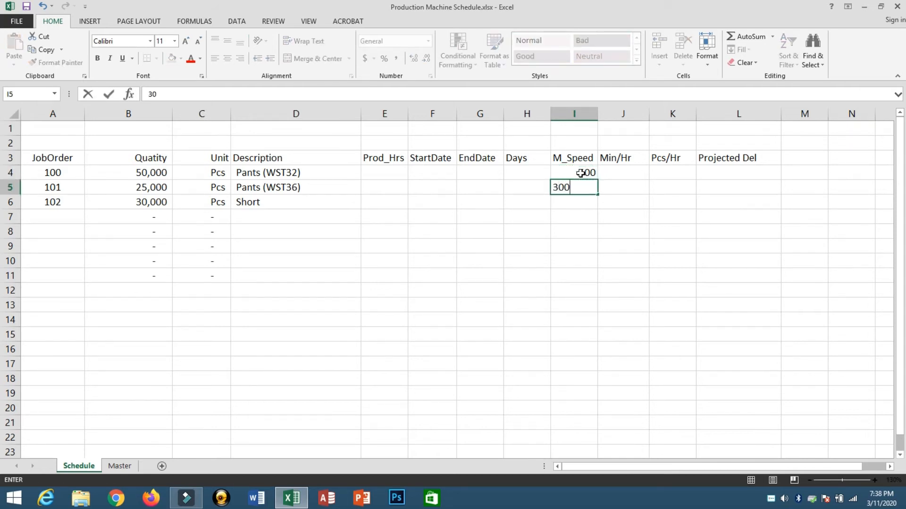
key("Return")
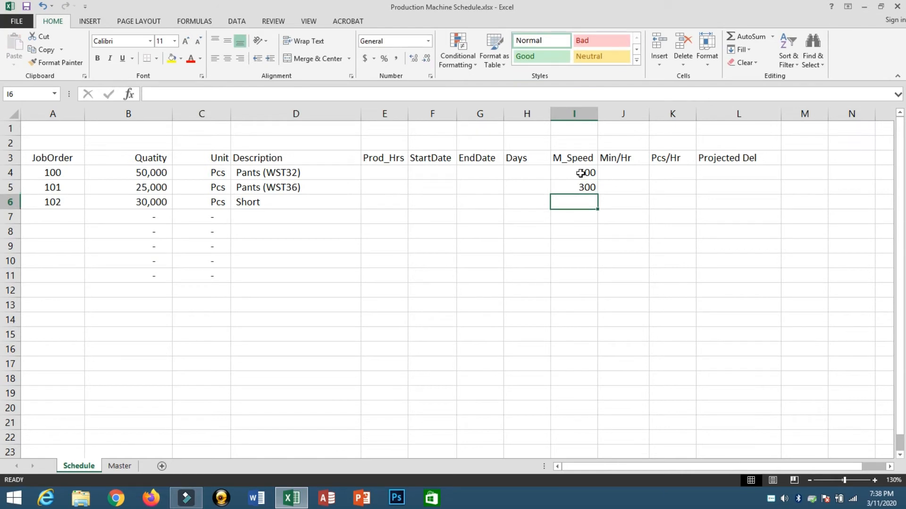
key("ctrl+d")
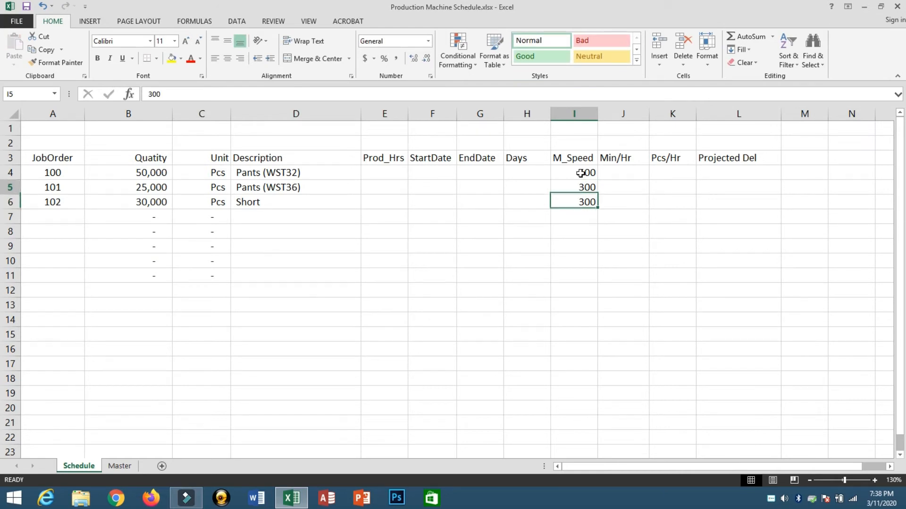
Set the M_Speed values to 500 in I5 and 400 in I6.
key("Up")
key("Up")
key("Down")
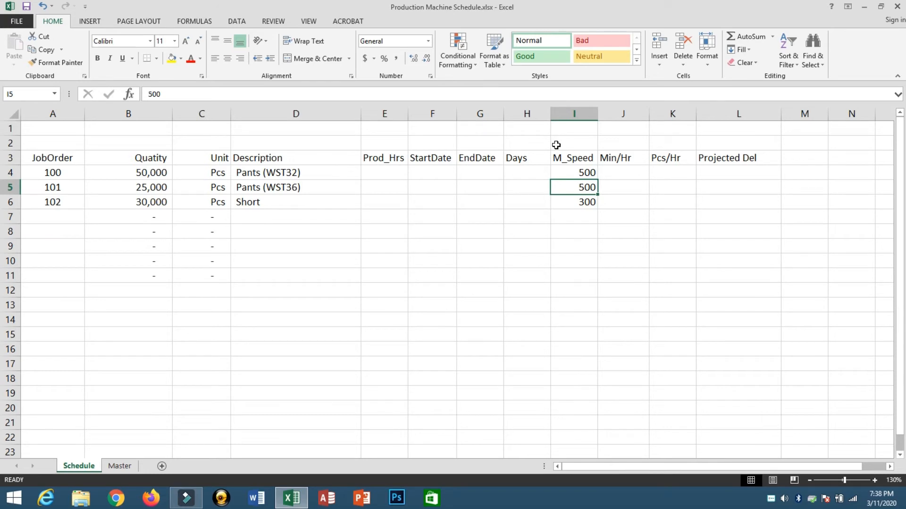
key("Down")
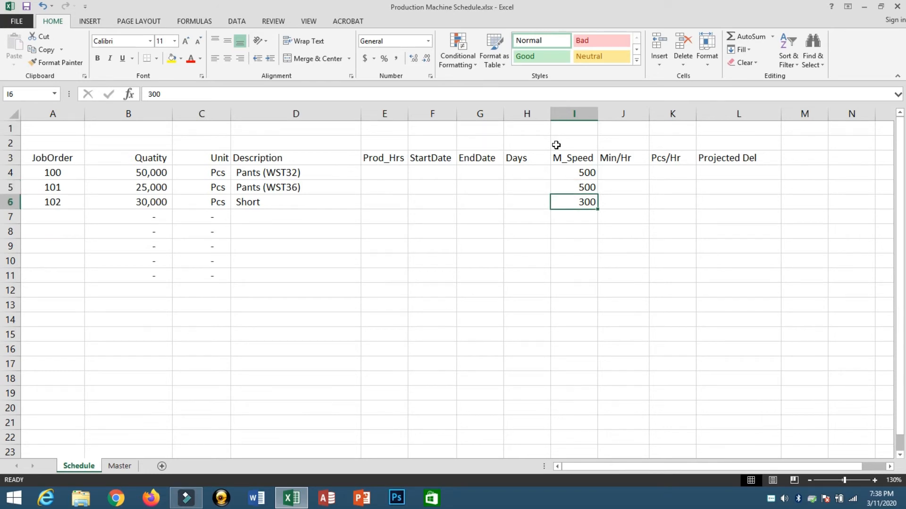
type("400")
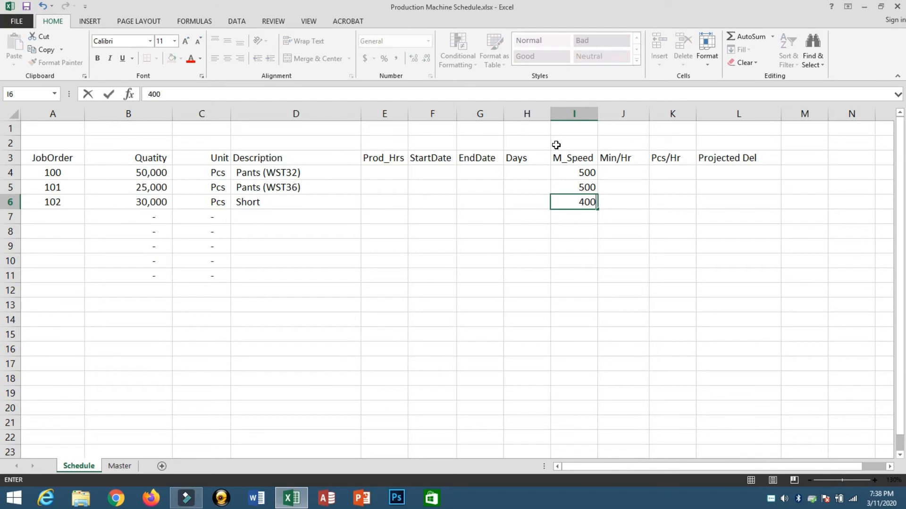
key("Up")
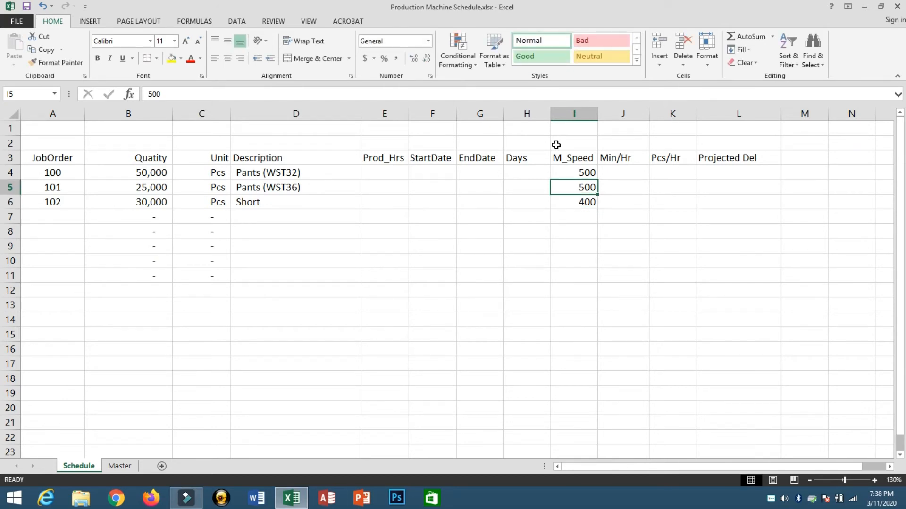
Enter 60 in J4 of the Min/Hr column and fill it down through J6.
key("Down")
key("Up")
key("Up")
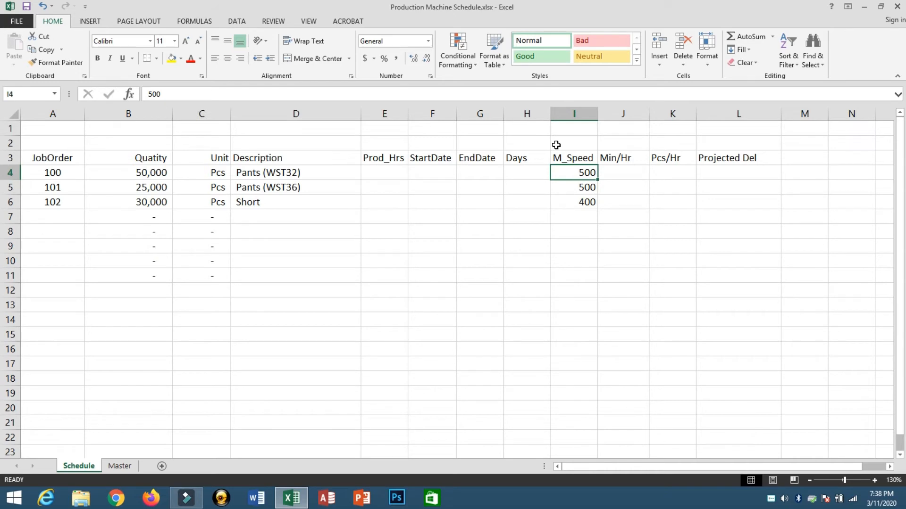
key("Right")
type("60")
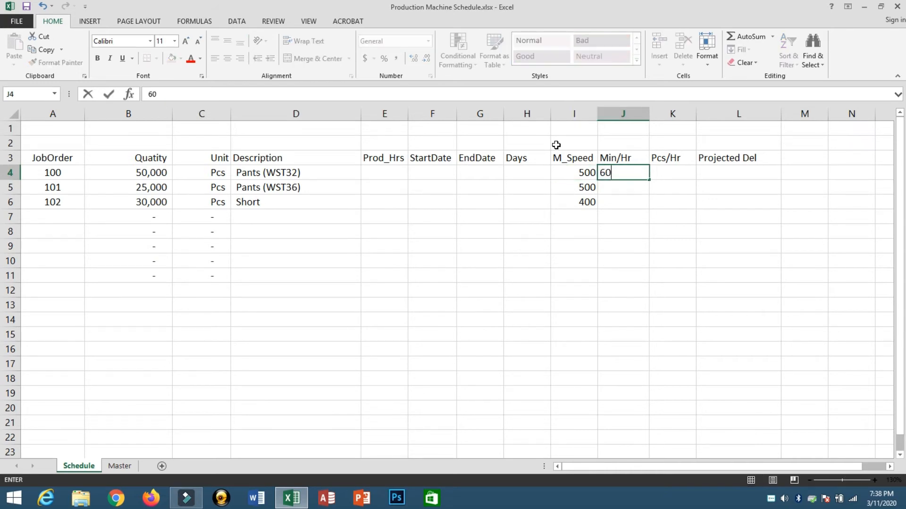
key("Return")
key("ctrl+d")
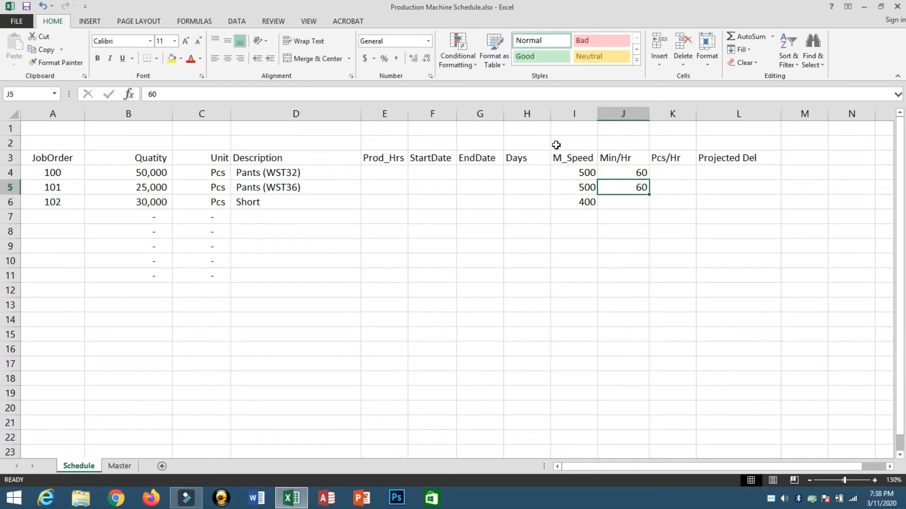
key("Down")
key("ctrl+d")
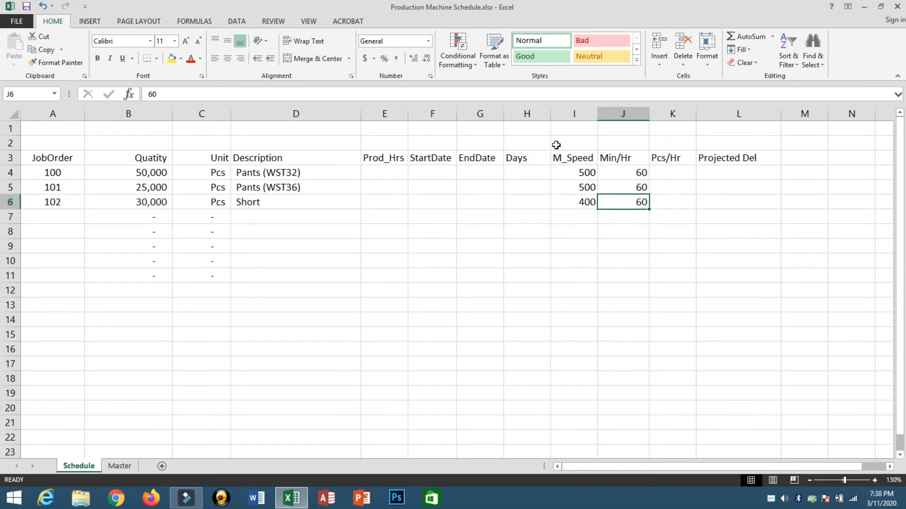
Select K4, the Pcs/Hr cell for job order 100.
key("Up")
key("Up")
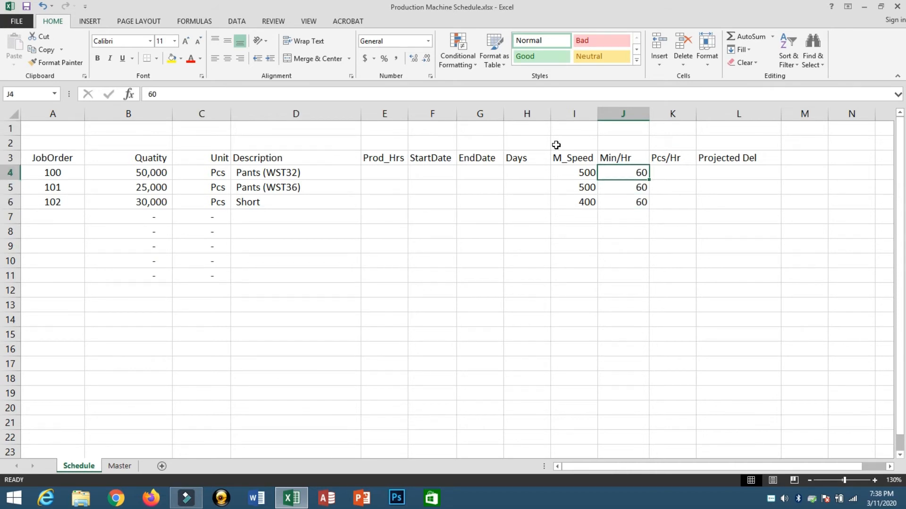
key("Right")
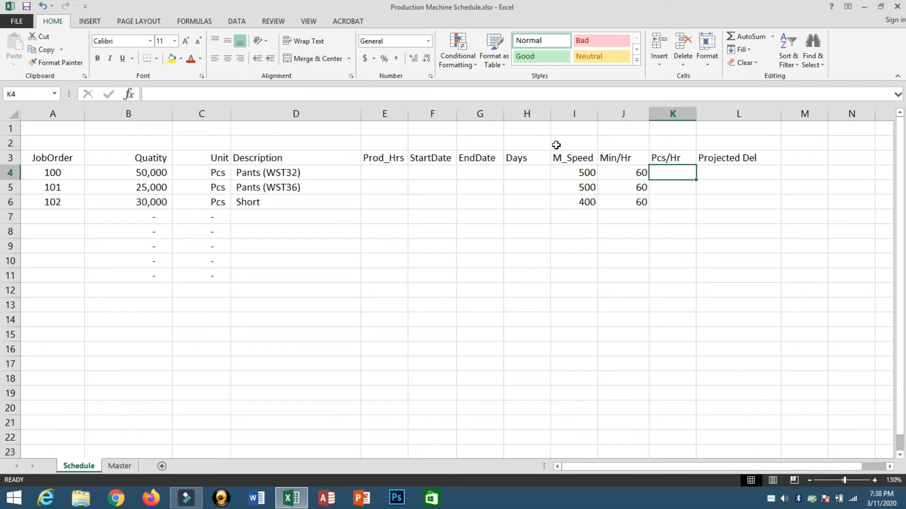
type("=")
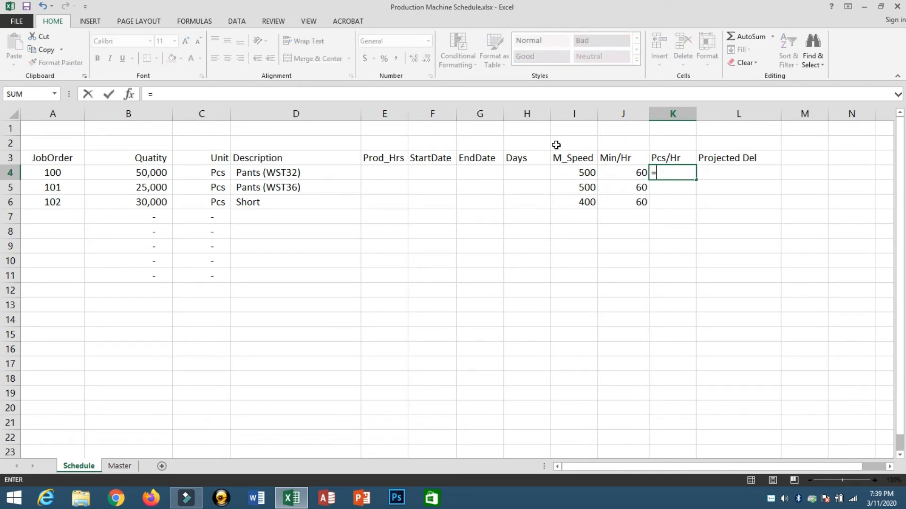
key("Left")
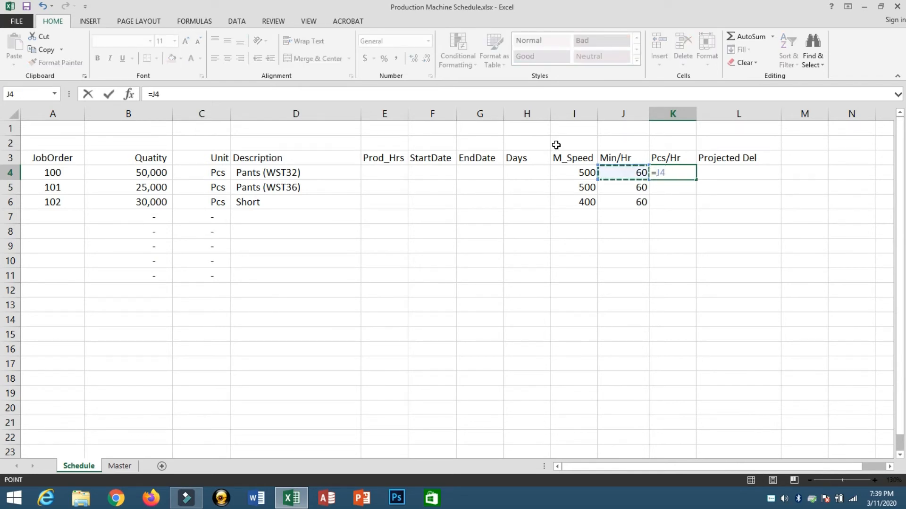
key("Escape")
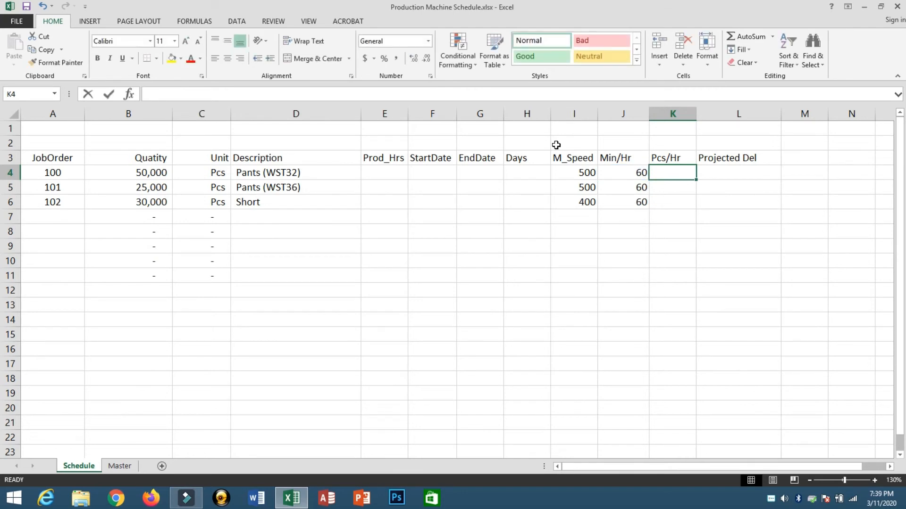
Enter the formula =I4*J4 in K4 to calculate Pcs/Hr from machine speed and minutes per hour.
type("=")
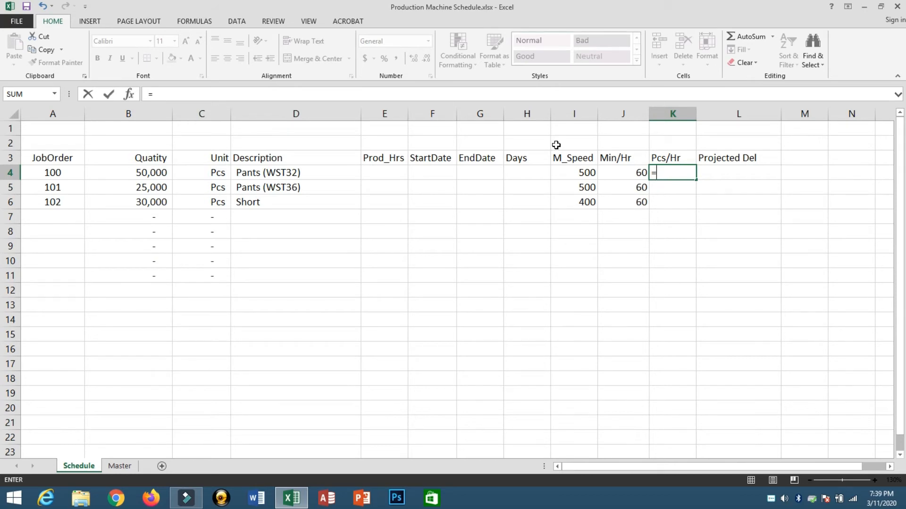
left_click(562, 176)
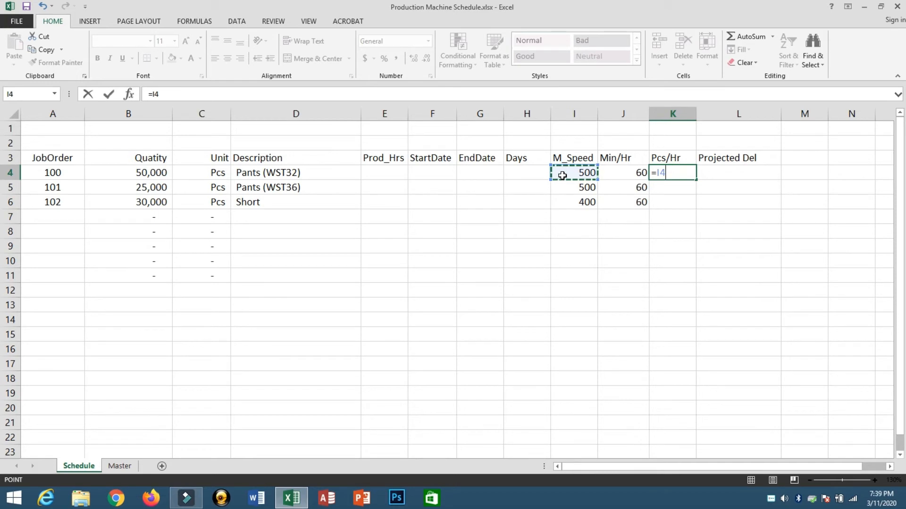
type("*")
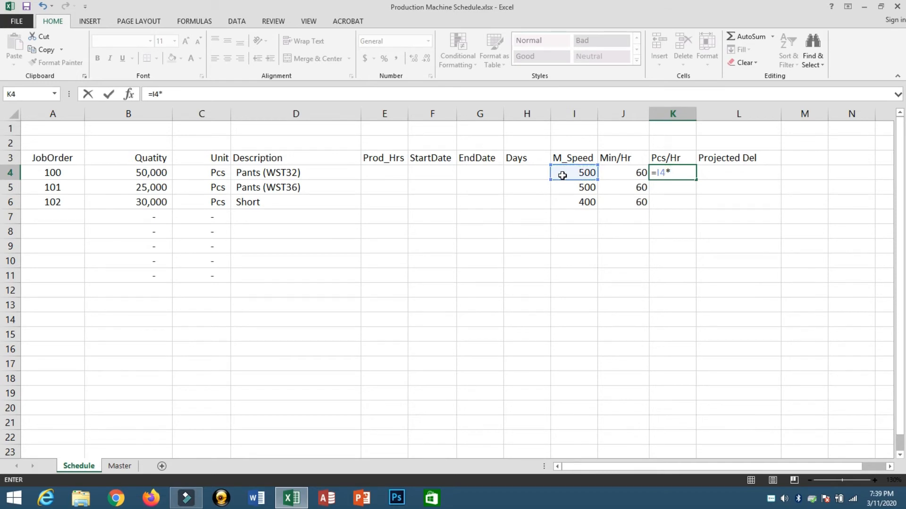
key("Left")
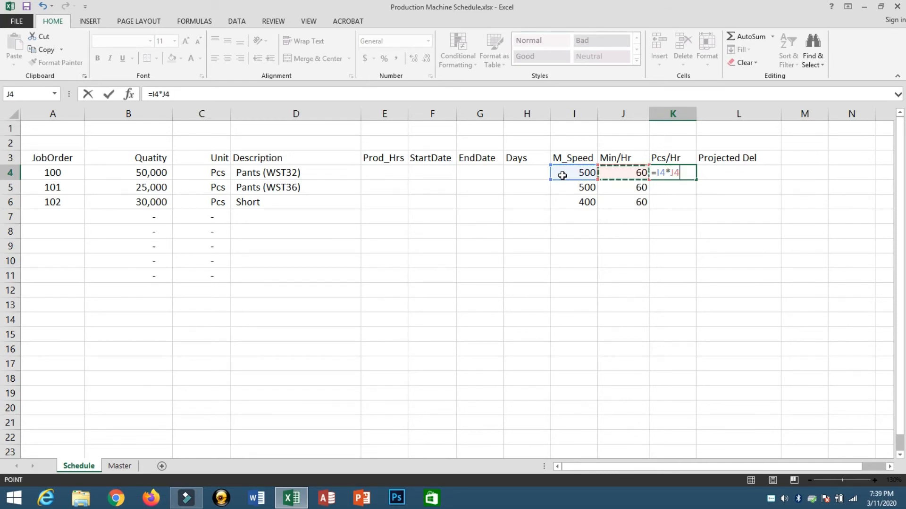
key("ctrl+Return")
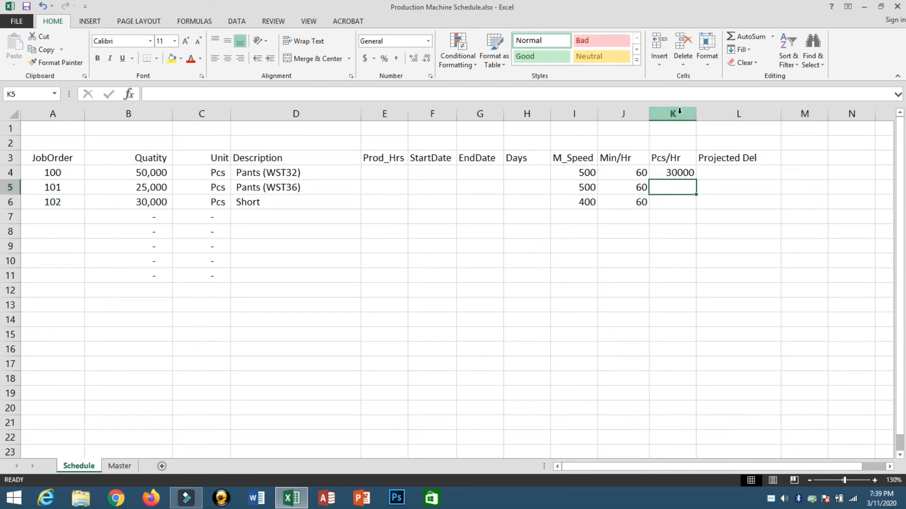
Format the Pcs/Hr column with comma style and no decimals, and fill K4's formula down through K6.
left_click(678, 114)
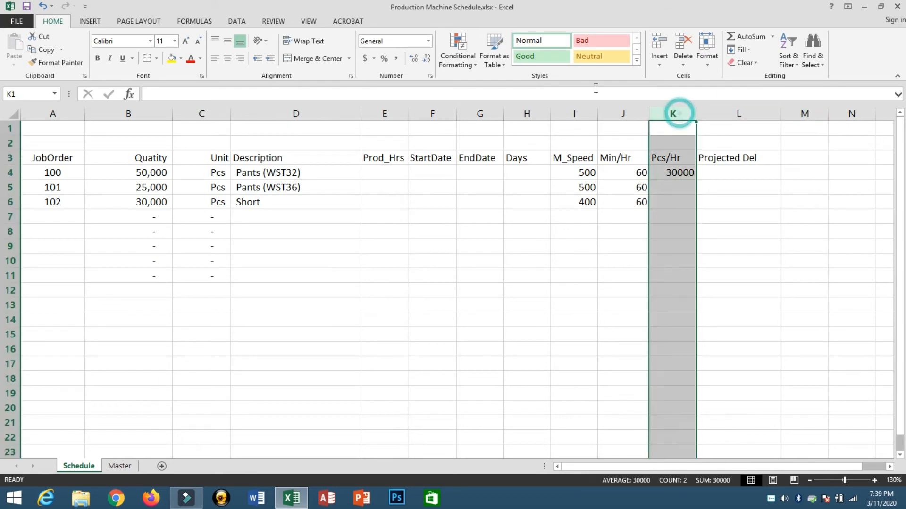
left_click(398, 58)
left_click(426, 58)
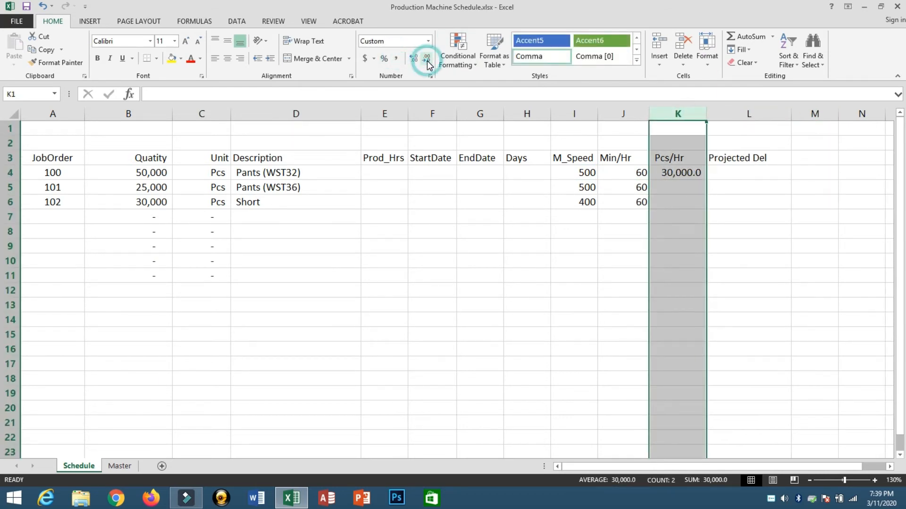
left_click(426, 59)
left_click(675, 174)
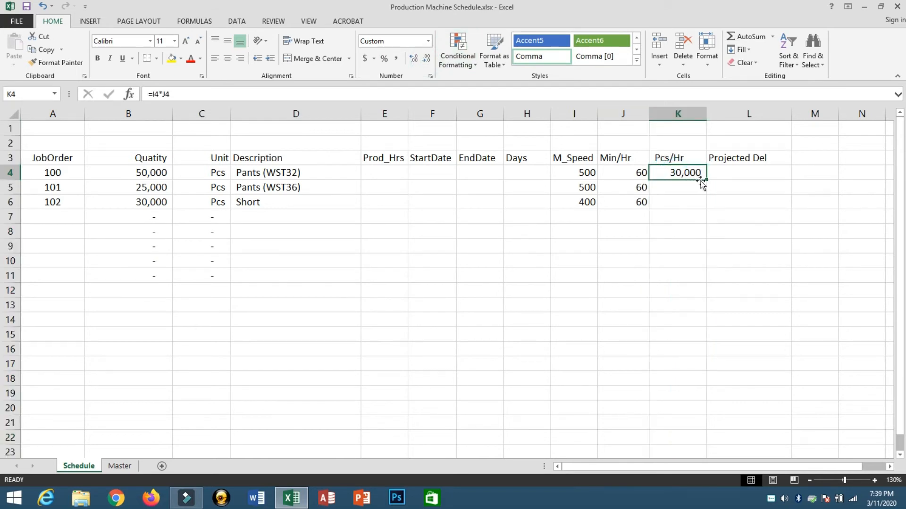
left_click_drag(708, 181, 699, 201)
Review the M_Speed, Min/Hr and Pcs/Hr values in rows 4 to 6 and the quantity of job order 100.
left_click(578, 171)
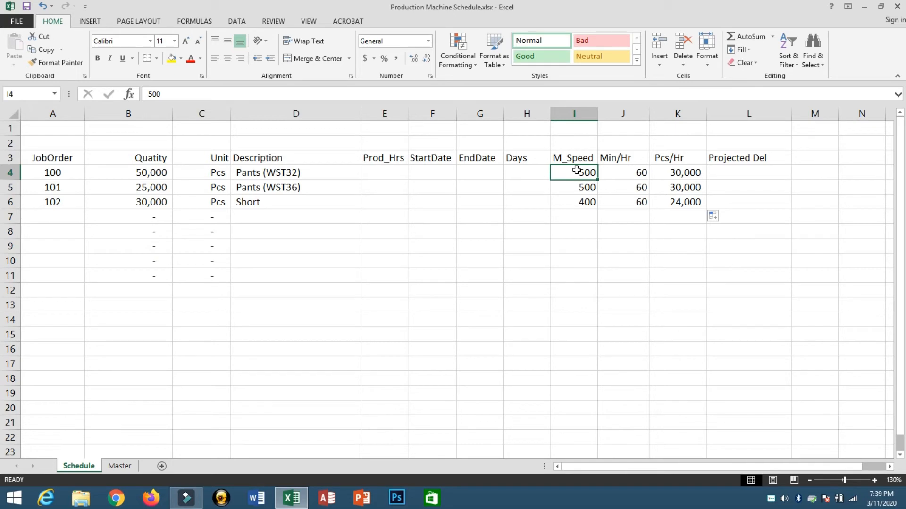
key("Right")
key("Right")
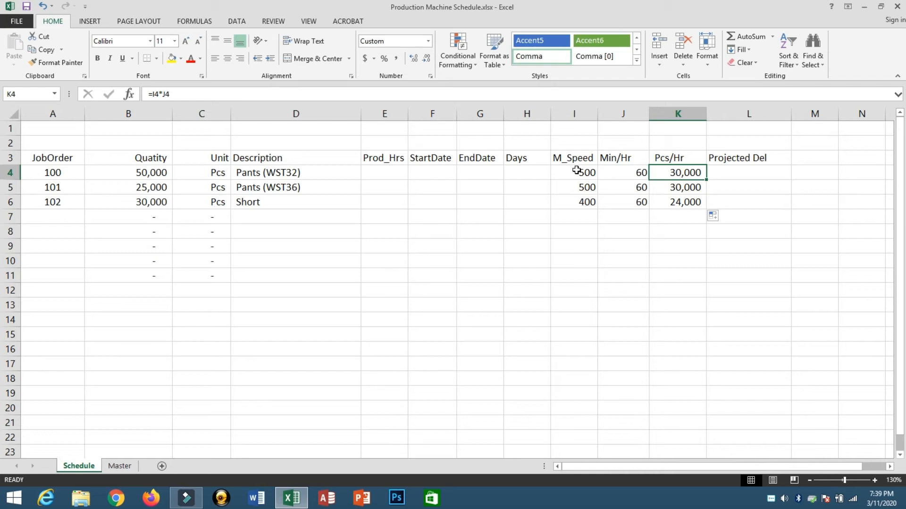
left_click(562, 171)
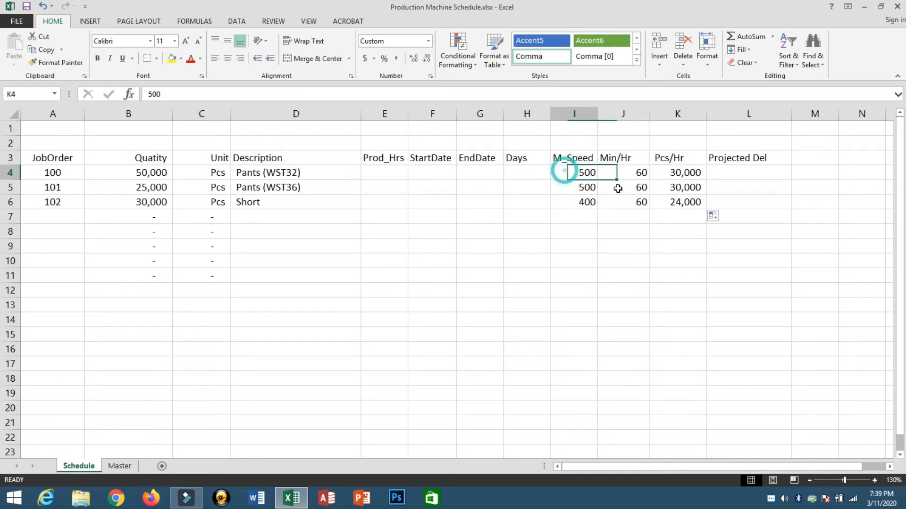
left_click(655, 200, "shift")
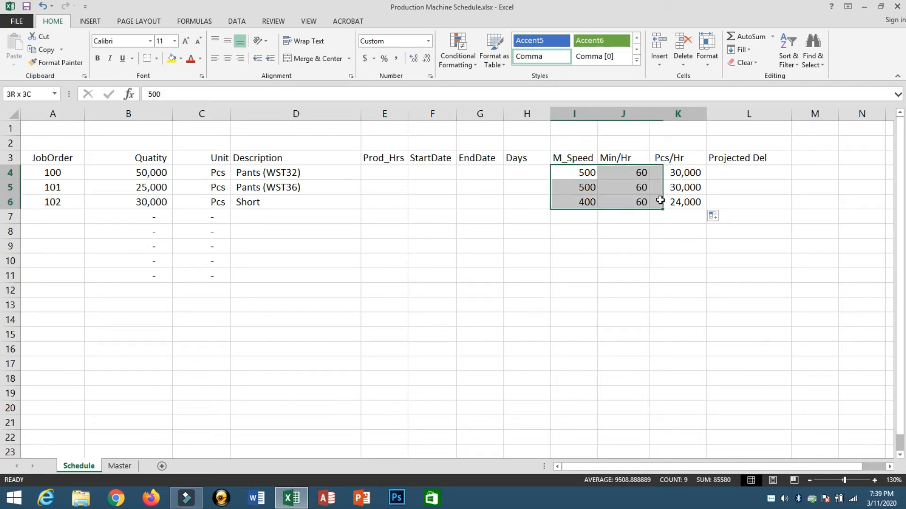
left_click(574, 171)
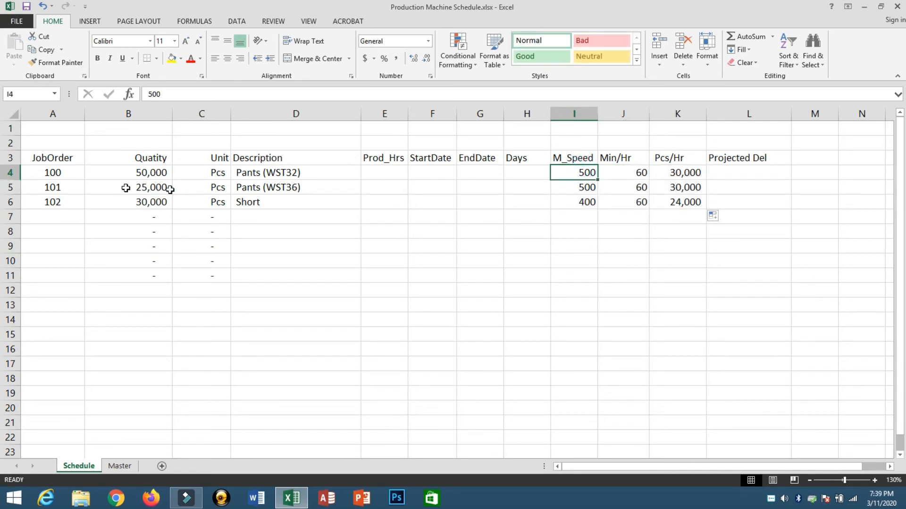
left_click(15, 172)
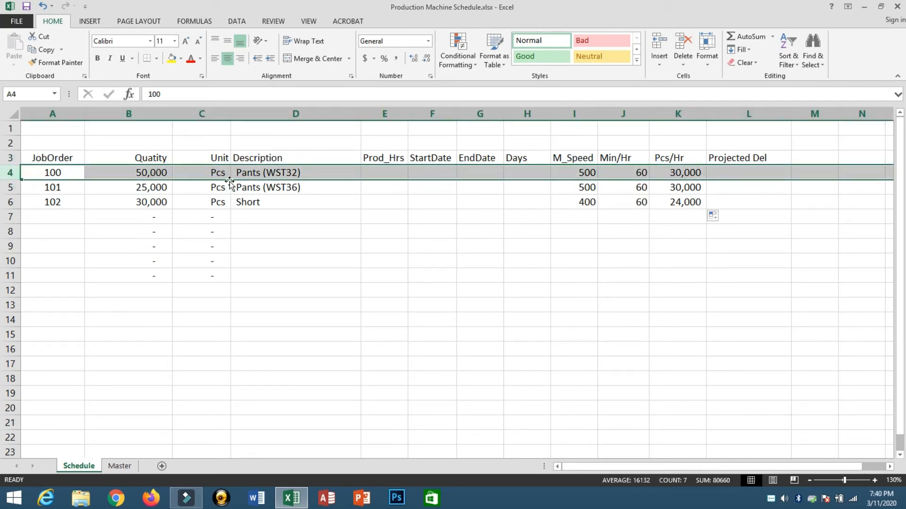
left_click(159, 173)
Enter =B4/K4 in E4 to divide quantity by Pcs/Hr for Prod_Hrs, and fill it down through E6.
left_click(390, 167)
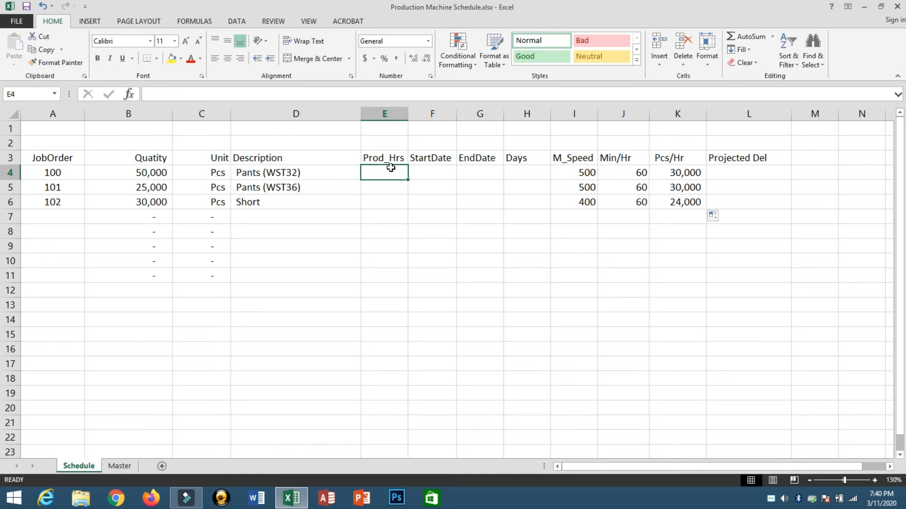
type("=")
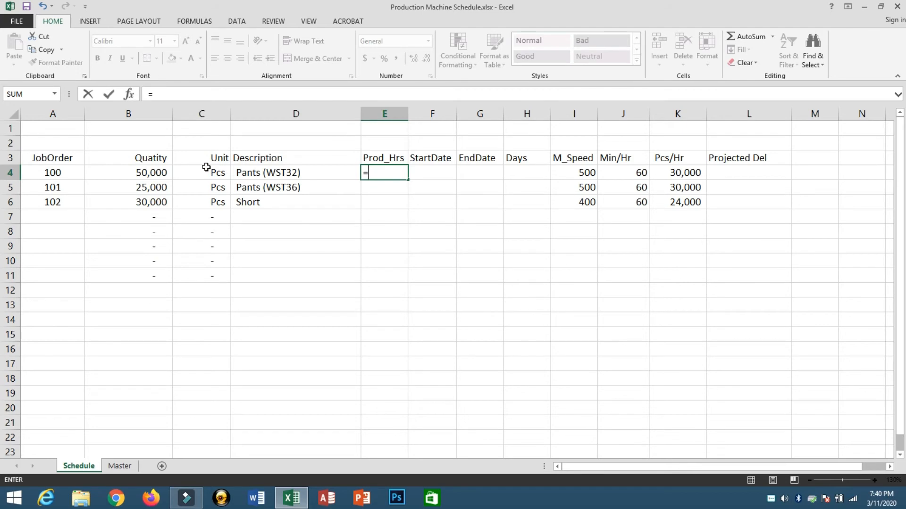
left_click(148, 173)
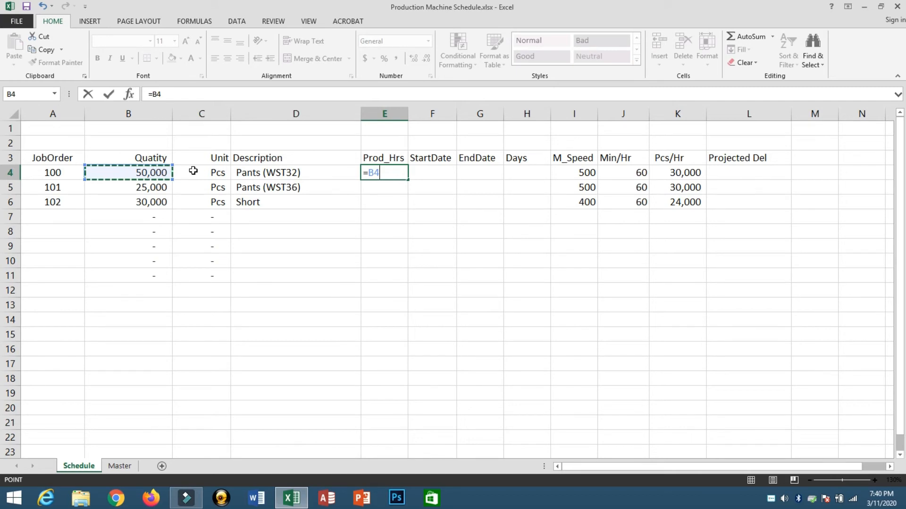
type("/")
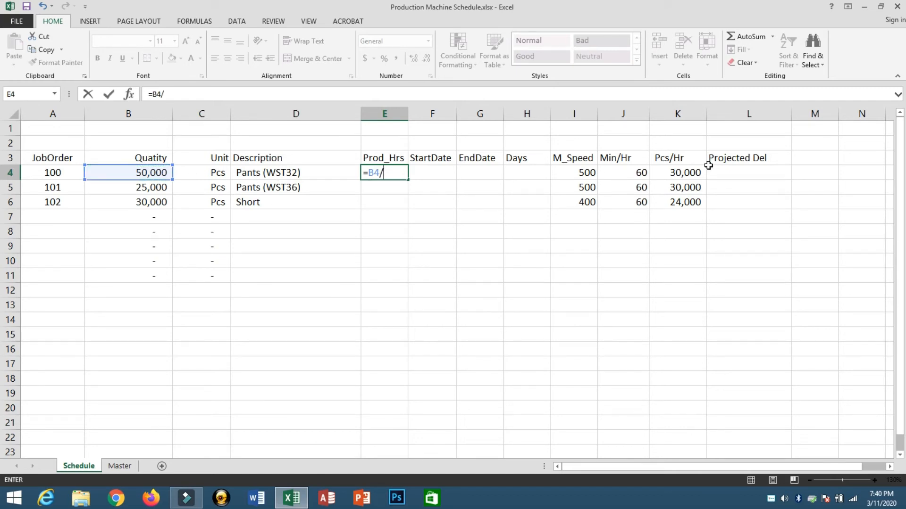
left_click(656, 173)
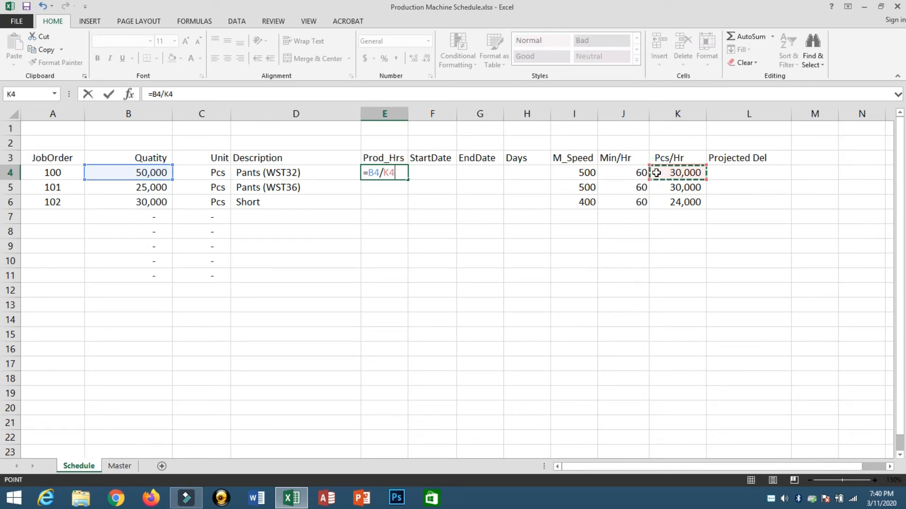
key("Return")
key("Up")
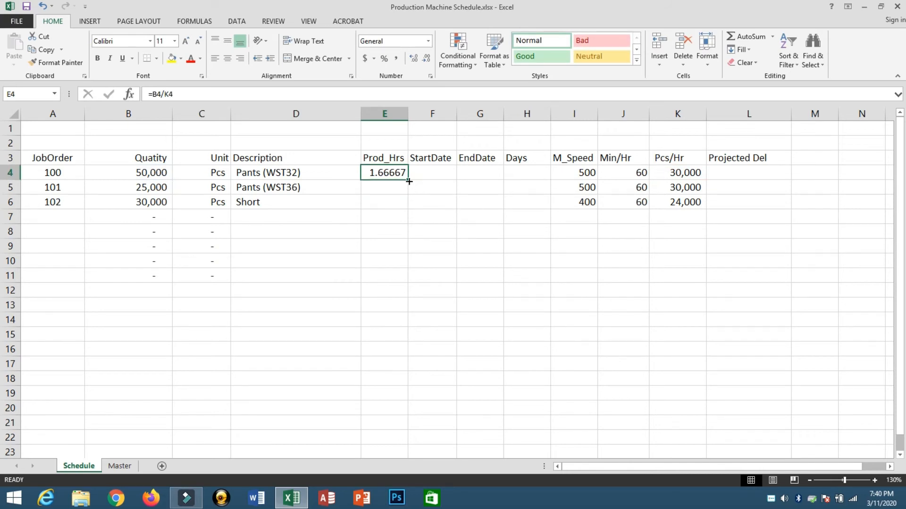
left_click_drag(408, 180, 410, 210)
Apply comma style with two decimals to the Prod_Hrs column and narrow the Unit column slightly.
left_click(373, 112)
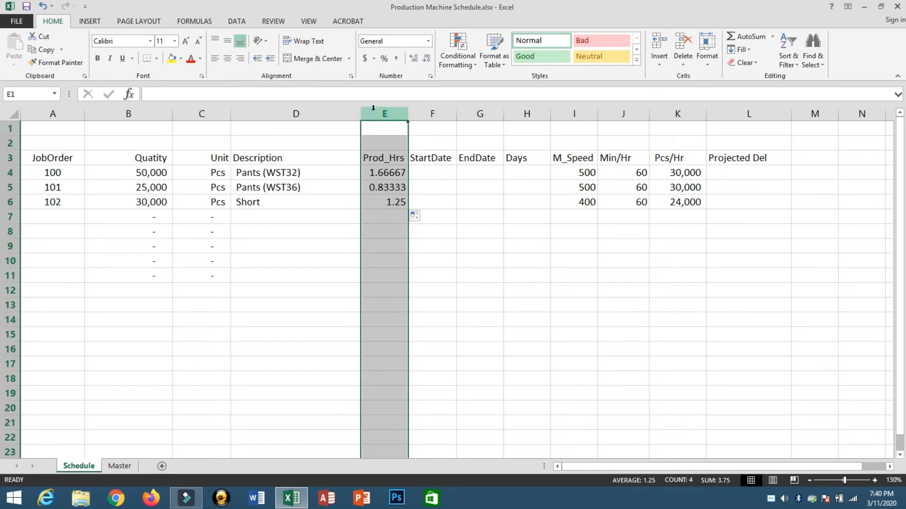
left_click(396, 59)
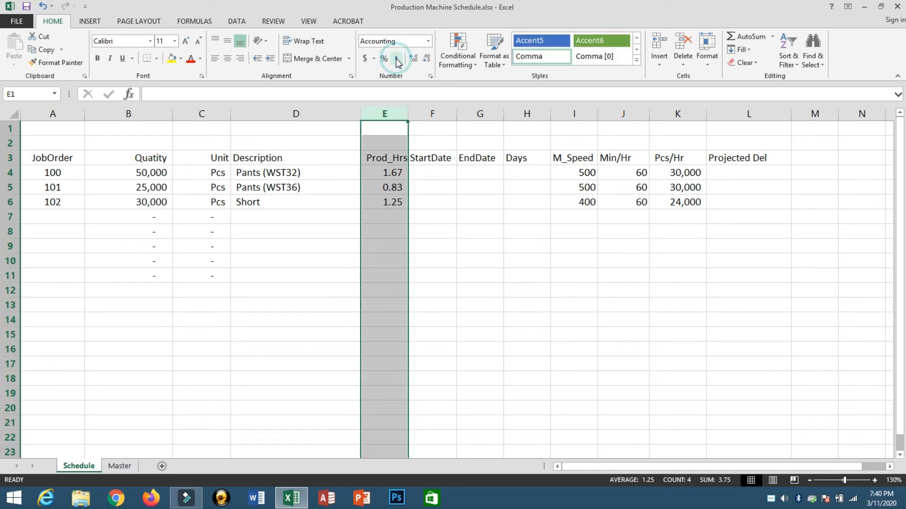
left_click(396, 173)
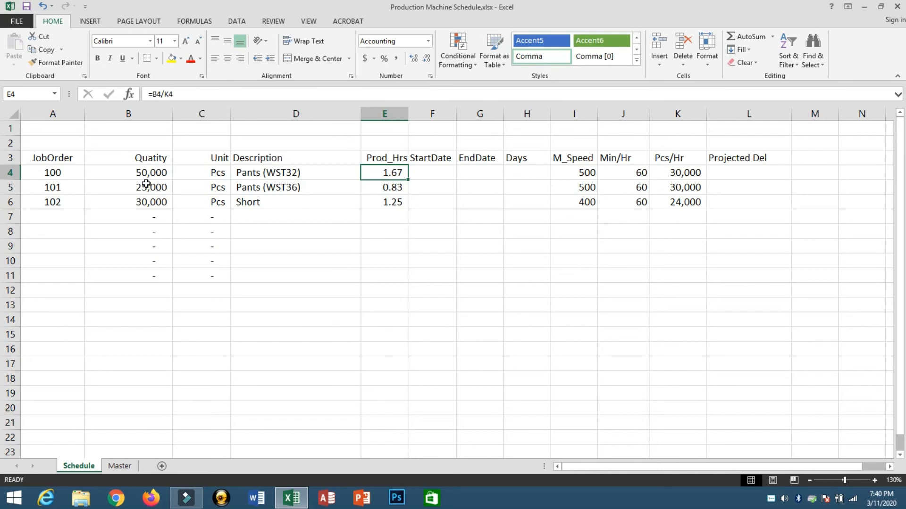
left_click_drag(230, 114, 228, 114)
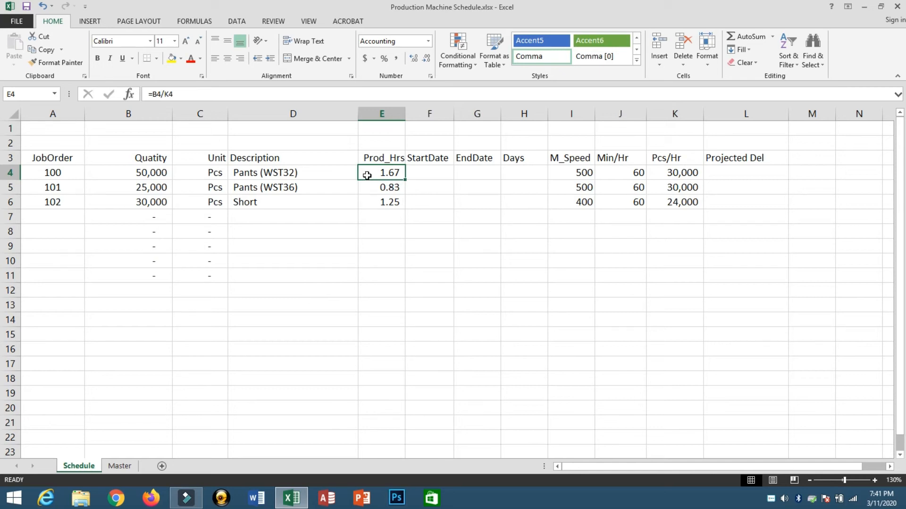
Insert the current date, 3/11/2020, as the StartDate in F4 and widen the StartDate and EndDate columns.
key("Right")
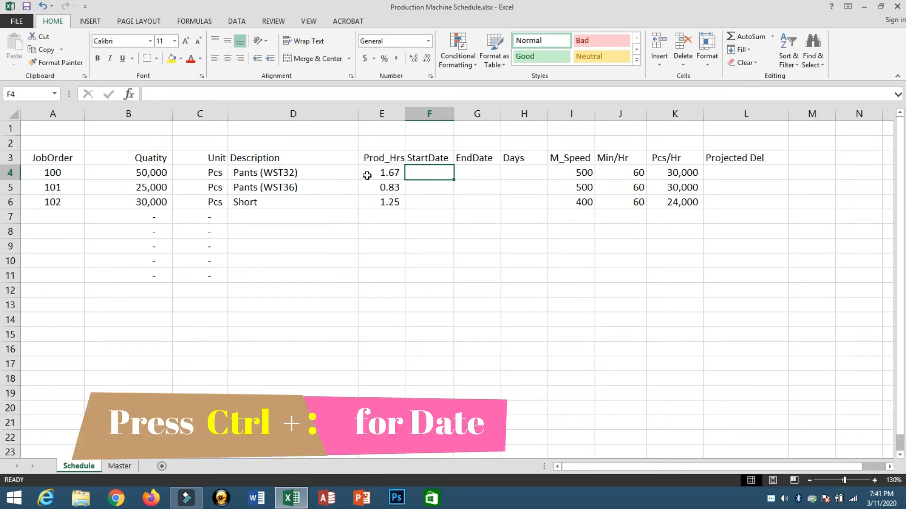
key("ctrl+semicolon")
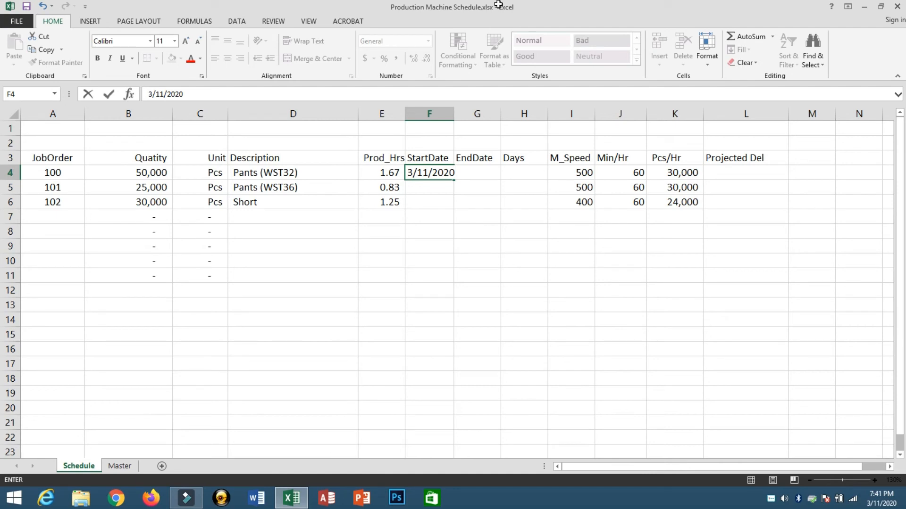
key("Return")
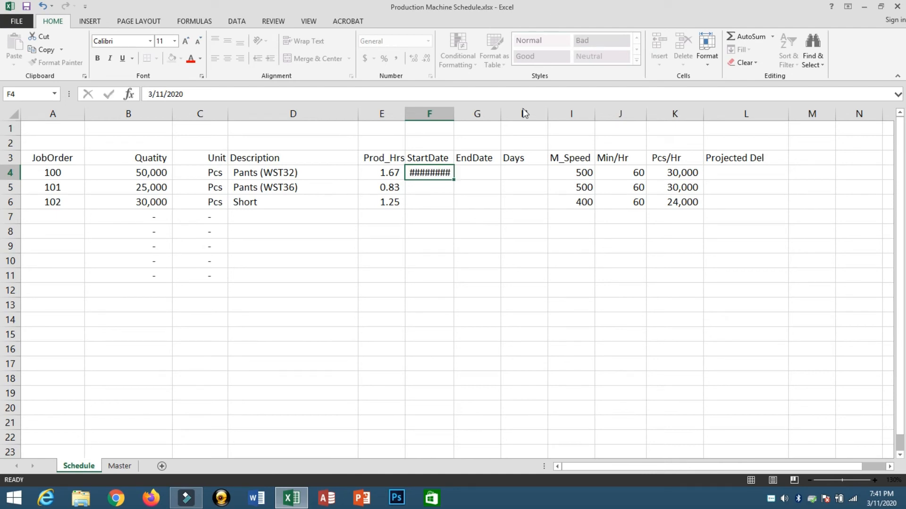
key("Down")
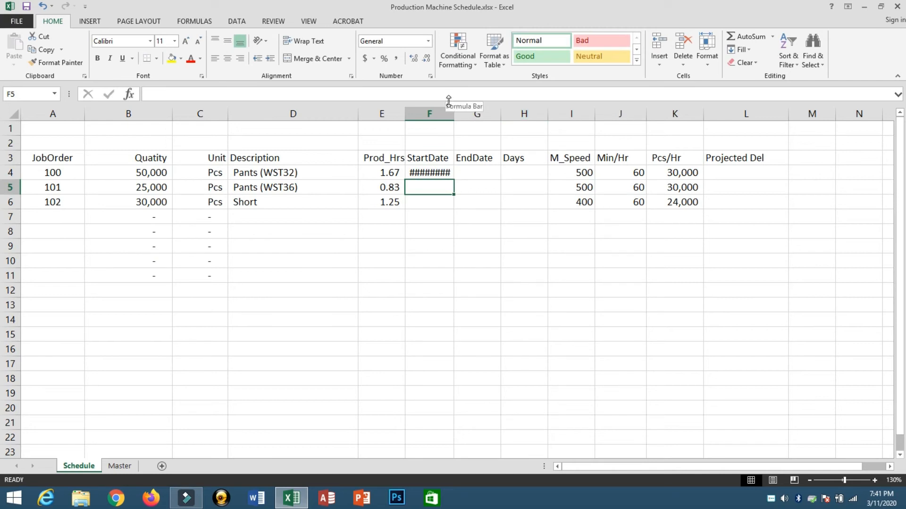
left_click(465, 126)
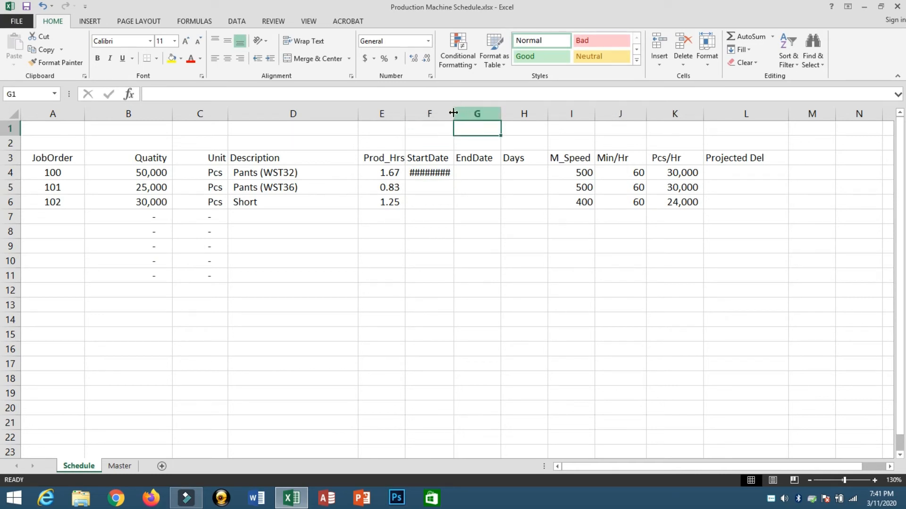
left_click_drag(456, 113, 552, 114)
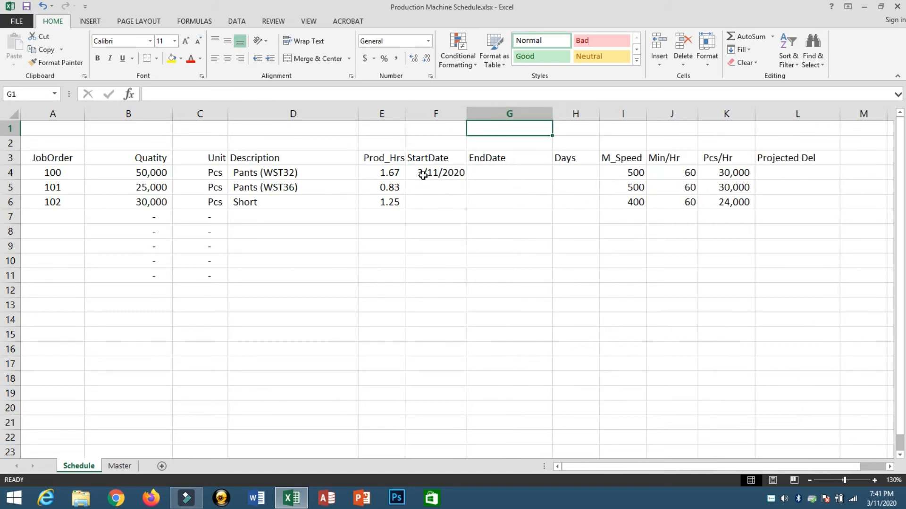
Apply the custom number format m/yy h:mm AM/PM;@ to the StartDate in F4 and widen the StartDate column to fit.
left_click(423, 175)
left_click_drag(466, 114, 471, 114)
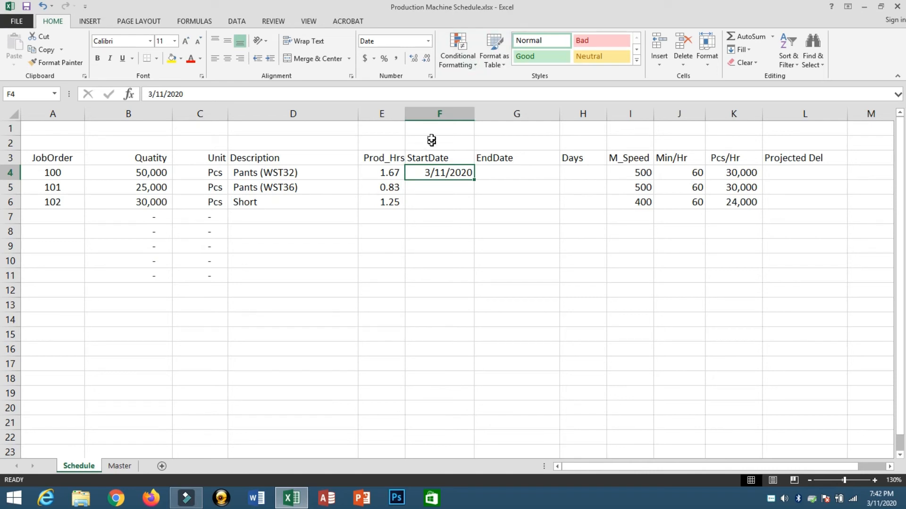
left_click(428, 41)
left_click(443, 329)
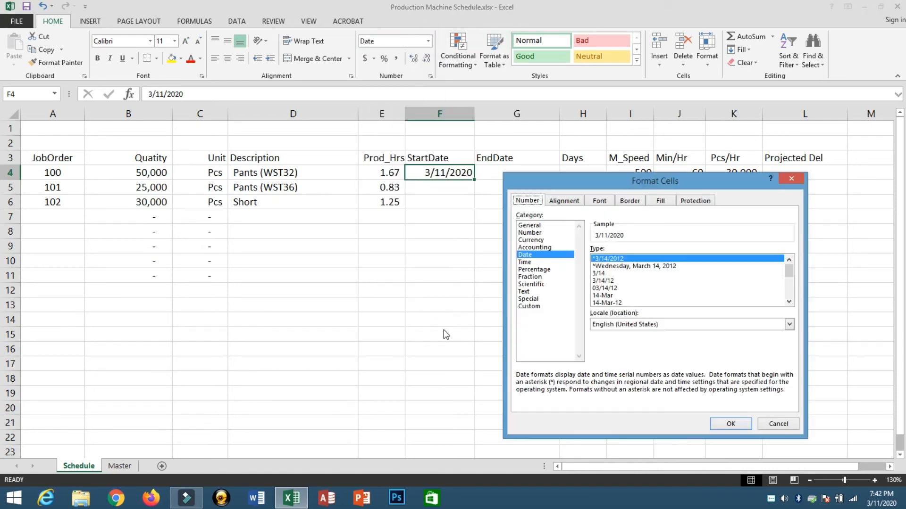
left_click(529, 306)
left_click(623, 260)
key("BackSpace")
key("BackSpace")
key("BackSpace")
key("BackSpace")
key("BackSpace")
key("BackSpace")
key("BackSpace")
key("BackSpace")
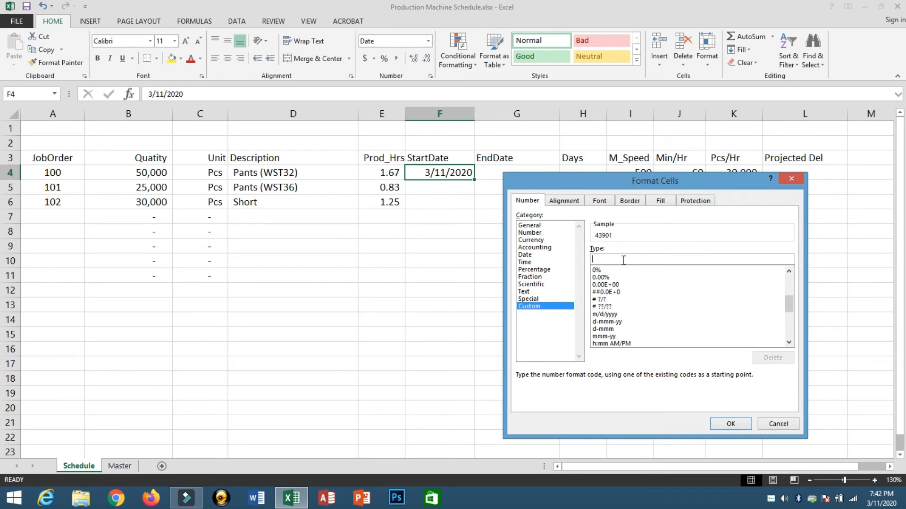
type("m/yy h:mm AM/PM;@")
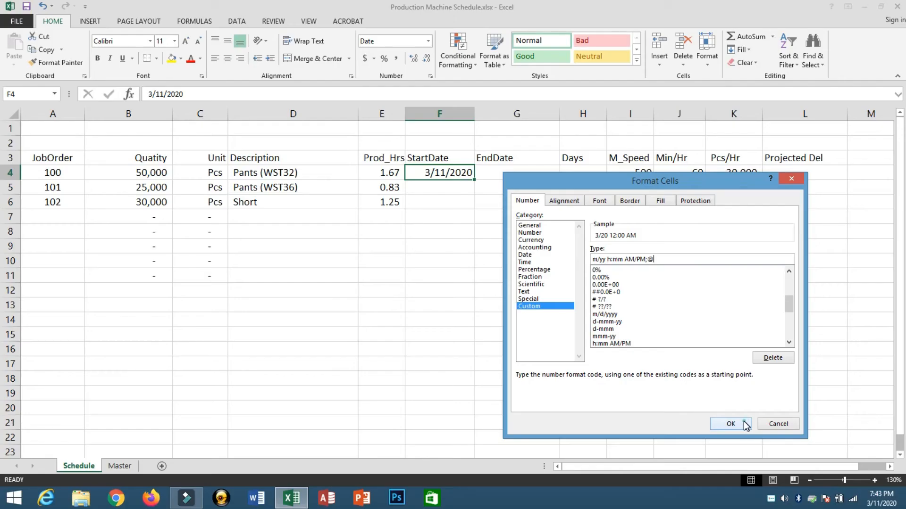
left_click(745, 425)
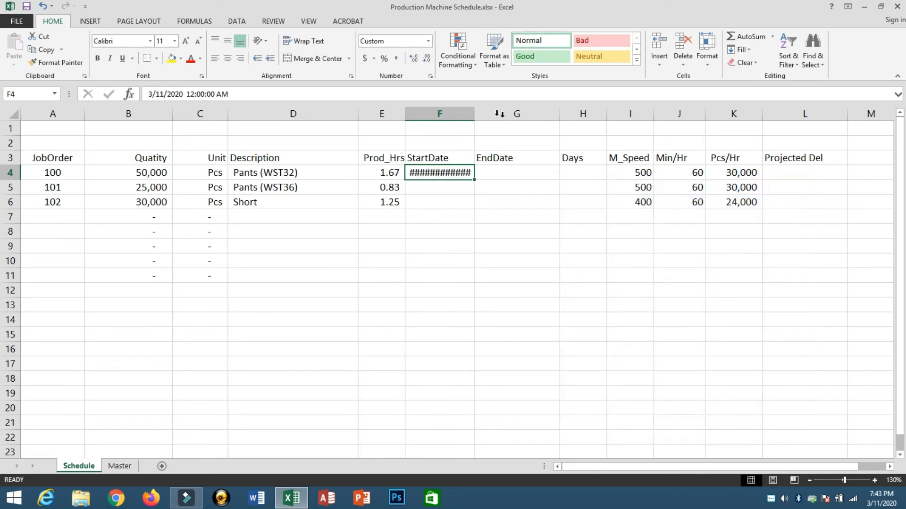
left_click_drag(478, 112, 490, 115)
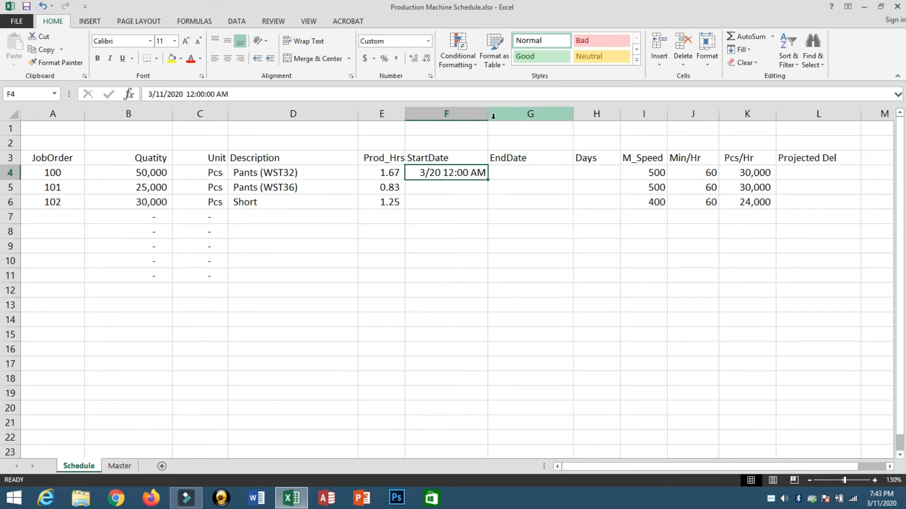
left_click_drag(489, 115, 493, 115)
Enter =F4+E4/24 in G4 to calculate the EndDate from the StartDate and Prod_Hrs.
key("Right")
type("=")
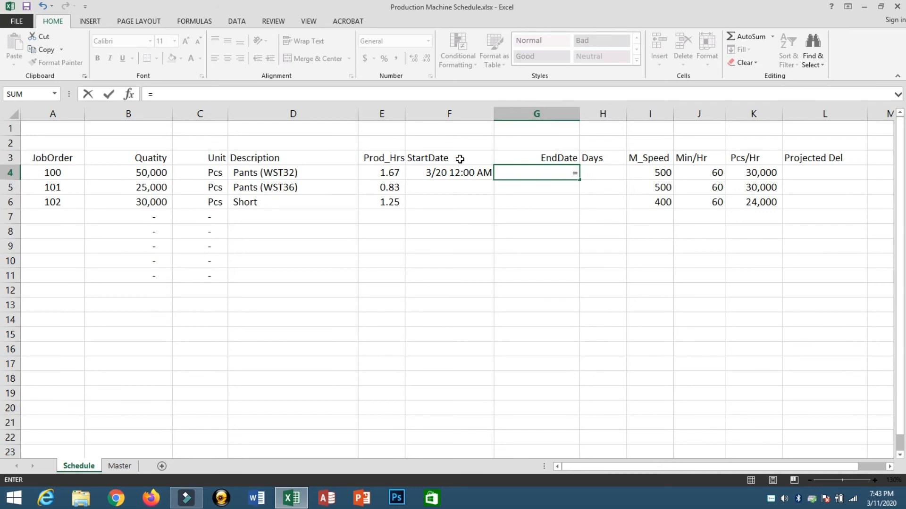
left_click(440, 172)
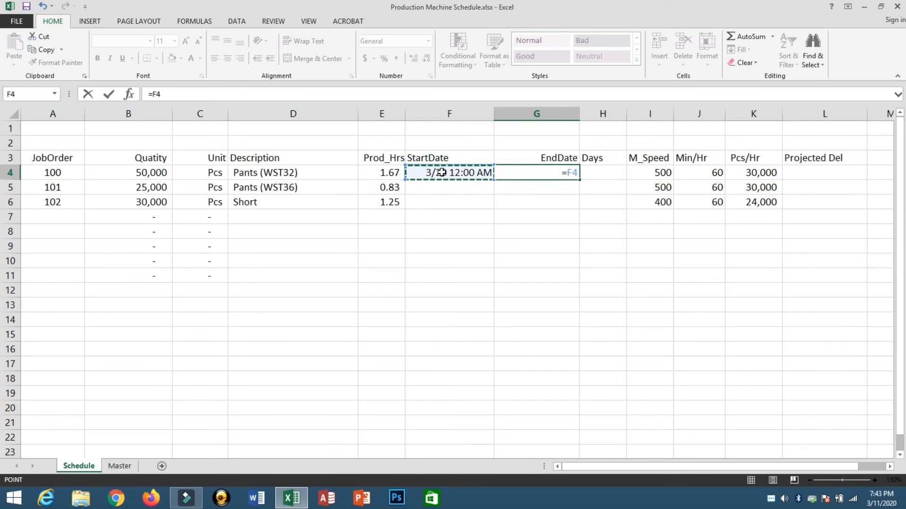
type("+")
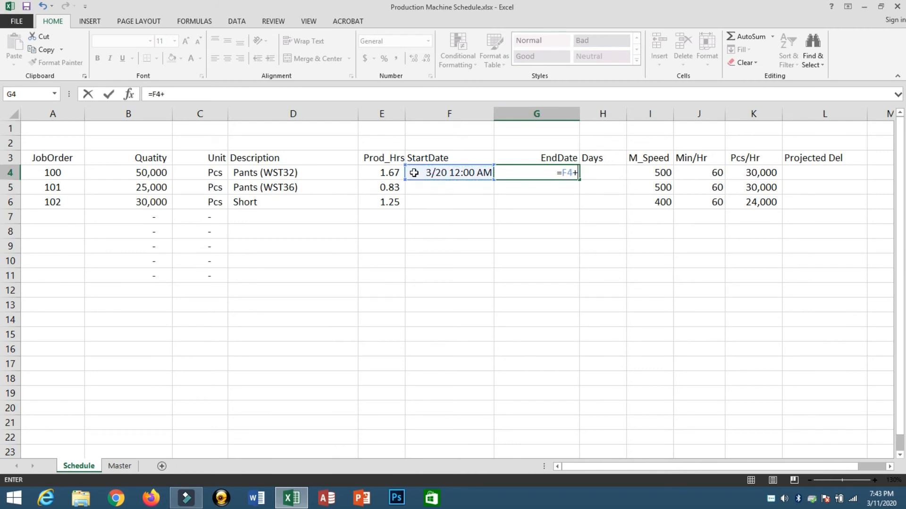
left_click(384, 173)
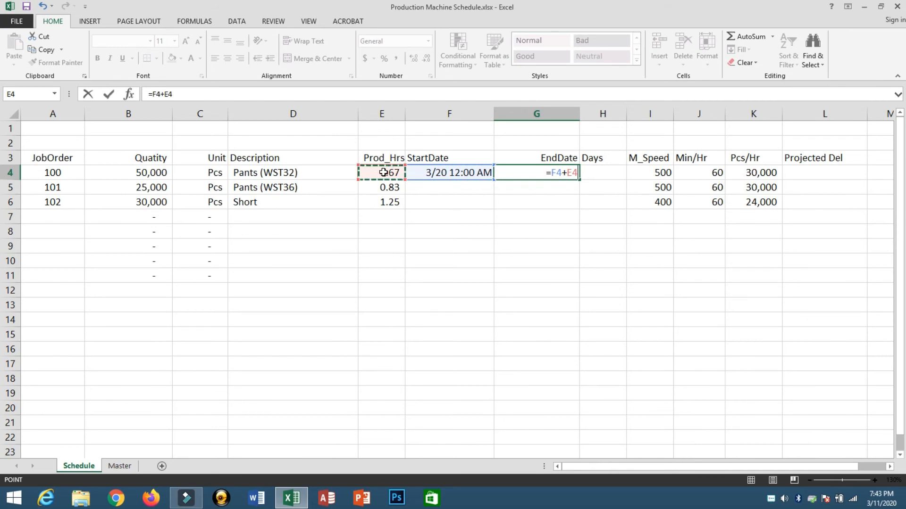
type("/")
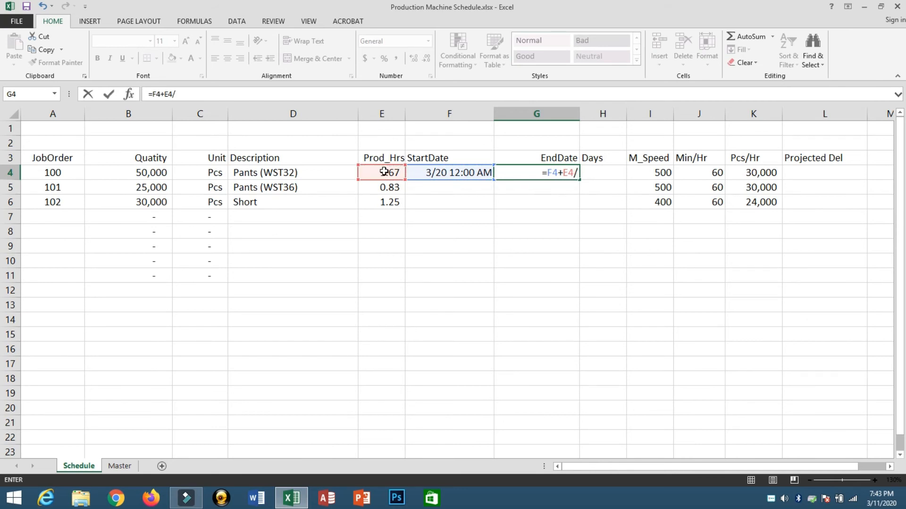
type("24")
key("Return")
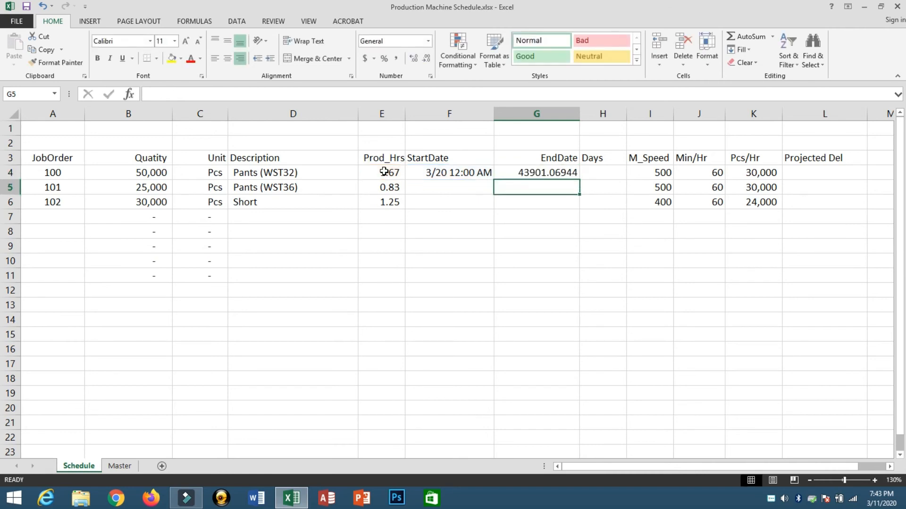
Copy the date and time format of F4 to the EndDate in G4.
left_click(475, 174)
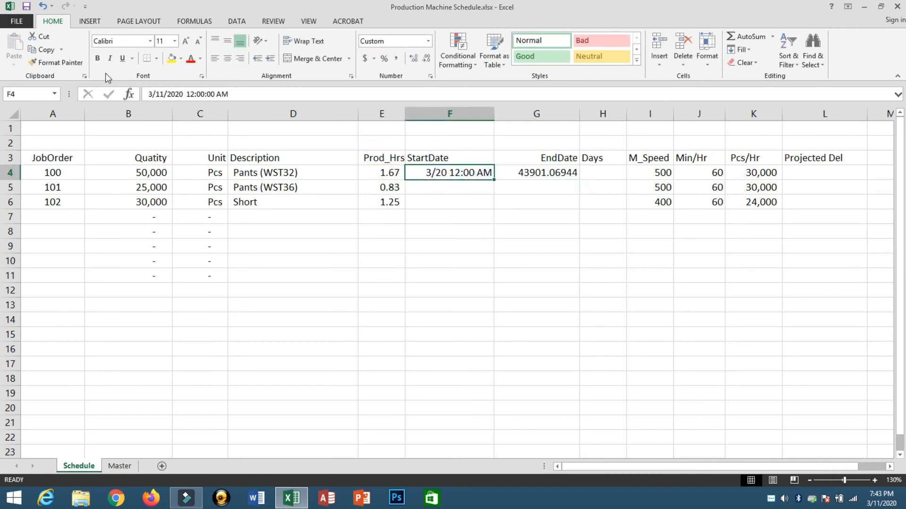
left_click(60, 63)
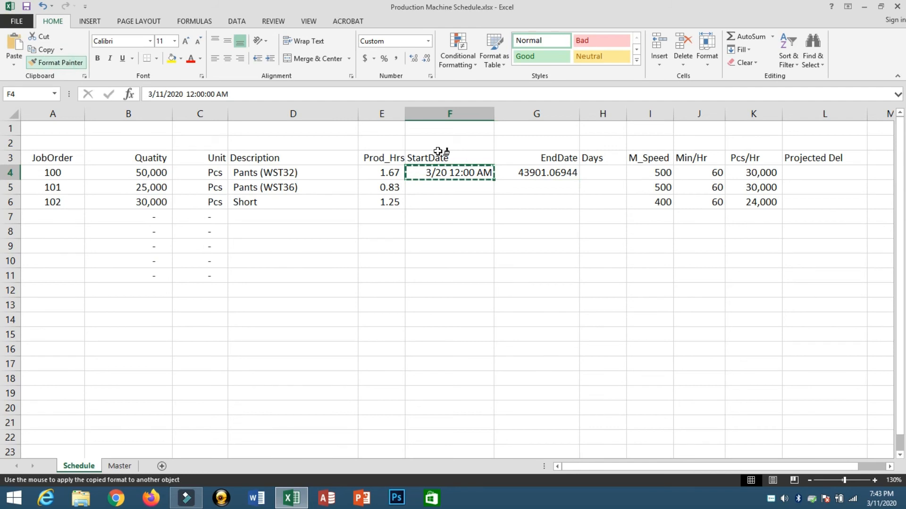
left_click(515, 172)
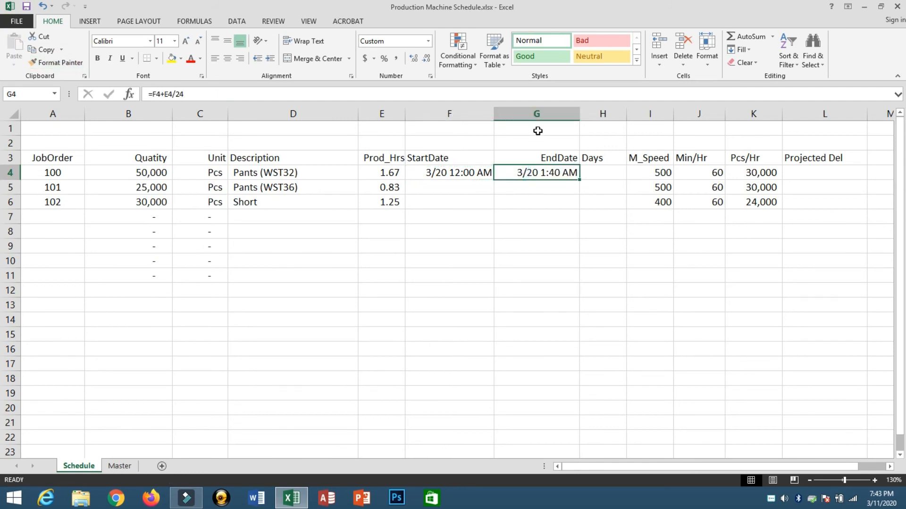
Change the custom format of the StartDate in F4 to d/m/yy h:mm AM/PM;@ and fill the cell down through F6.
left_click(463, 173)
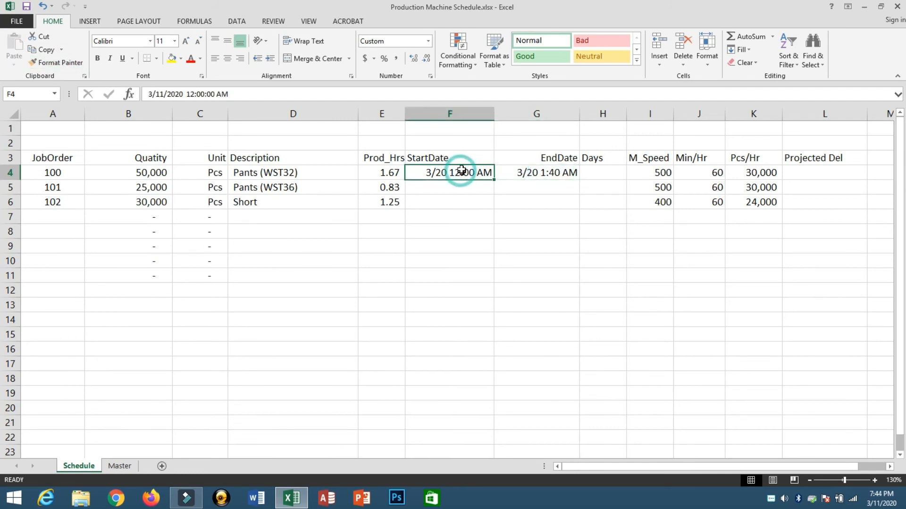
left_click(428, 41)
left_click(410, 331)
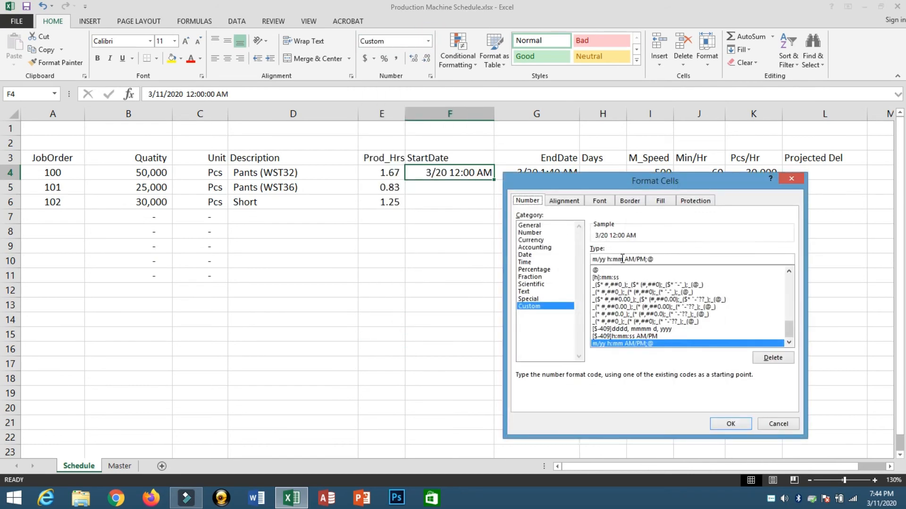
left_click(594, 260)
type("D")
key("BackSpace")
type("d")
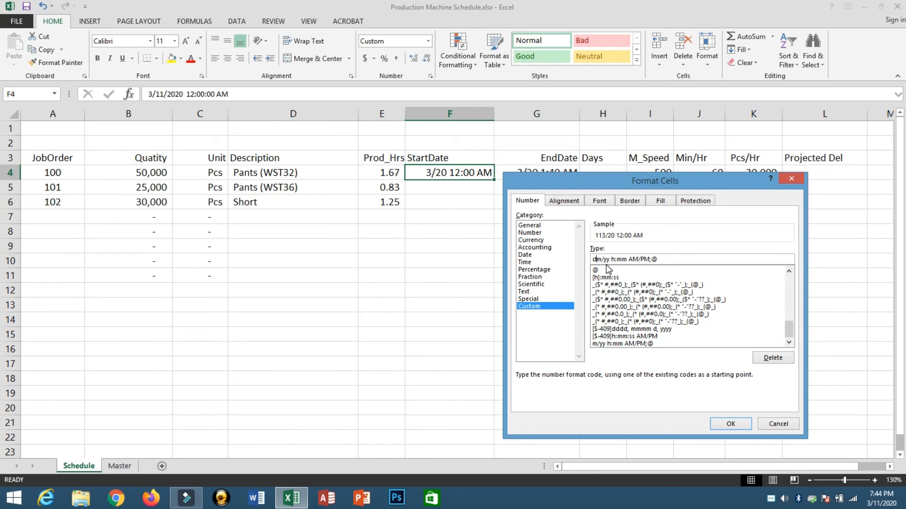
type("/")
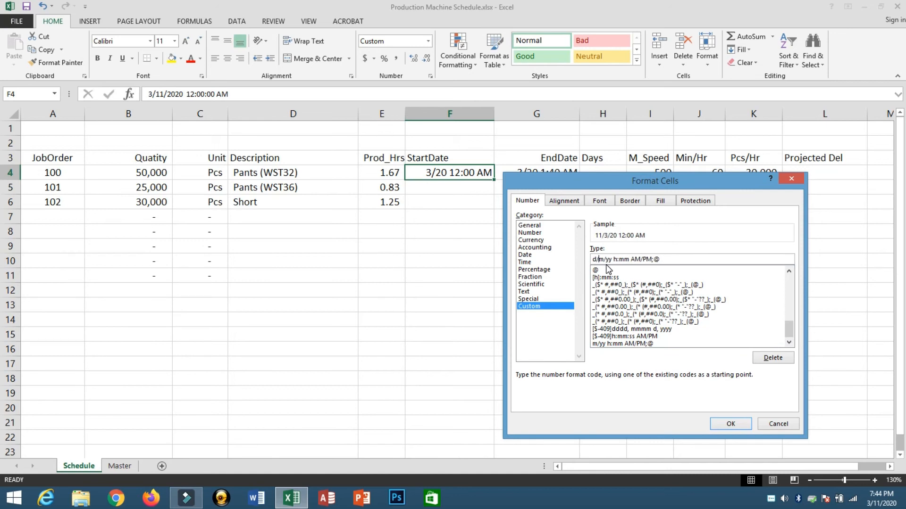
left_click(740, 424)
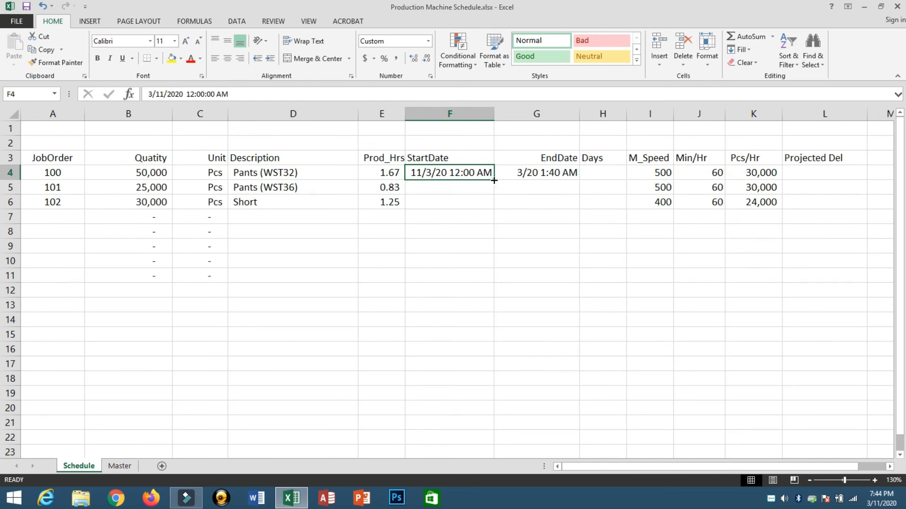
left_click_drag(494, 180, 491, 206)
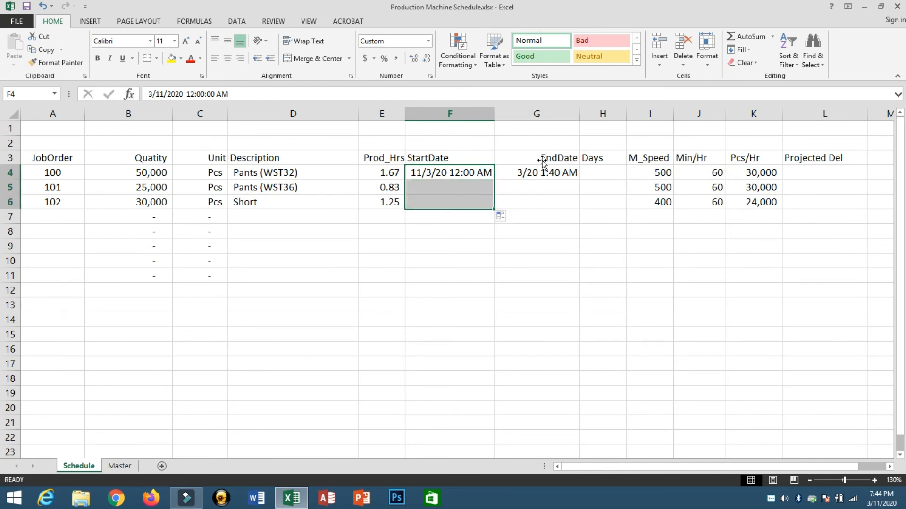
Paint the day-first StartDate format onto G4 and fill the EndDate formula down through G6.
left_click(462, 173)
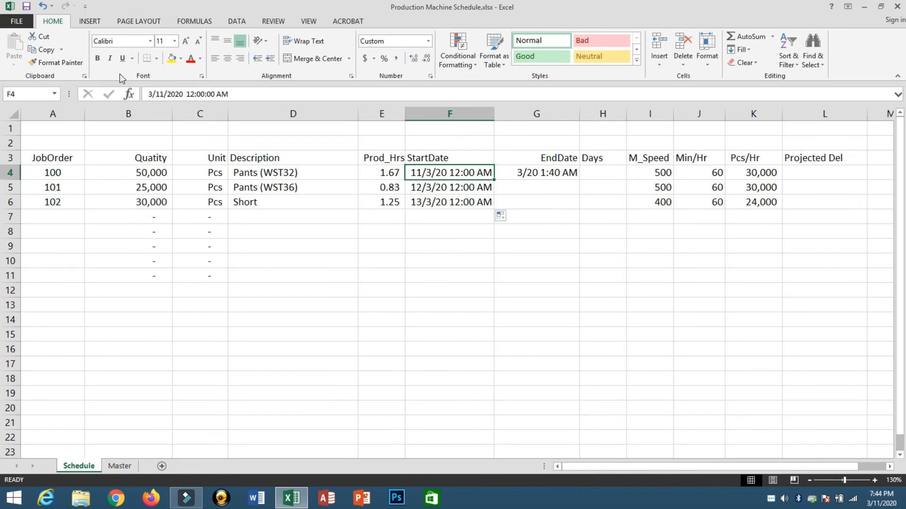
left_click(71, 66)
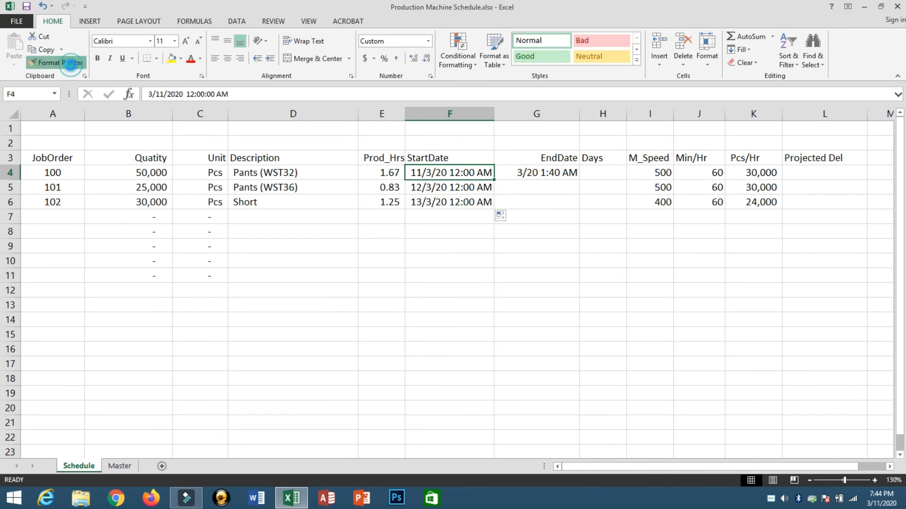
left_click(530, 172)
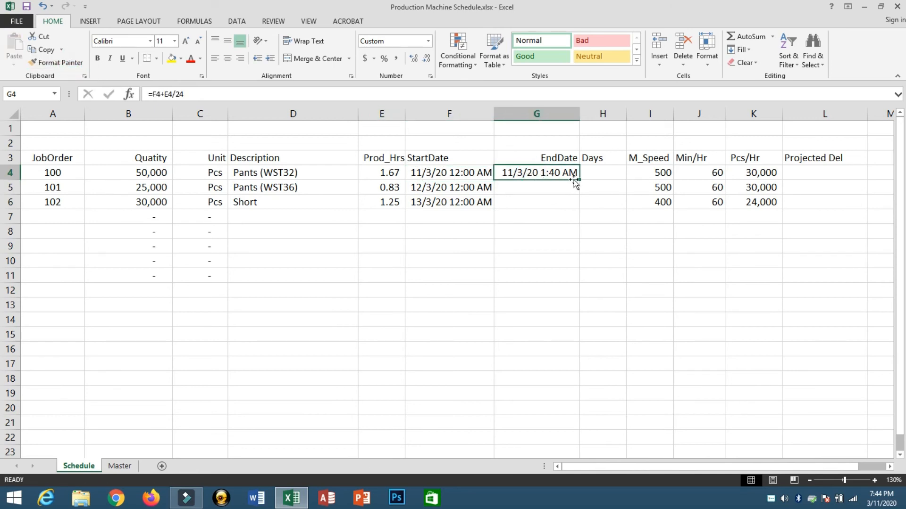
left_click_drag(578, 179, 579, 210)
Check the filled EndDate formulas in G5 and G6 against G4.
left_click(546, 188)
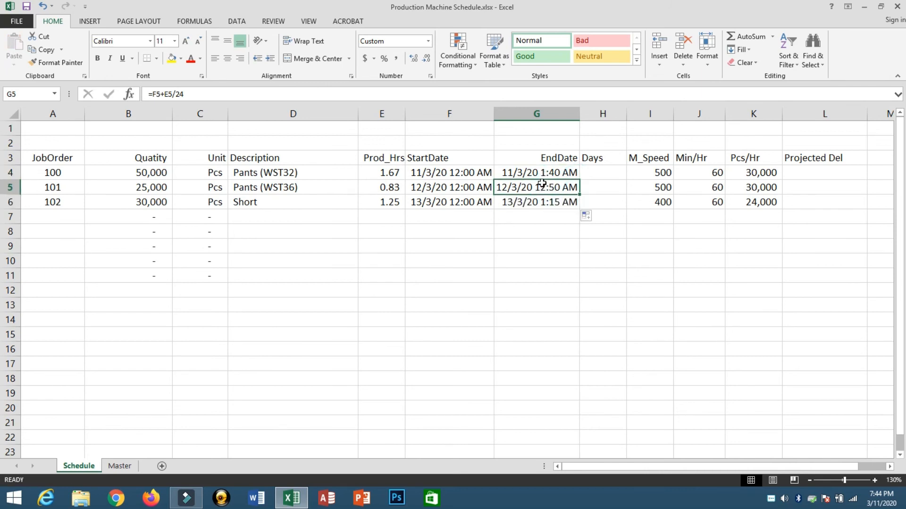
double_click(543, 185)
key("Escape")
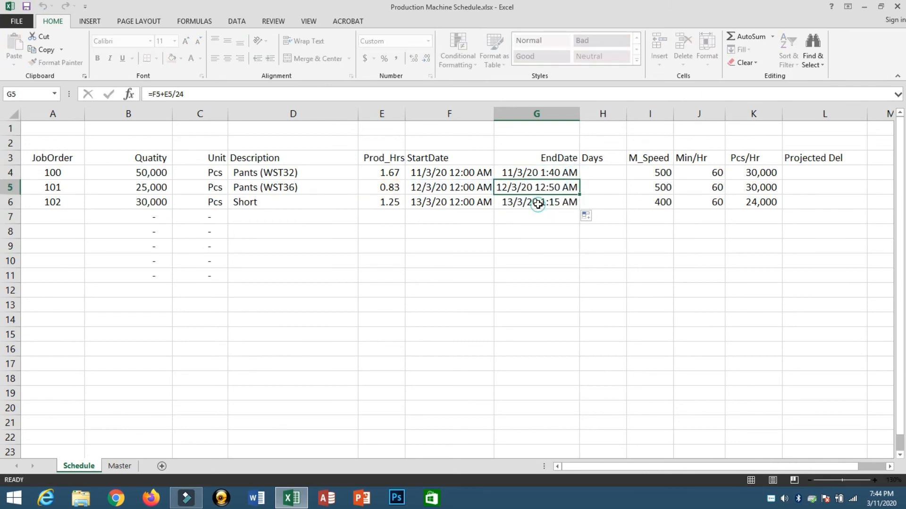
left_click(538, 204)
double_click(538, 204)
left_click(530, 175)
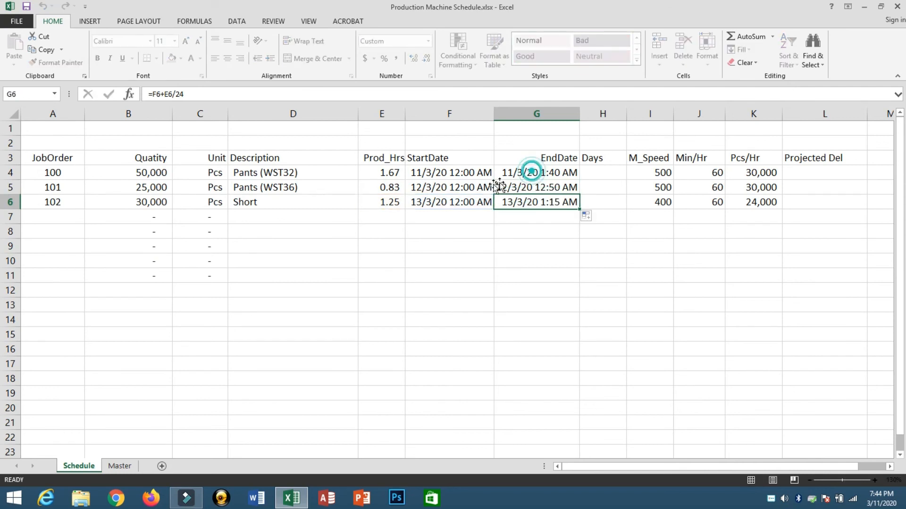
Enter =G4 in F5 so job order 101 starts at the previous EndDate, and fill it down to F6.
left_click(440, 189)
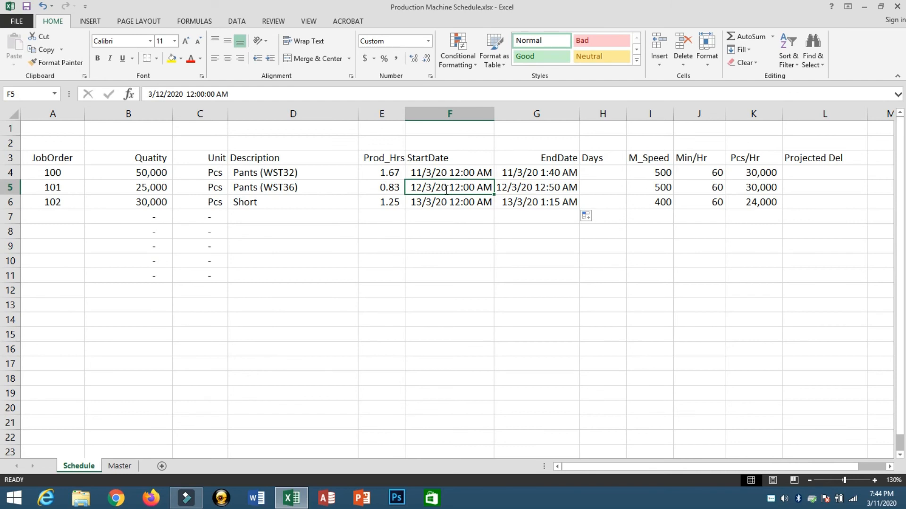
type("=")
key("Up")
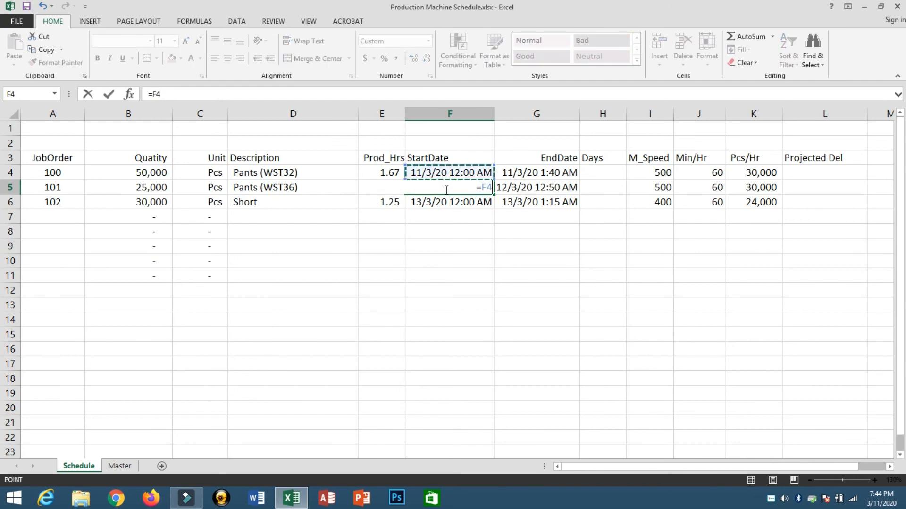
key("Right")
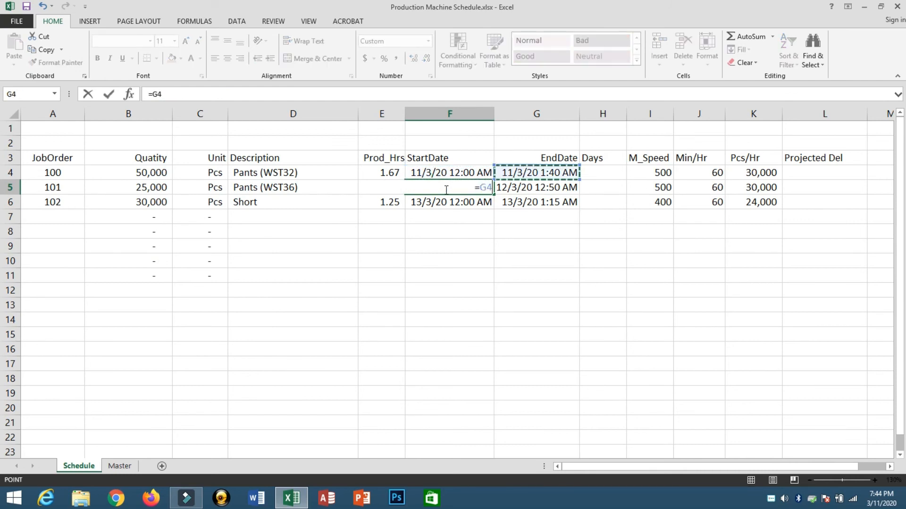
key("Return")
key("ctrl+d")
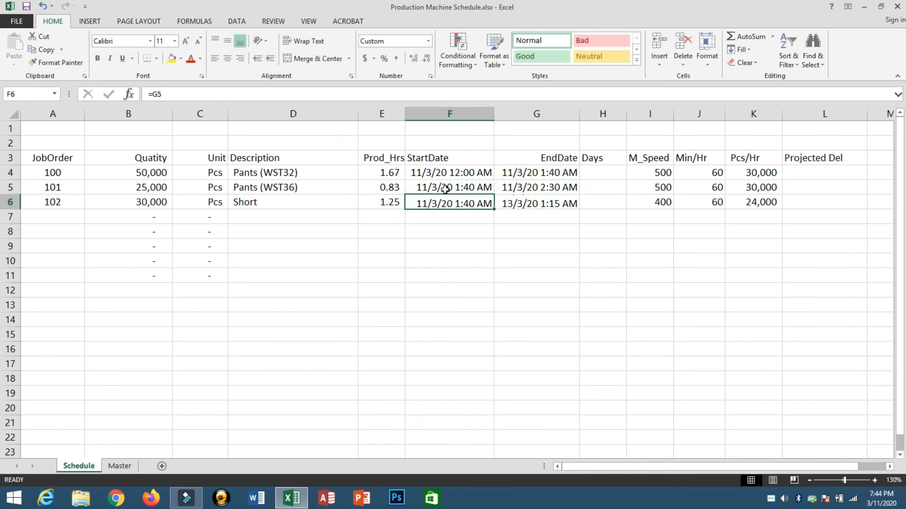
Review the StartDate values in F4 and F5 and the quantity and Prod_Hrs of job order 101.
key("Up")
key("Up")
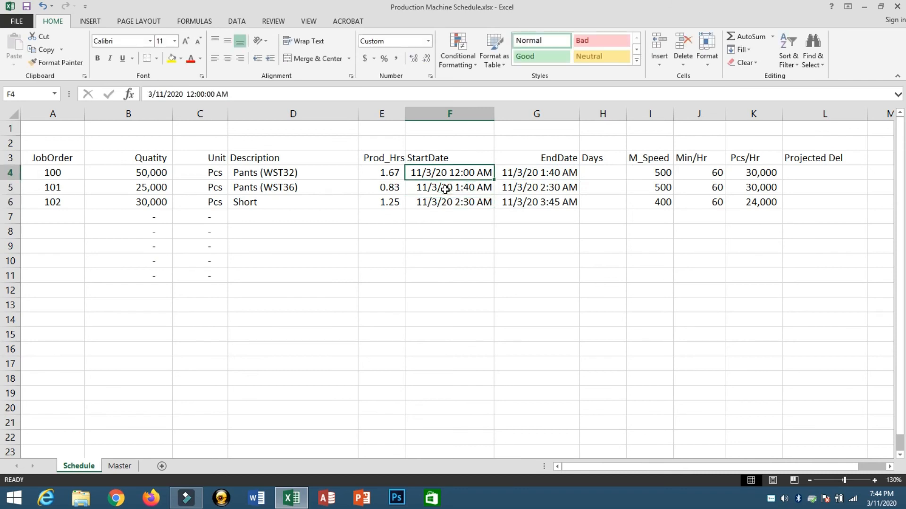
key("Down")
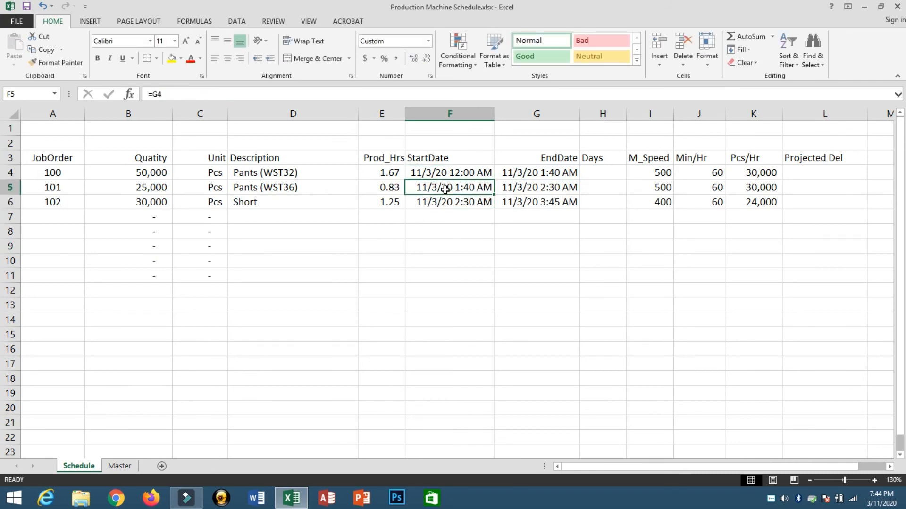
key("Left")
key("Left")
key("Left")
key("Left")
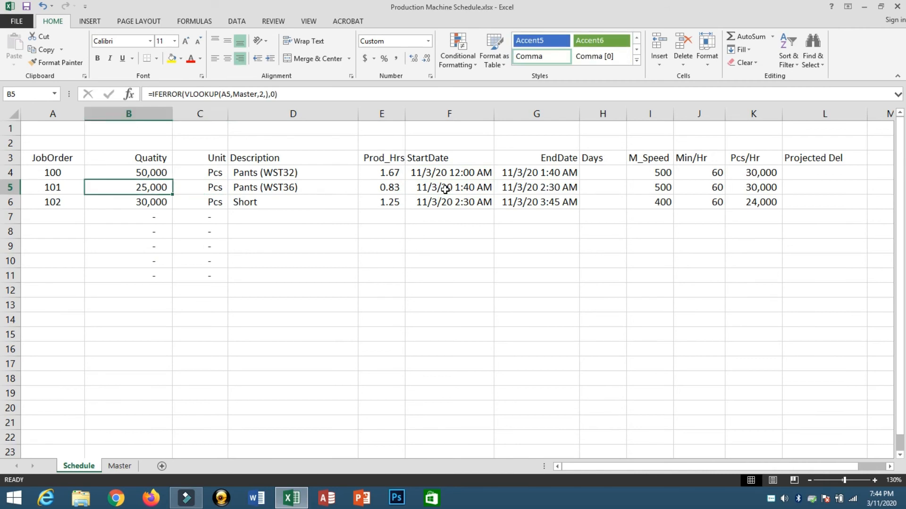
key("Right")
key("Right")
key("Right")
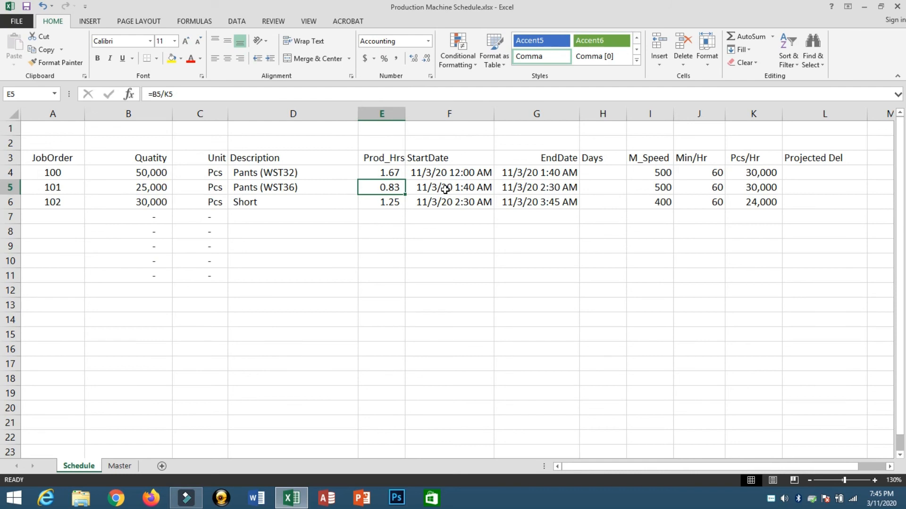
Review the quantity, StartDate and Prod_Hrs formulas of job order 102 in row 6.
key("Down")
key("Left")
key("Left")
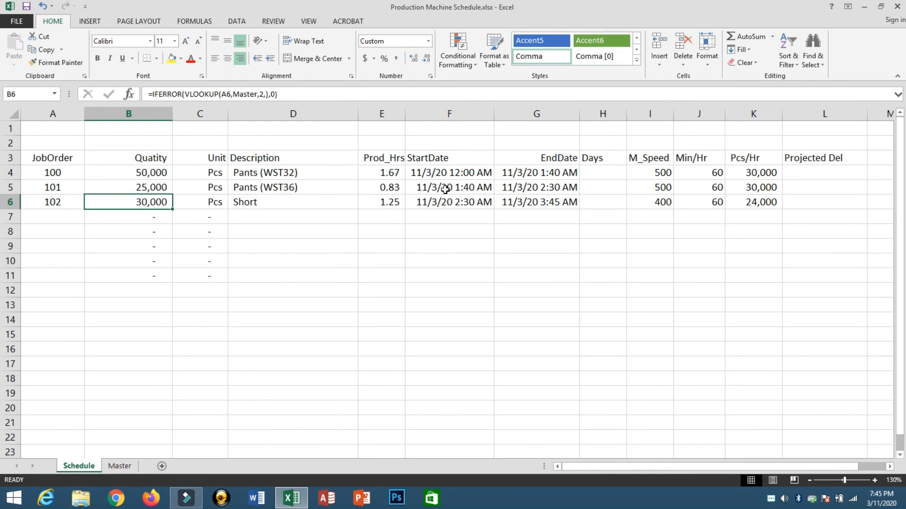
key("Right")
key("Right")
key("Right")
key("Right")
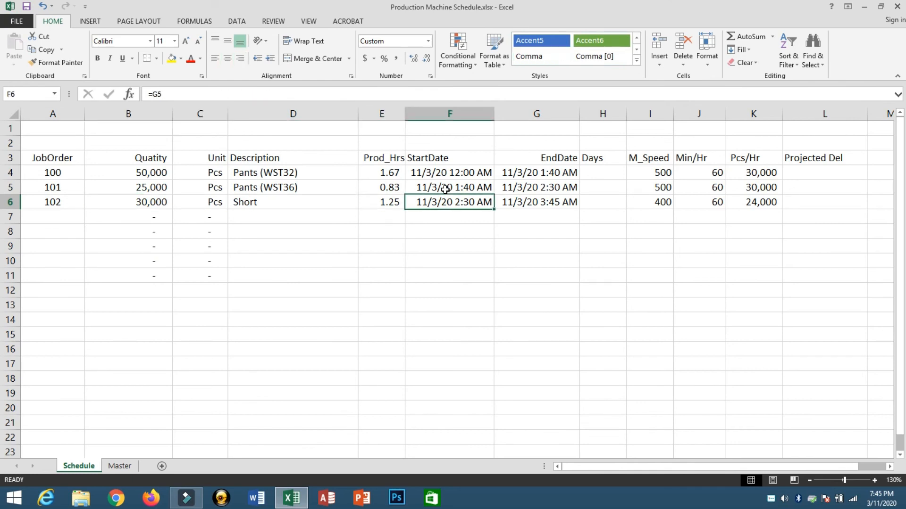
key("Left")
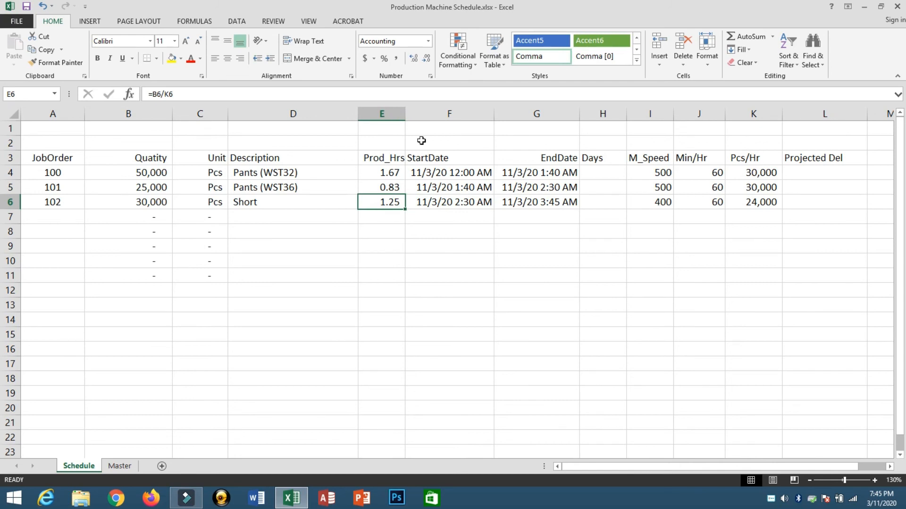
Enter =G4-F4 in H4 to calculate the Days for job order 100, and fill the formula down to H6.
left_click(593, 173)
type("=")
left_click(558, 174)
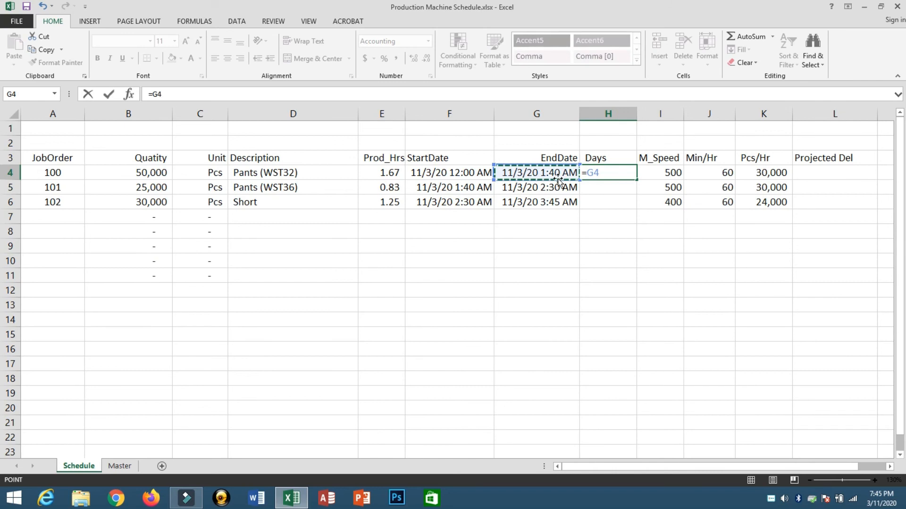
type("-")
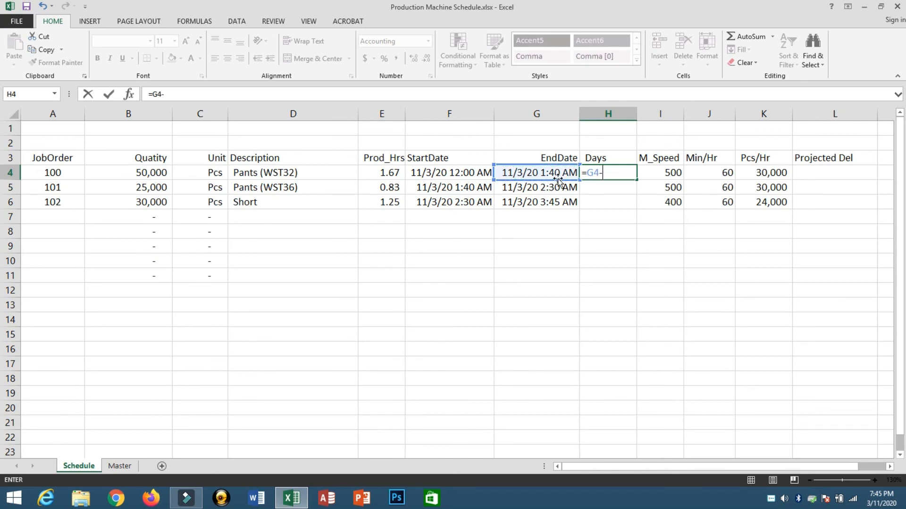
left_click(418, 173)
key("Return")
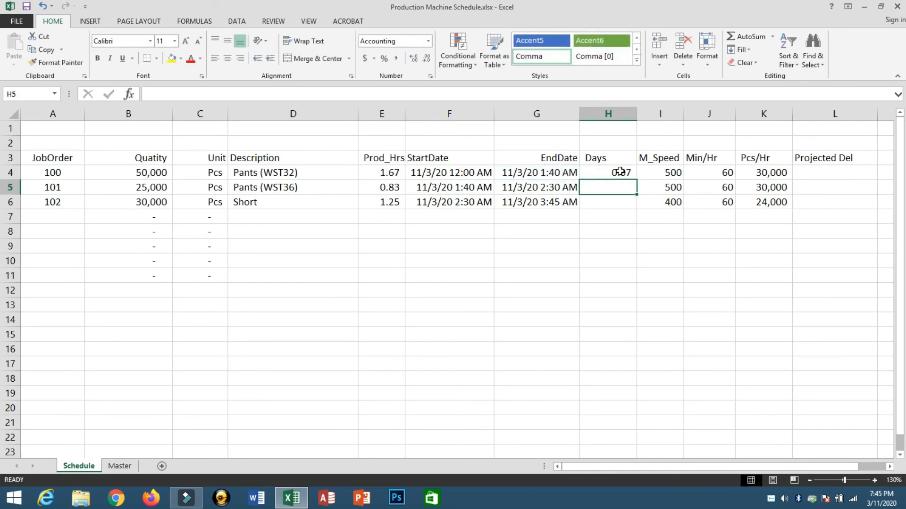
left_click(619, 172)
left_click_drag(635, 179, 608, 121)
Centre the Days column H and clear the leftover formulas from rows 7 to 13.
left_click(608, 115)
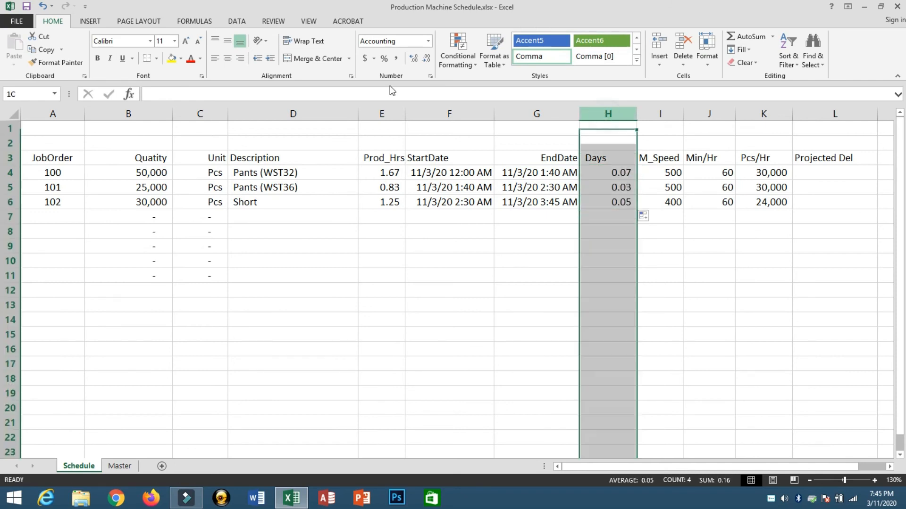
left_click(228, 58)
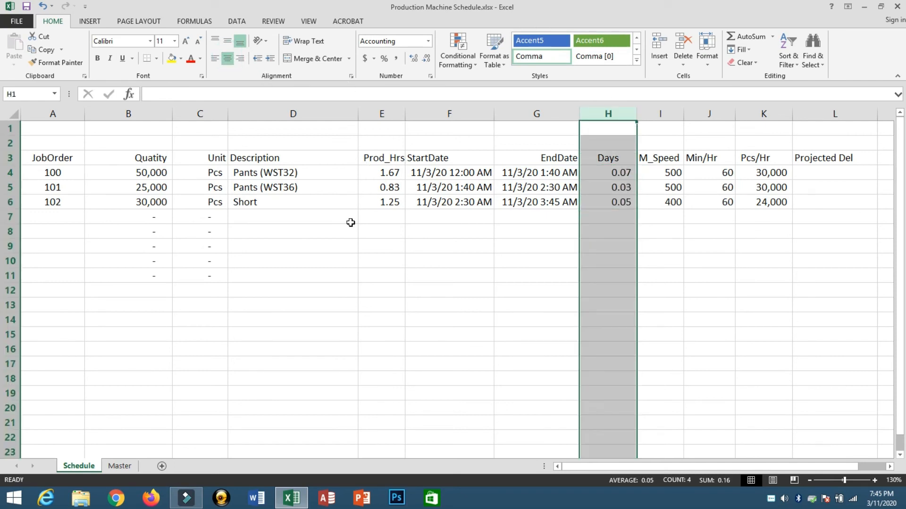
left_click_drag(10, 216, 40, 298)
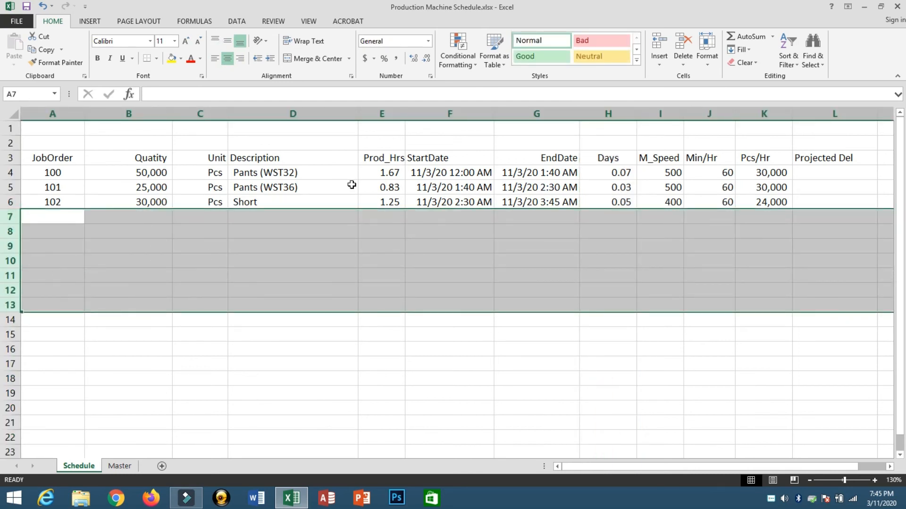
Enter =G4+3 in L4 to set Projected Del three days after the EndDate, and fill it down to L6.
left_click(829, 171)
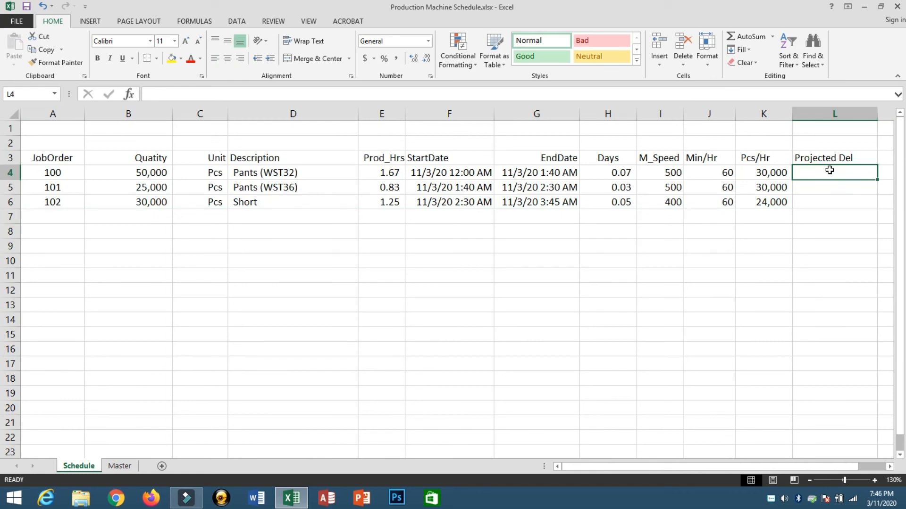
type("=")
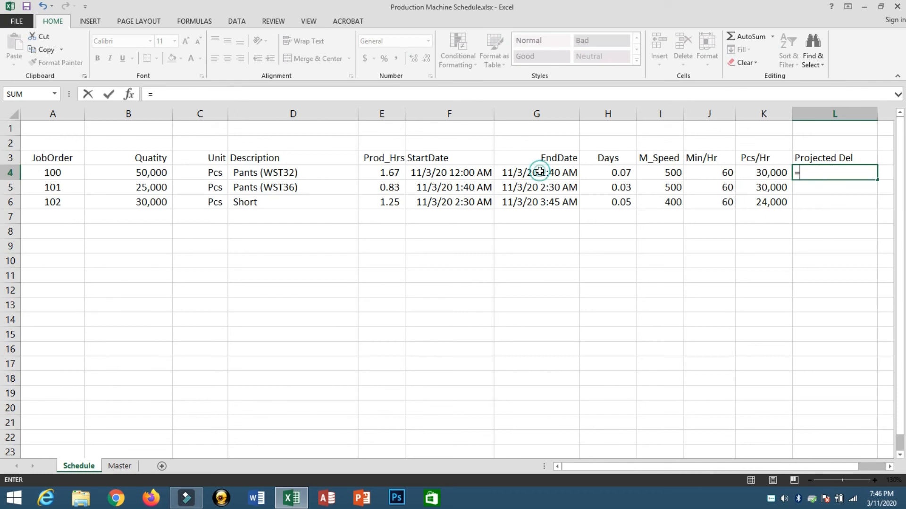
left_click(558, 176)
type("+3")
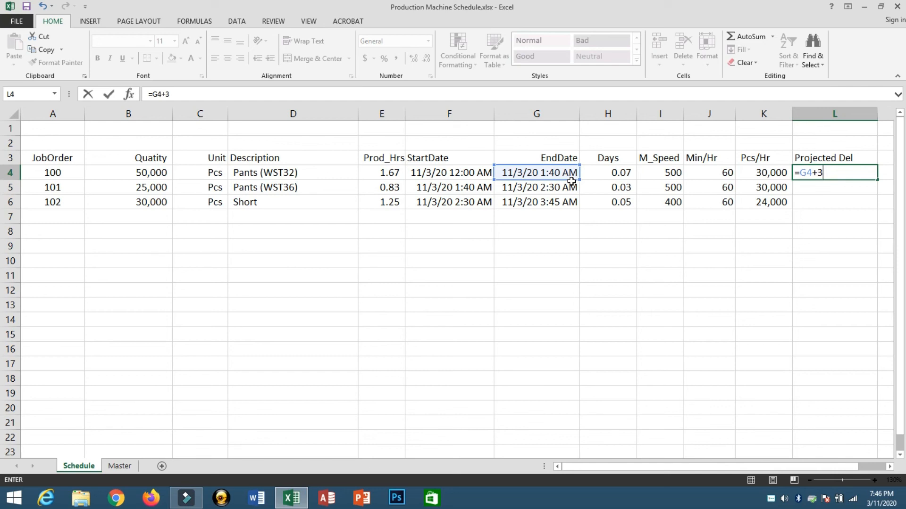
key("Return")
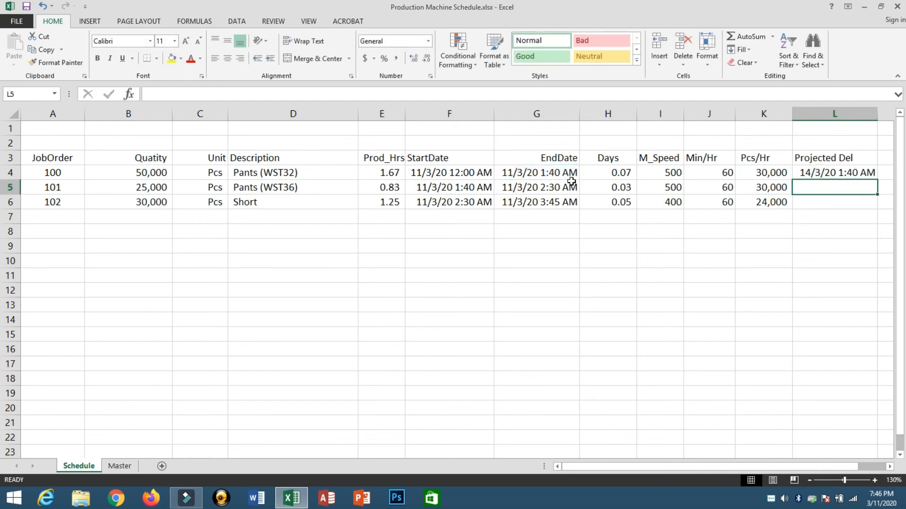
key("ctrl+d")
key("Down")
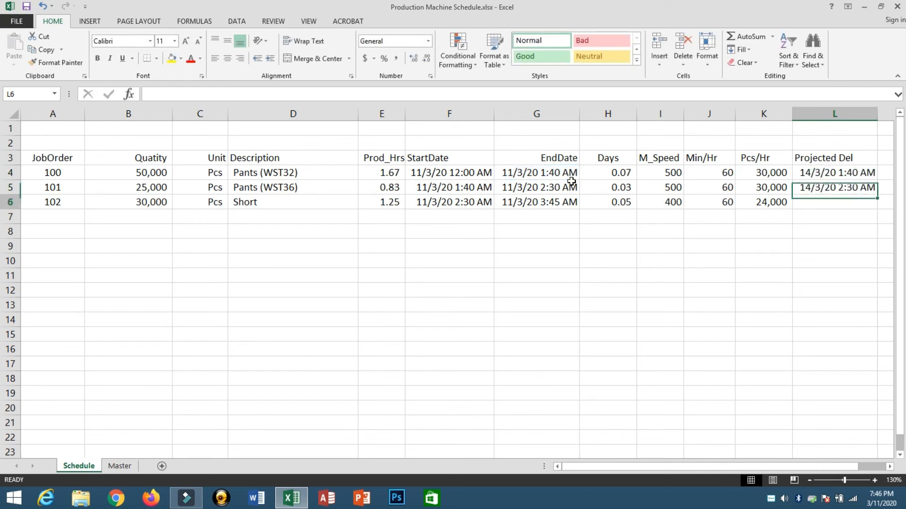
key("ctrl+d")
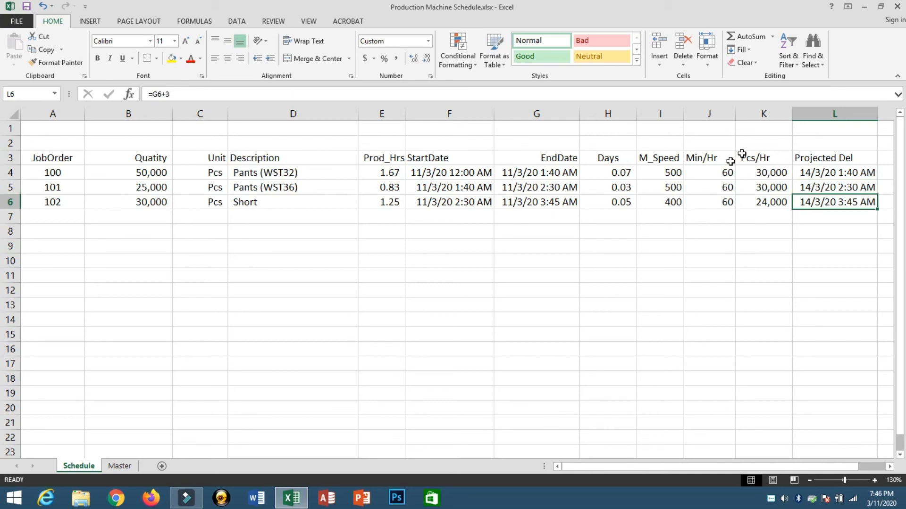
Examine the EndDate and Projected Del formulas in row 4 and the StartDate entries in F4 to F6.
left_click(511, 174)
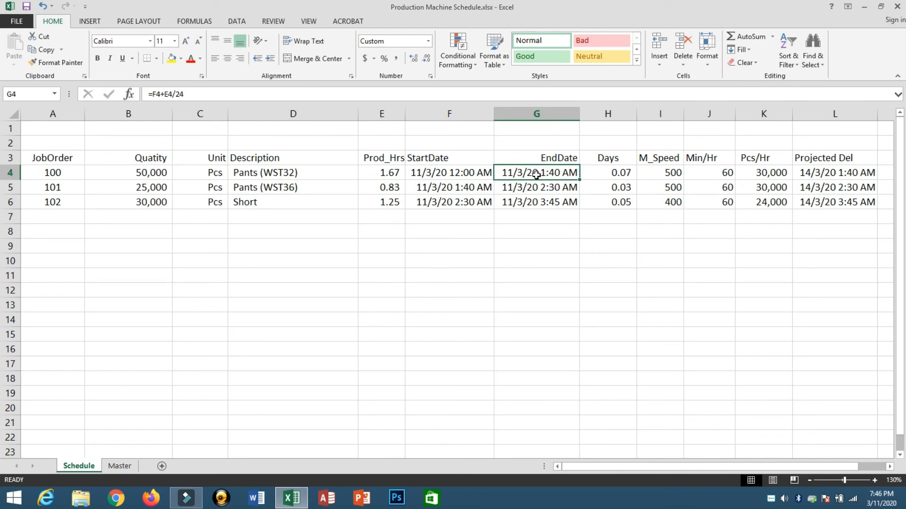
left_click(828, 174)
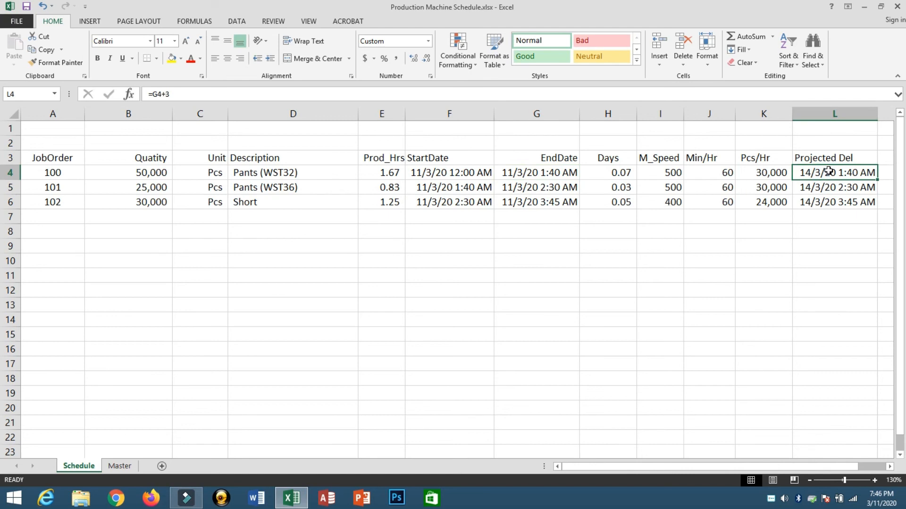
left_click(448, 187)
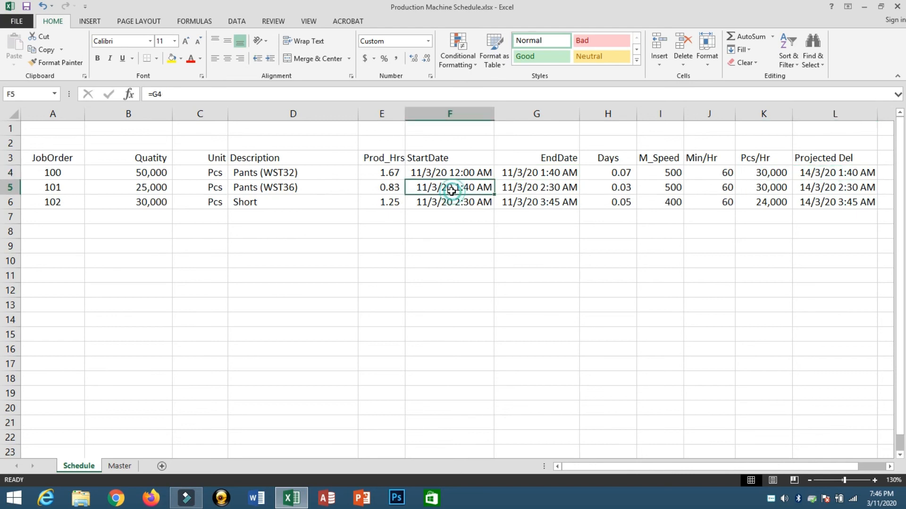
double_click(483, 188)
key("Escape")
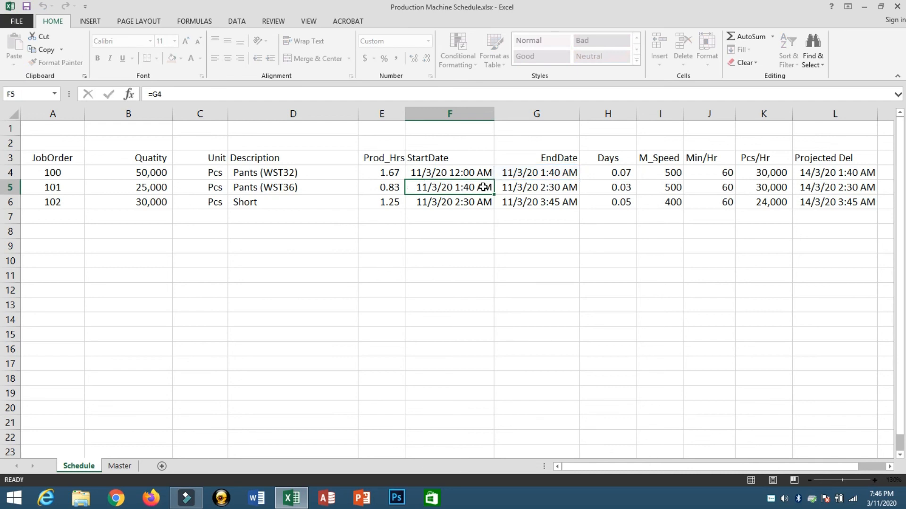
key("Down")
key("F2")
key("Escape")
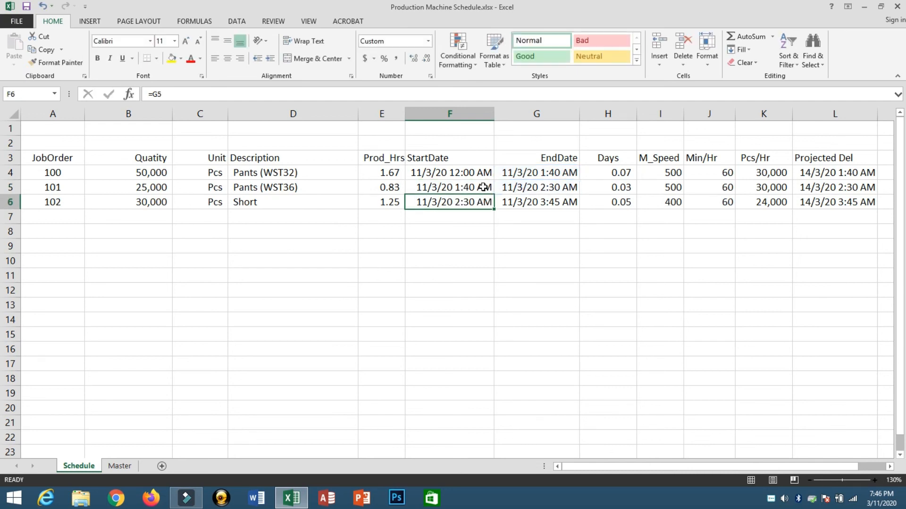
key("Up")
key("Up")
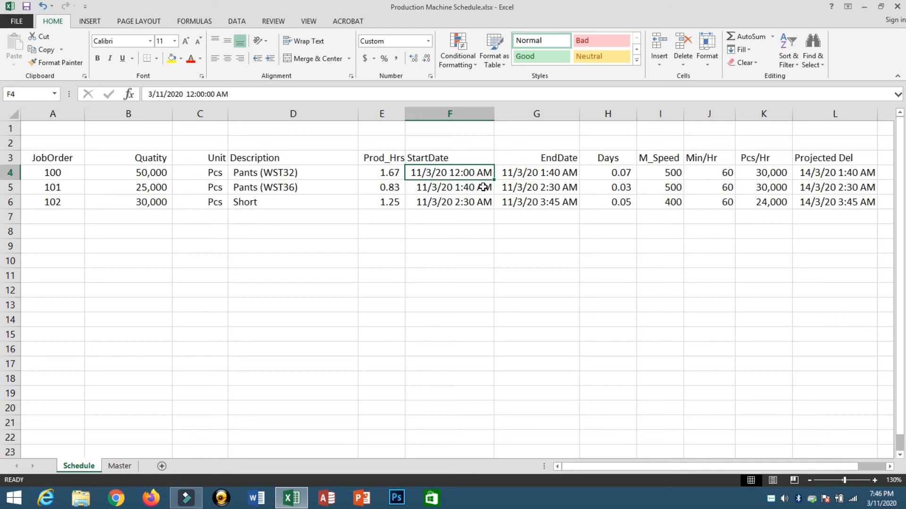
Re-enter the StartDate formula =G4 in F5 and copy it to F6.
key("Down")
key("F2")
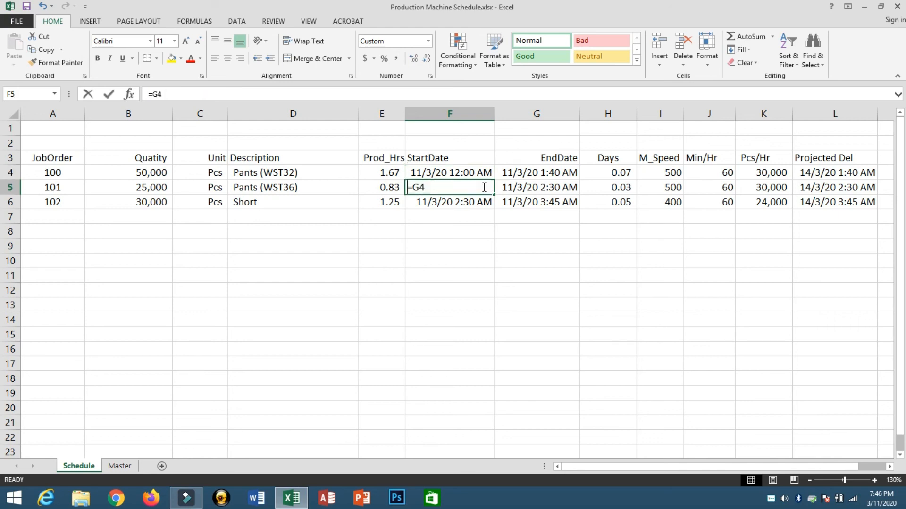
key("BackSpace")
key("BackSpace")
key("Up")
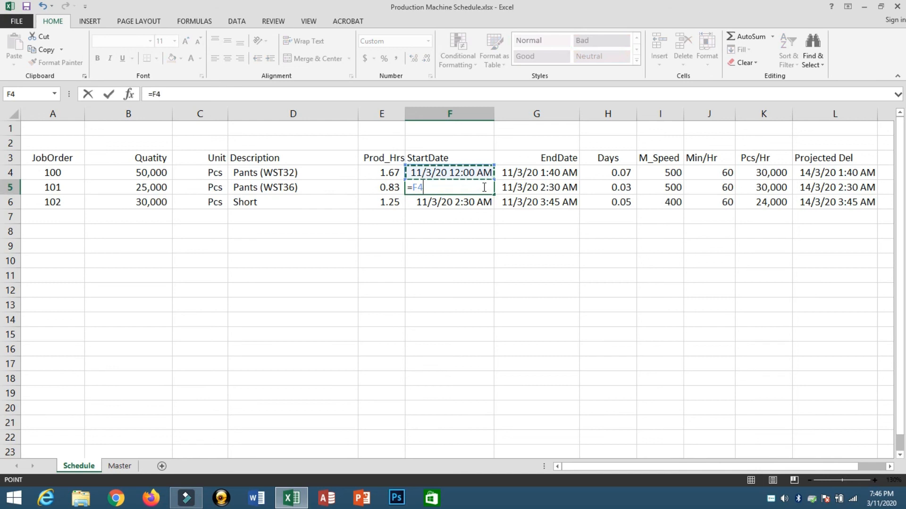
key("Right")
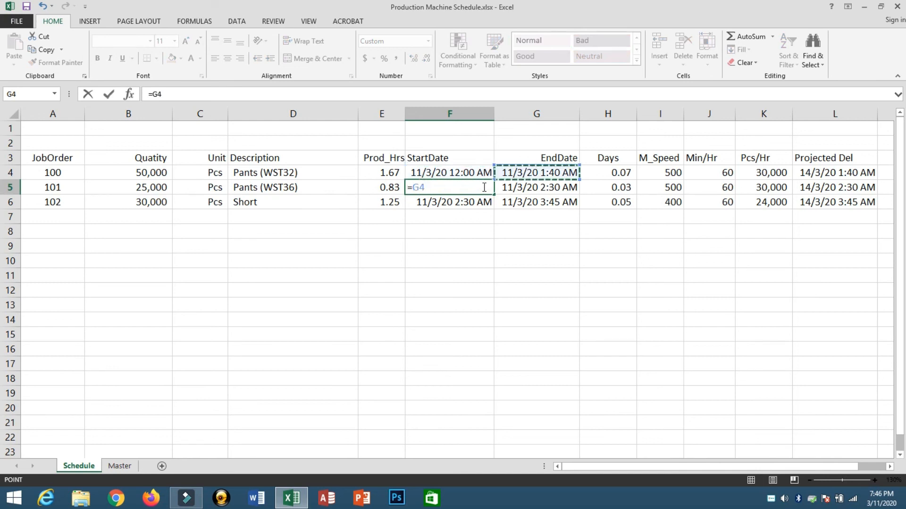
key("Return")
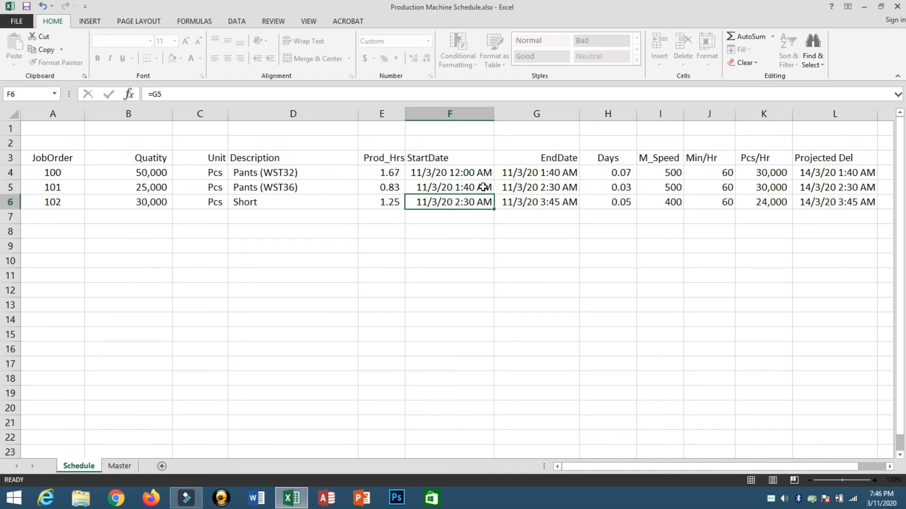
left_click(484, 187)
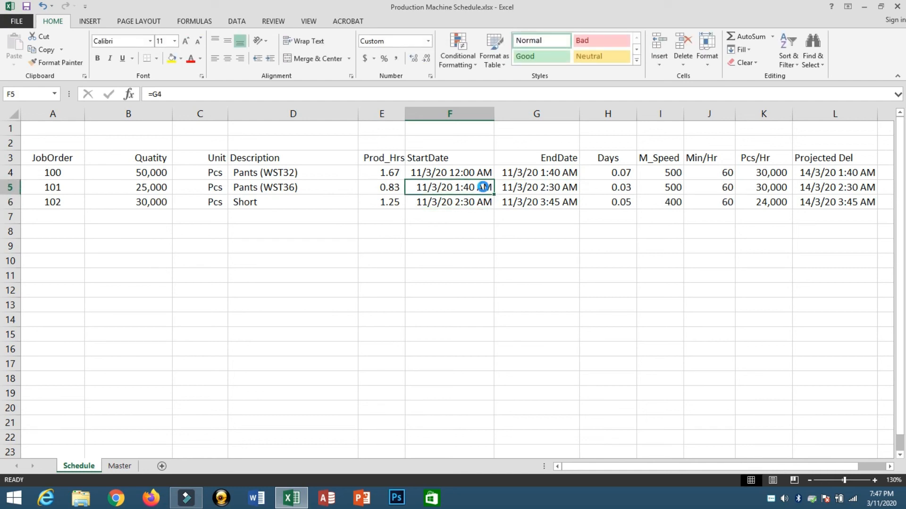
key("ctrl+c")
key("Down")
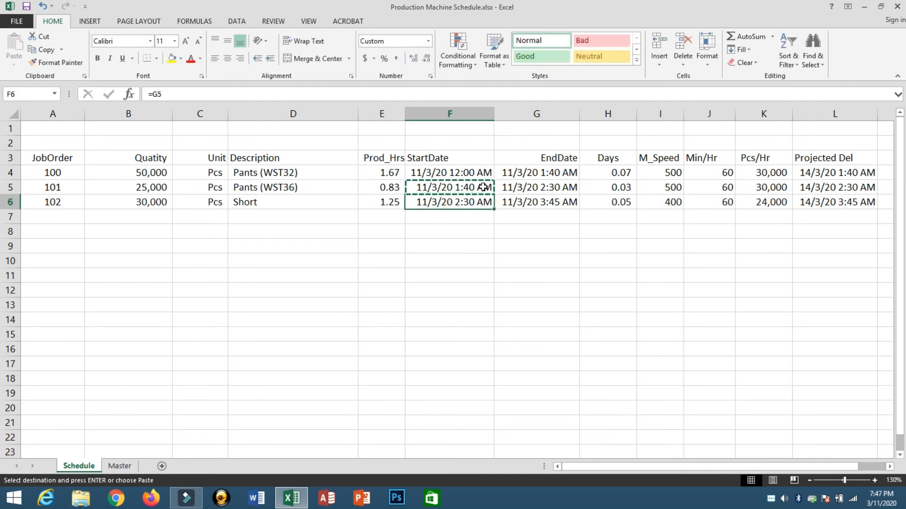
key("Return")
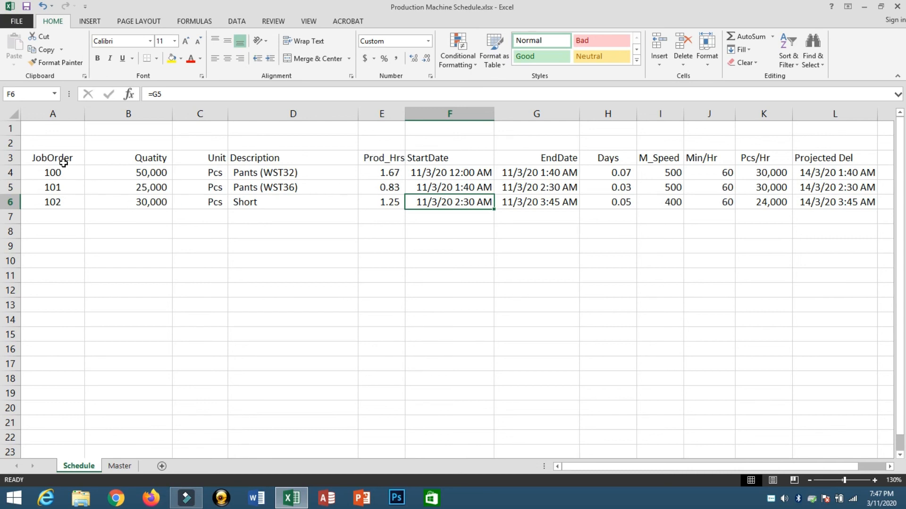
Apply all borders to the schedule table A3:L6 and a light blue fill to its header row.
left_click_drag(63, 162, 804, 202)
left_click(156, 58)
left_click(155, 151)
left_click_drag(52, 158, 821, 160)
left_click(181, 58)
left_click(248, 101)
Enter the heading Machine - 1 in A2 above the schedule table.
left_click(49, 216)
left_click(46, 146)
type("Machine")
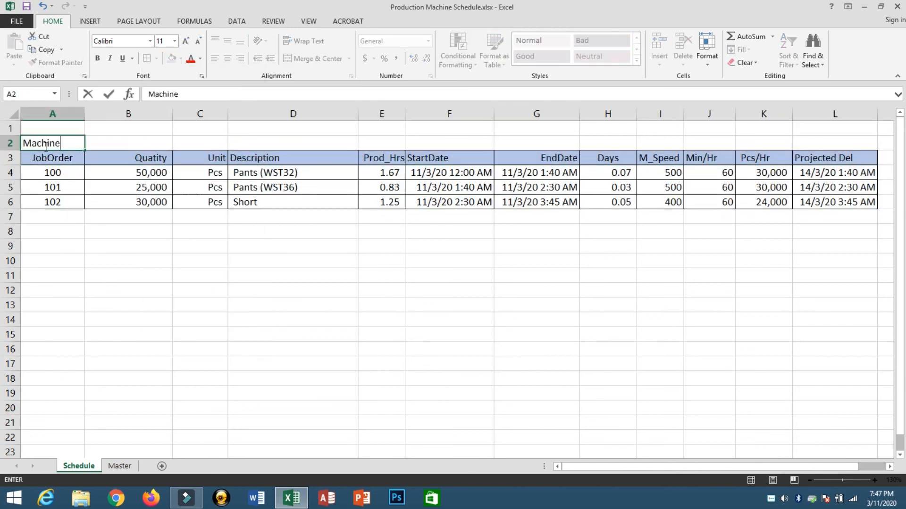
type(" - 1")
key("Return")
Label A7 as Total and sum the job order quantities in B7.
left_click(67, 218)
type("Total")
key("Tab")
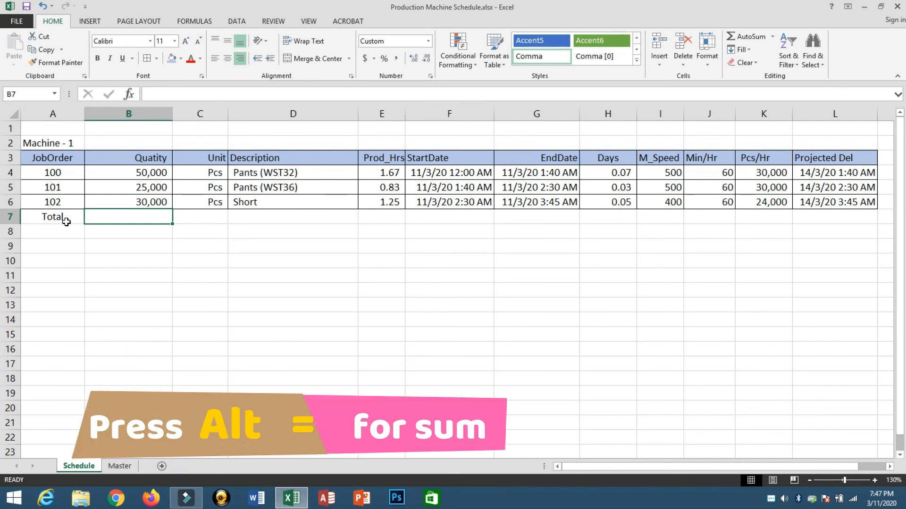
key("alt+equal")
key("Return")
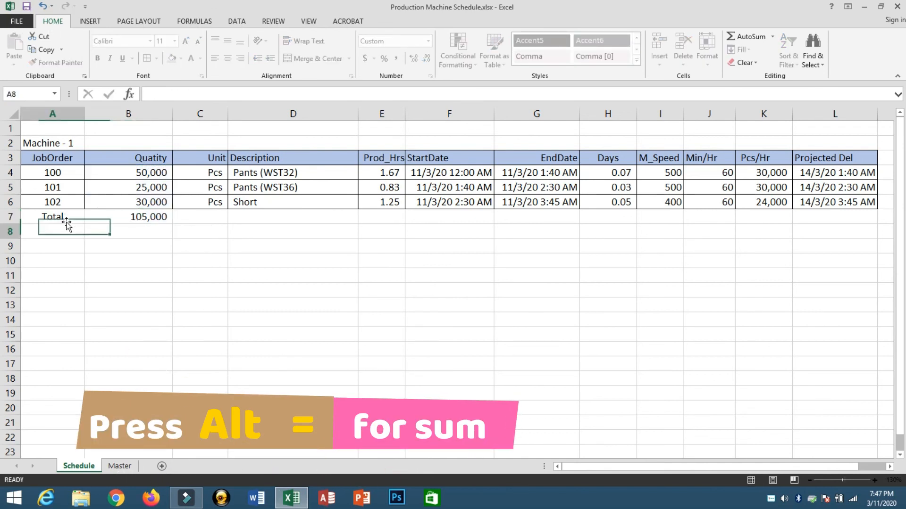
Total the production hours in E7 with =SUM(E4:E6).
left_click(67, 222)
key("Right")
key("Right")
key("Right")
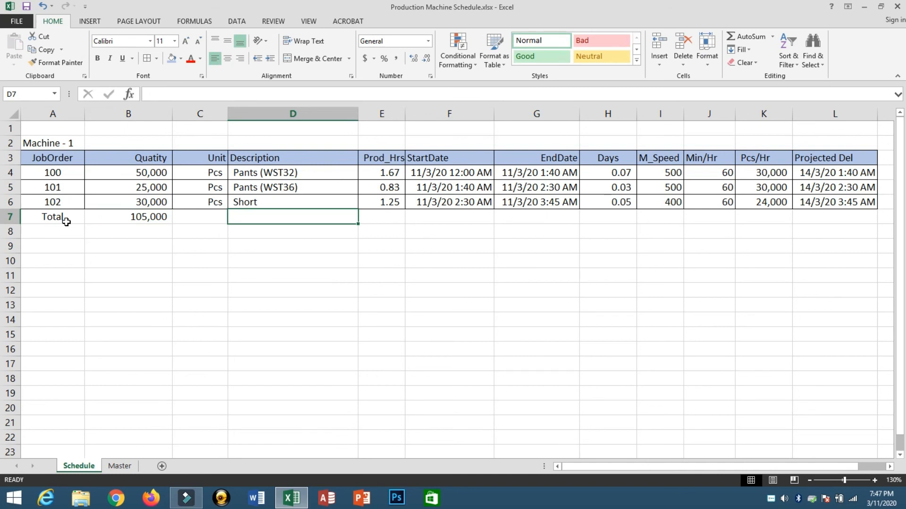
key("Right")
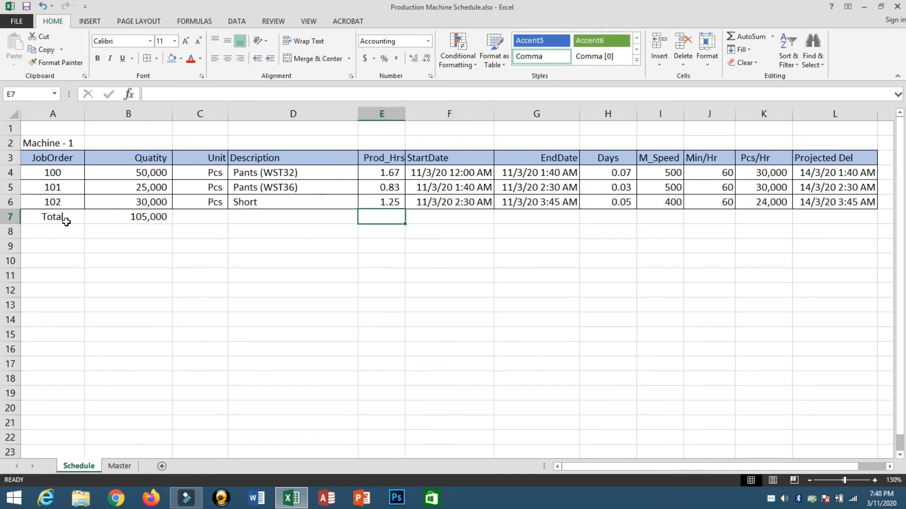
key("alt+equal")
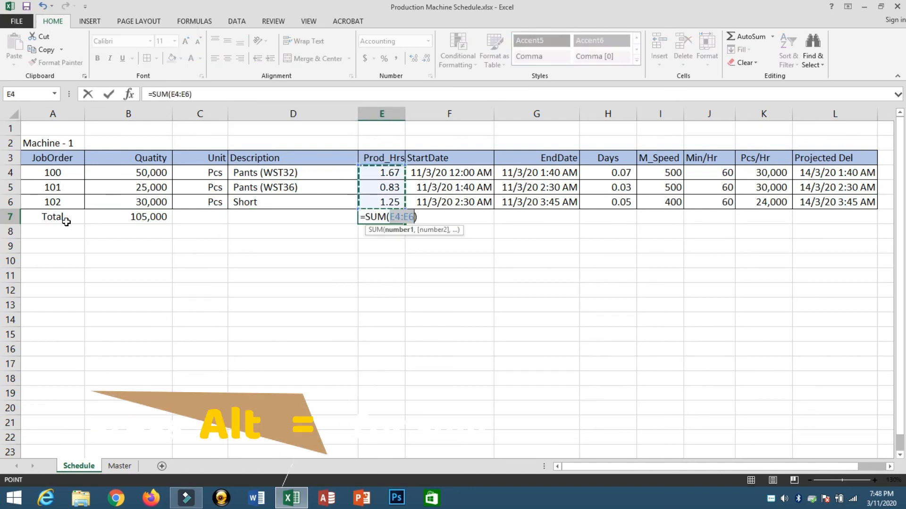
key("Return")
key("Up")
Copy the production hours total formula from E7 to H7 to total the Days column.
key("ctrl+c")
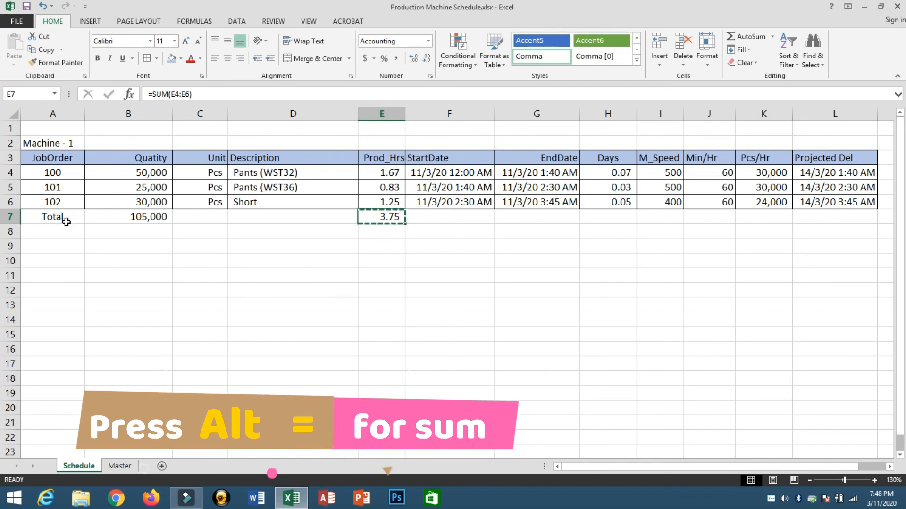
key("Right")
key("Right")
key("Right")
key("ctrl+v")
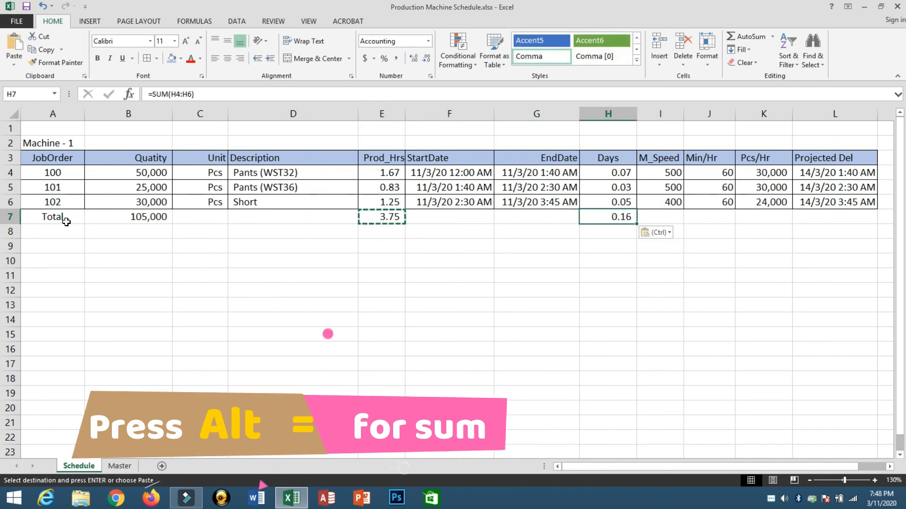
key("Escape")
Give the Total row A7:L7 a gold fill and outside borders.
mouse_move(51, 218)
left_mouse_down()
mouse_move(722, 222)
mouse_move(808, 214)
left_mouse_up()
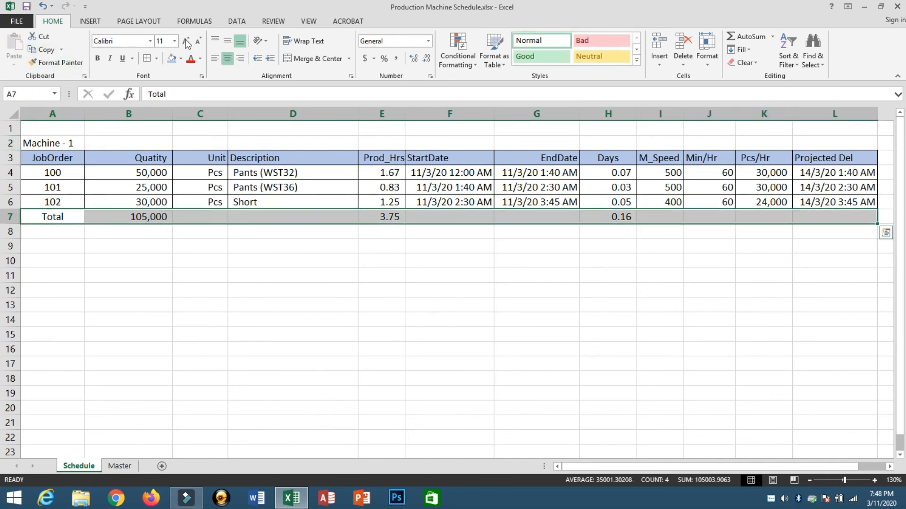
left_click(182, 57)
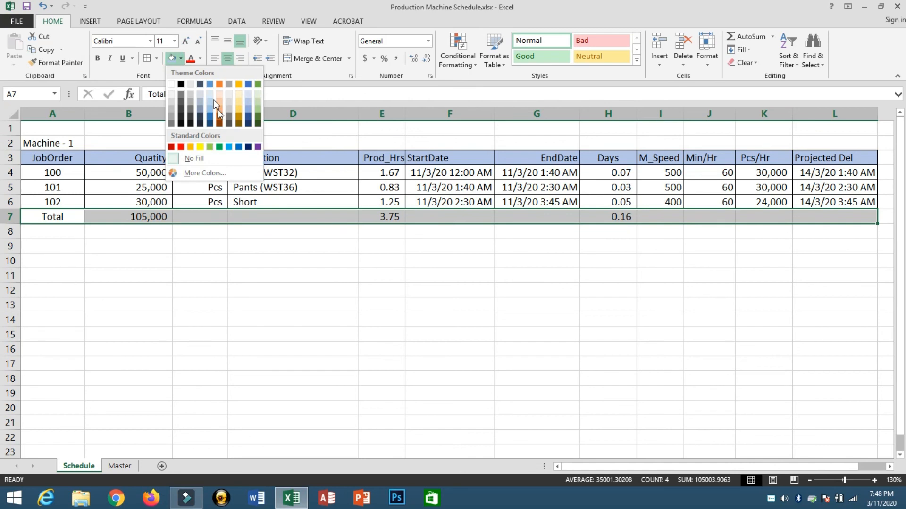
left_click(237, 111)
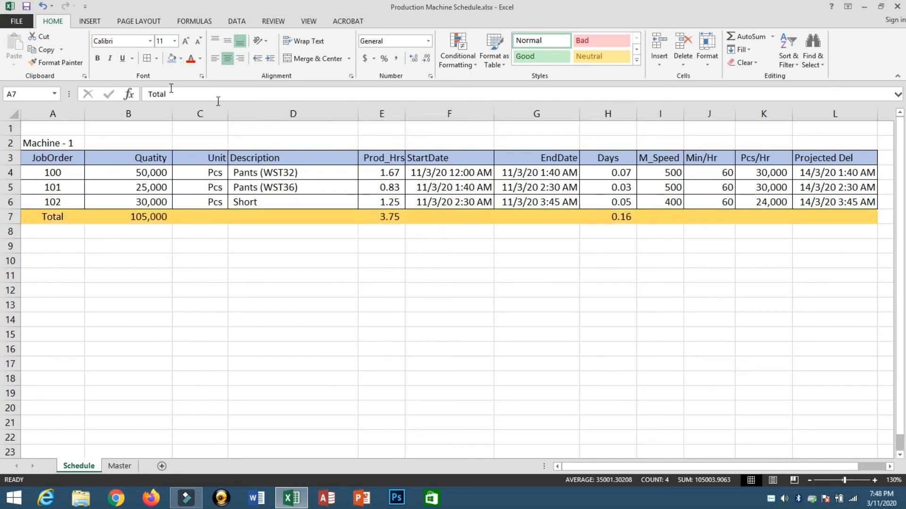
left_click(156, 59)
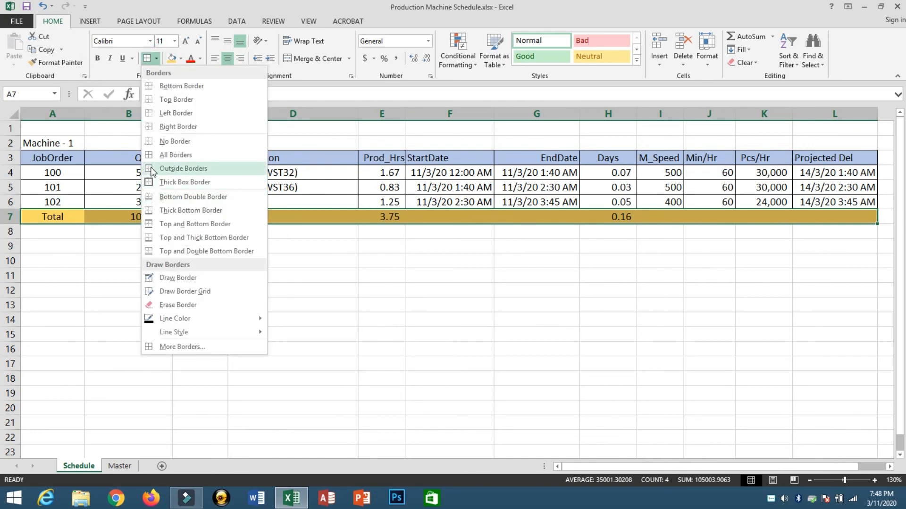
left_click(150, 168)
left_click(91, 195)
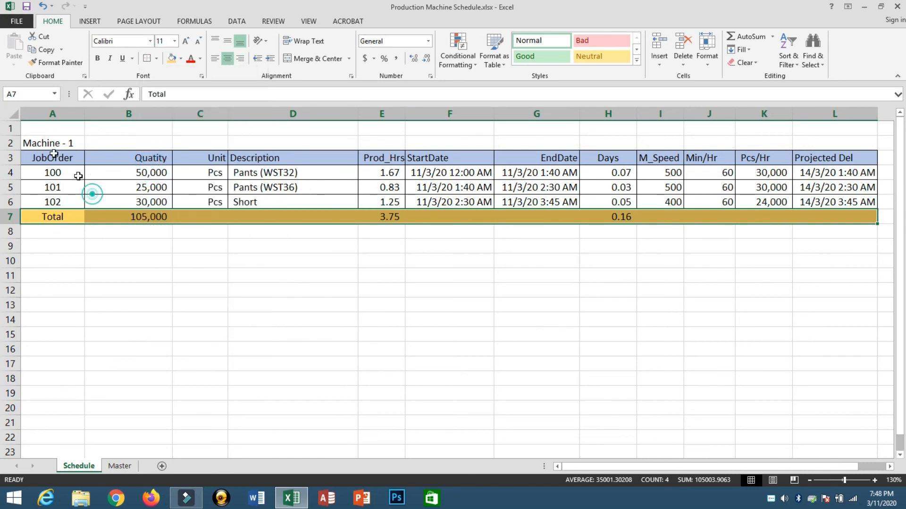
Make the Machine - 1 heading in A2 bold.
left_click(31, 140)
key("ctrl+b")
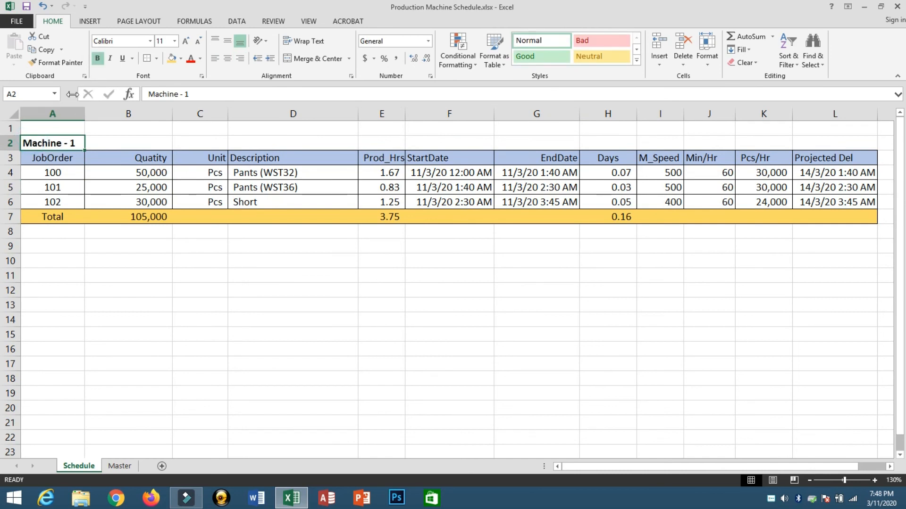
left_click(52, 260)
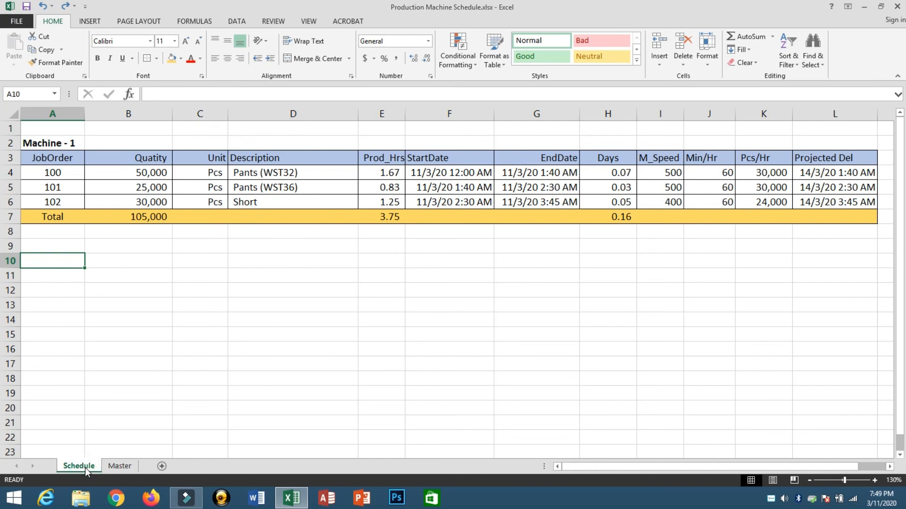
Duplicate the Schedule sheet, placing the copy before Master, and rename the original sheet Machine1.
left_click_drag(85, 468, 113, 471)
left_click_drag(112, 469, 112, 469)
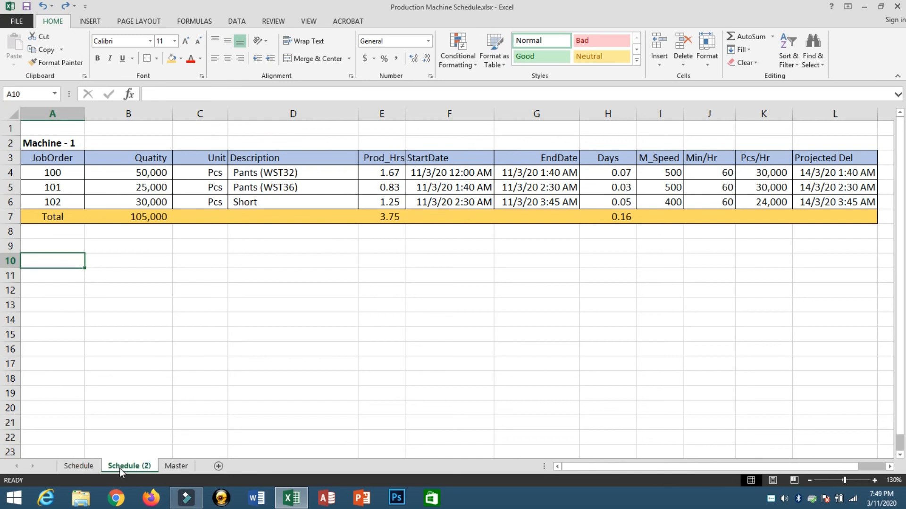
left_click(80, 465)
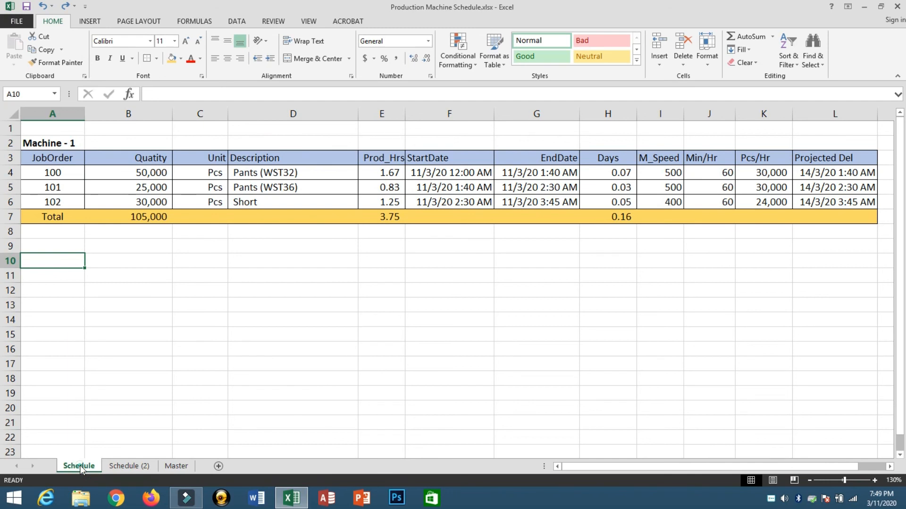
right_click(81, 466)
left_click(116, 362)
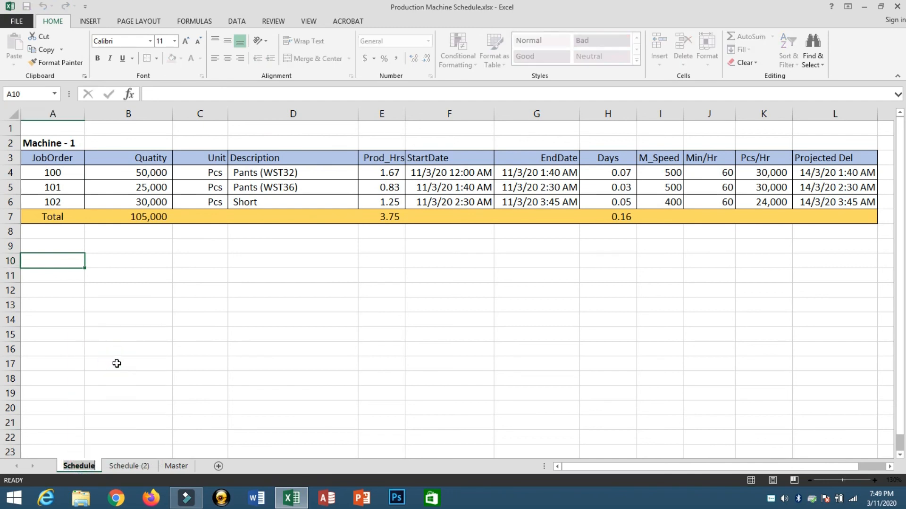
type("Machin")
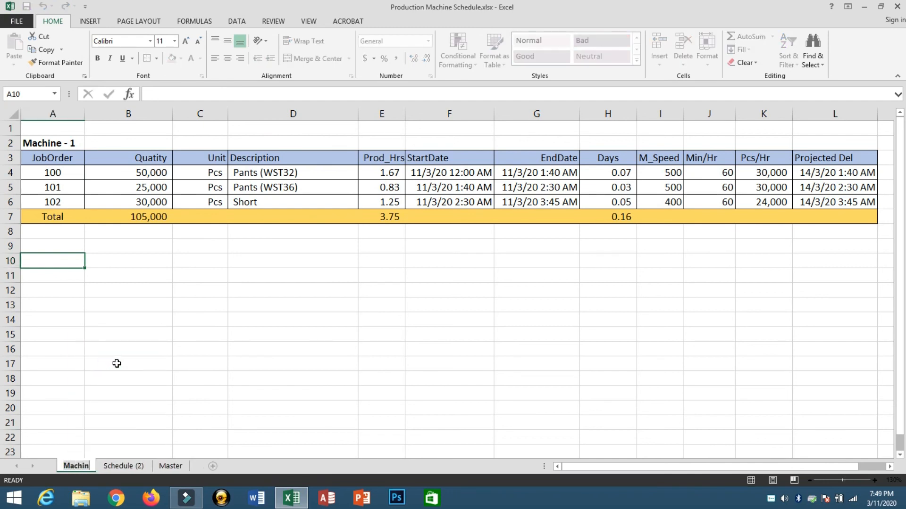
type("e1")
key("Return")
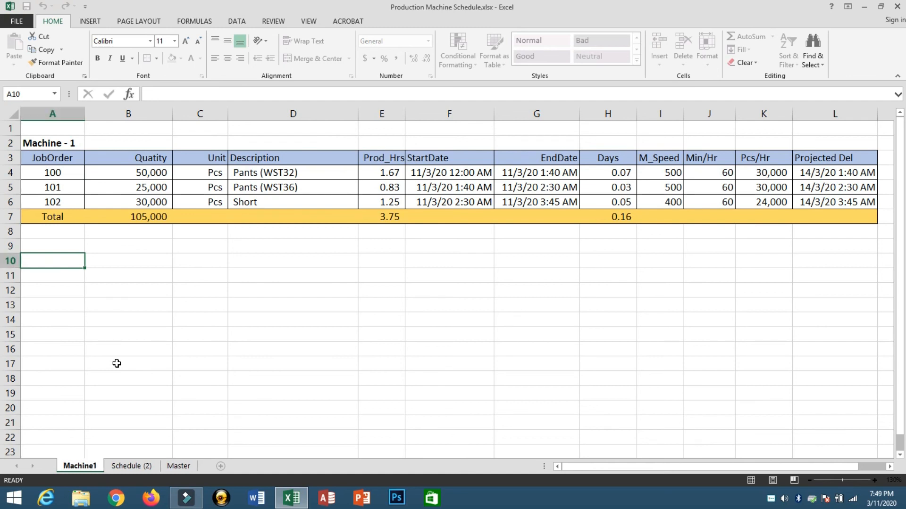
Change the A2 heading on the Schedule (2) sheet to Machine - 2.
left_click(120, 467)
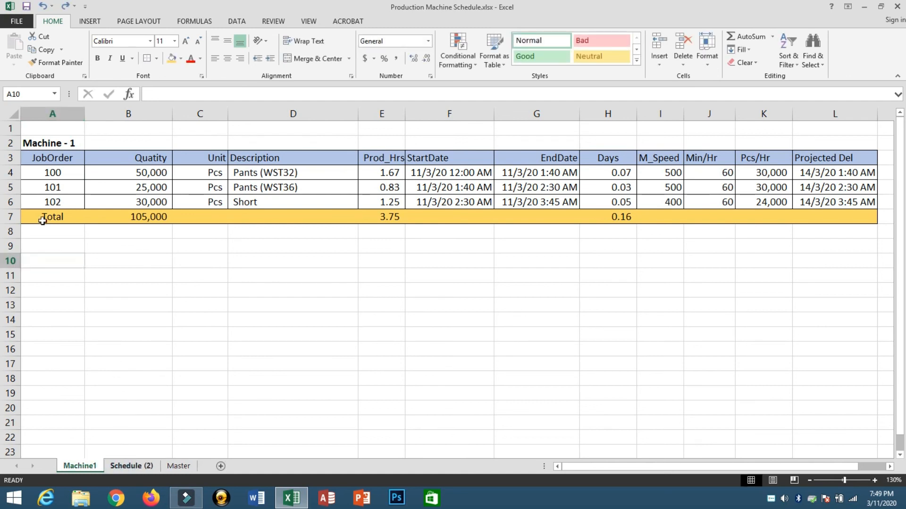
left_click(39, 141)
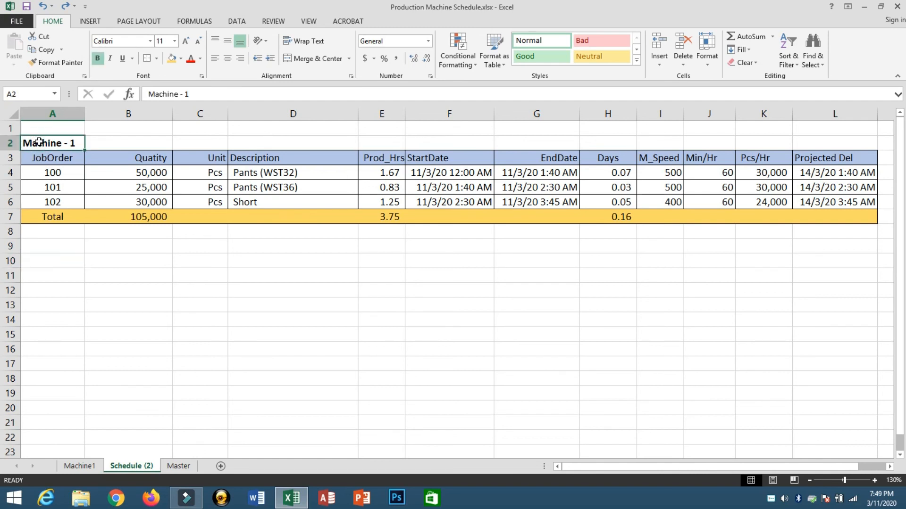
key("F2")
key("BackSpace")
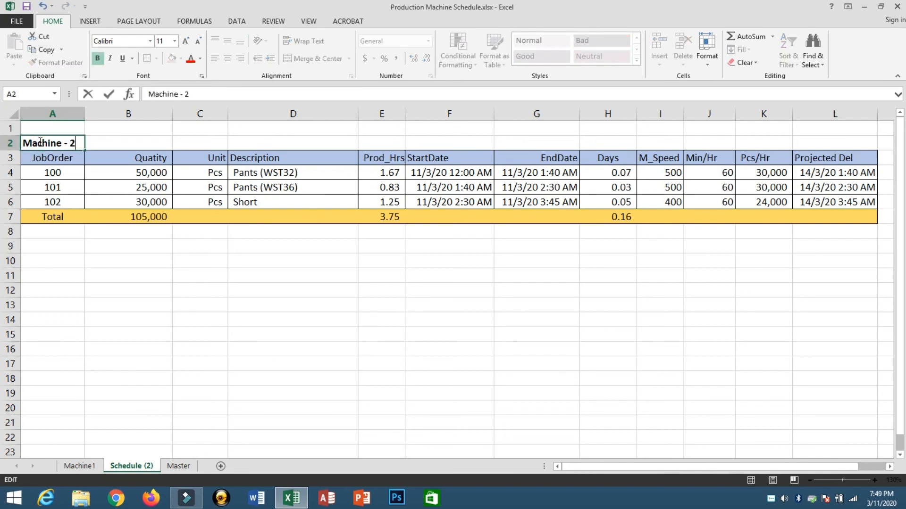
type("2")
key("Return")
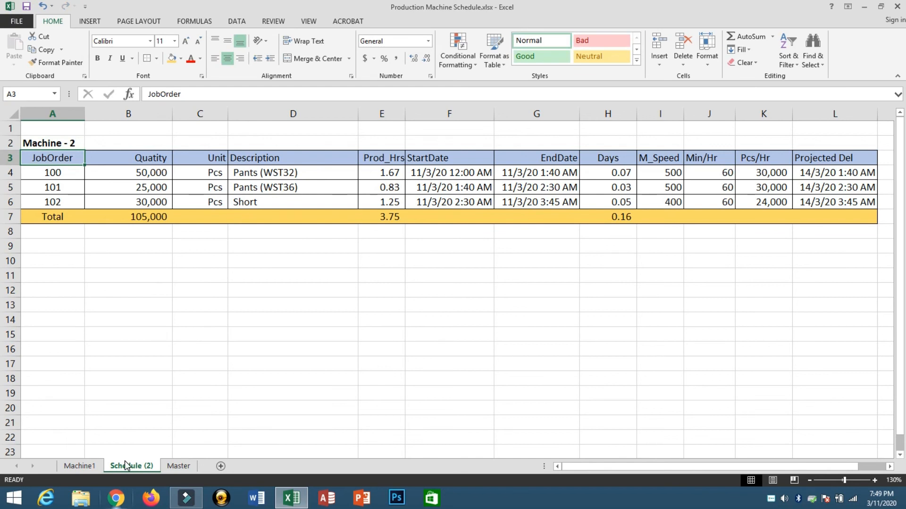
Rename the Schedule (2) sheet as Machine 2.
right_click(126, 463)
left_click(156, 356)
type("Mac")
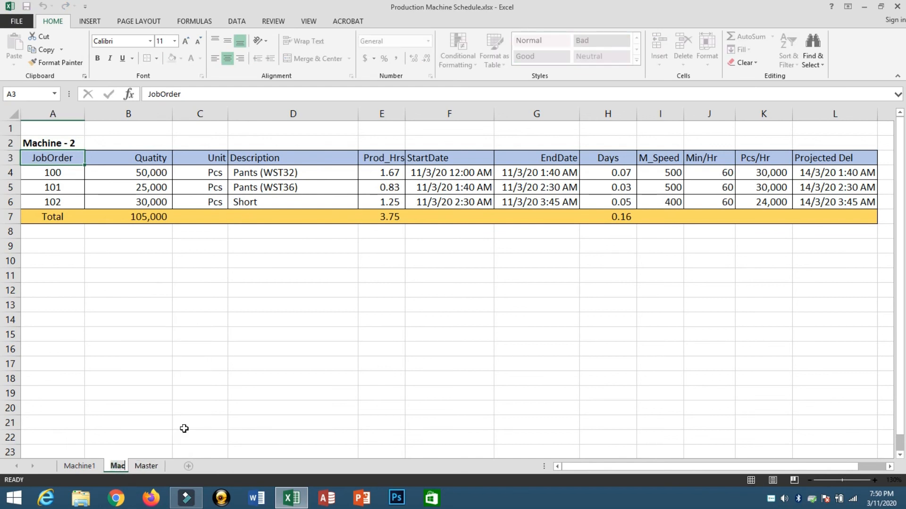
type("hine")
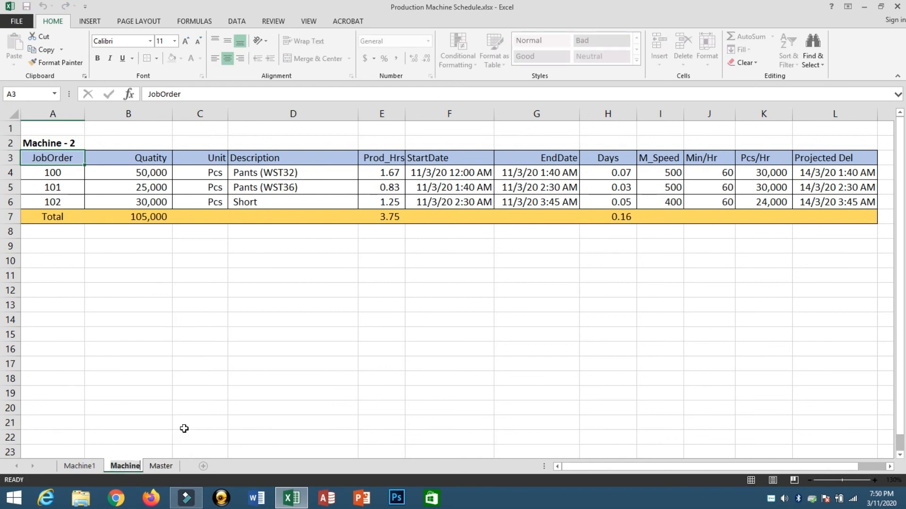
type(" -")
type(" 2")
key("Return")
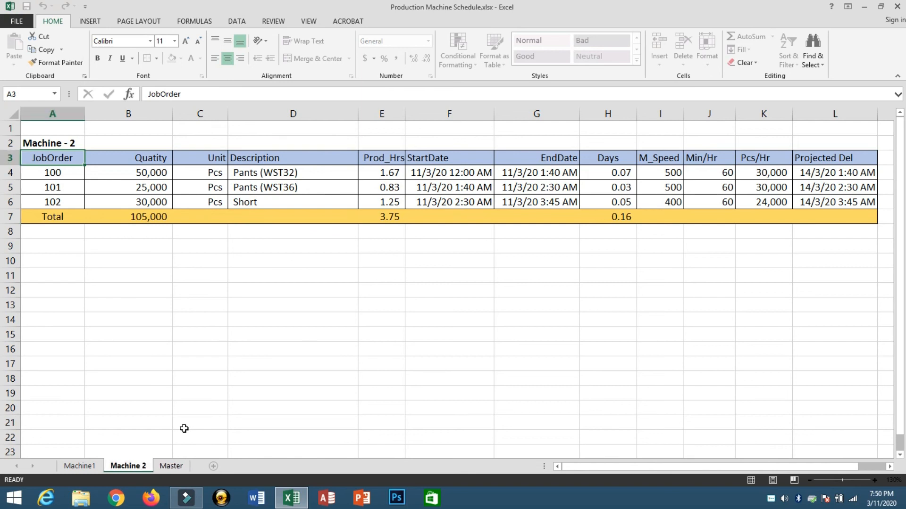
left_click(164, 318)
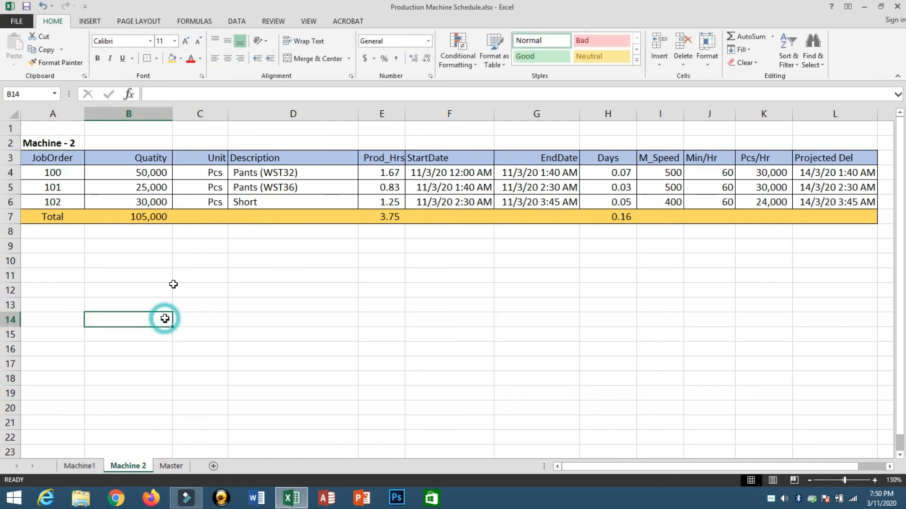
Review the Machine1, Machine 2 and Master sheets, including the empty order rows A5:G17 on Master.
left_click(77, 465)
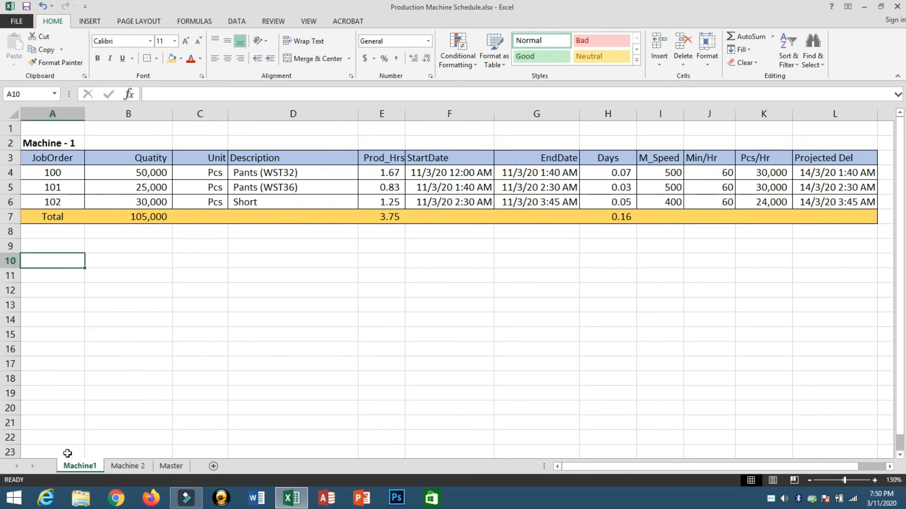
left_click(123, 465)
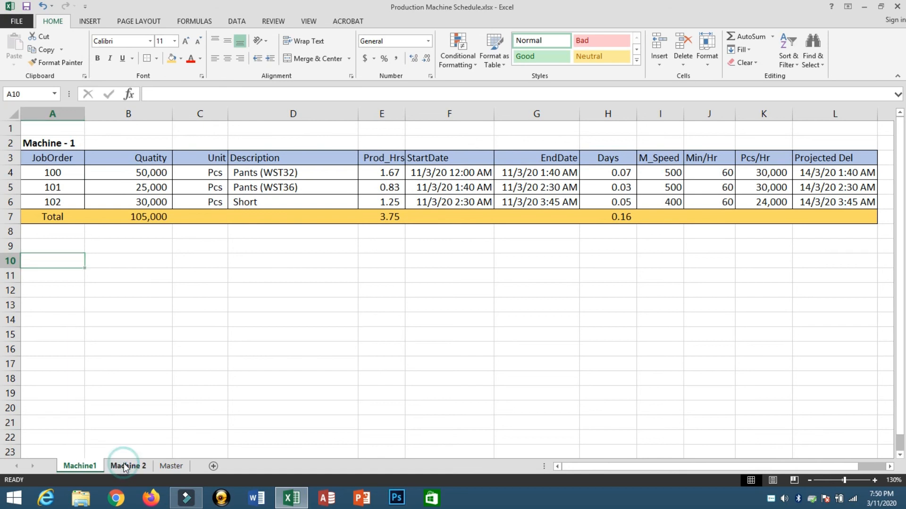
left_click(162, 466)
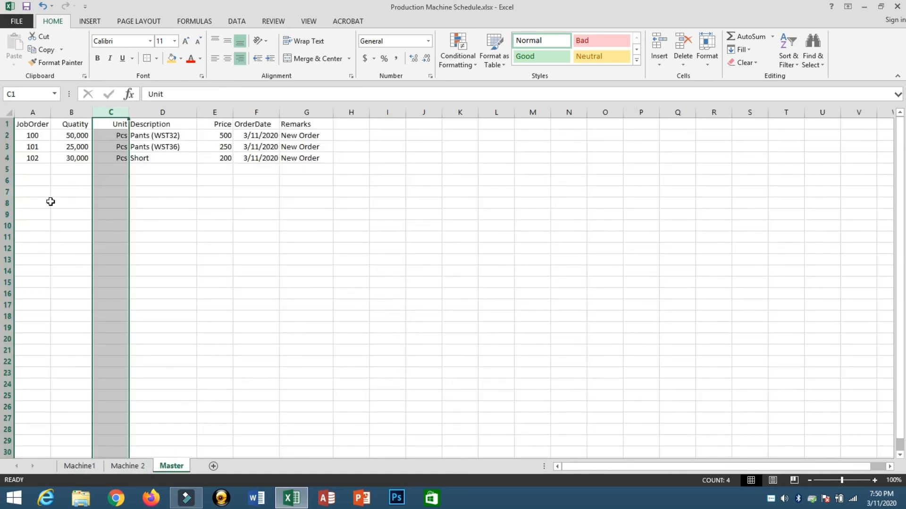
left_click(32, 177)
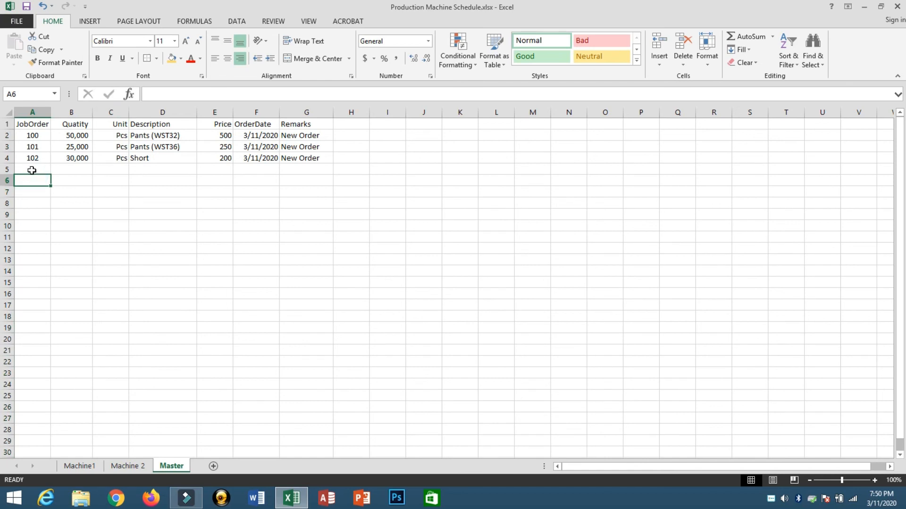
left_click_drag(31, 170, 296, 312)
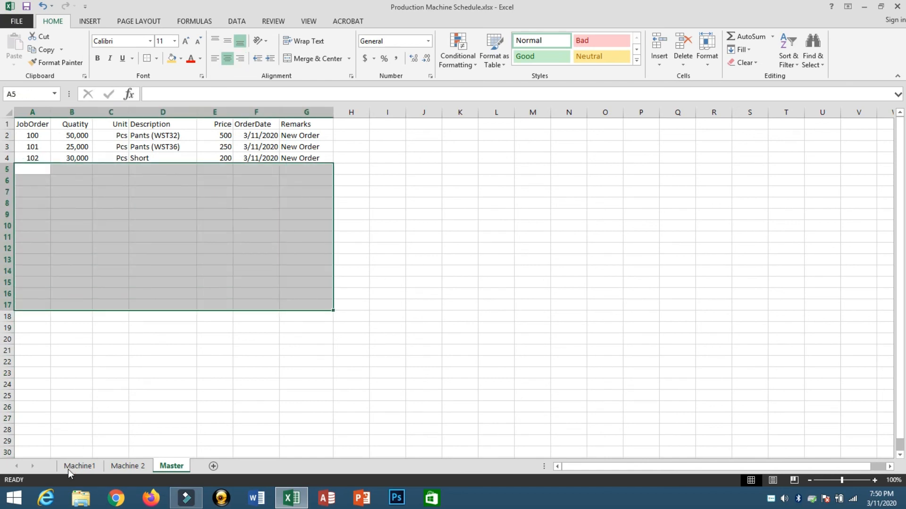
left_click(68, 466)
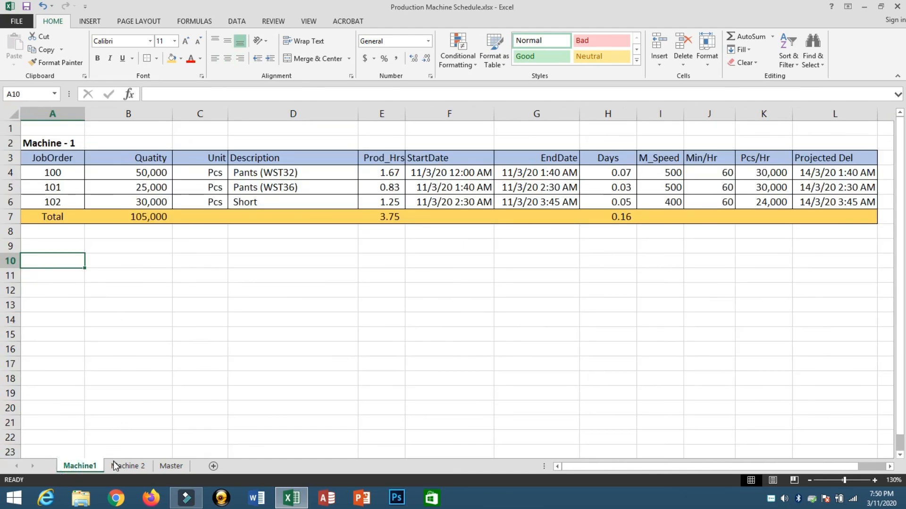